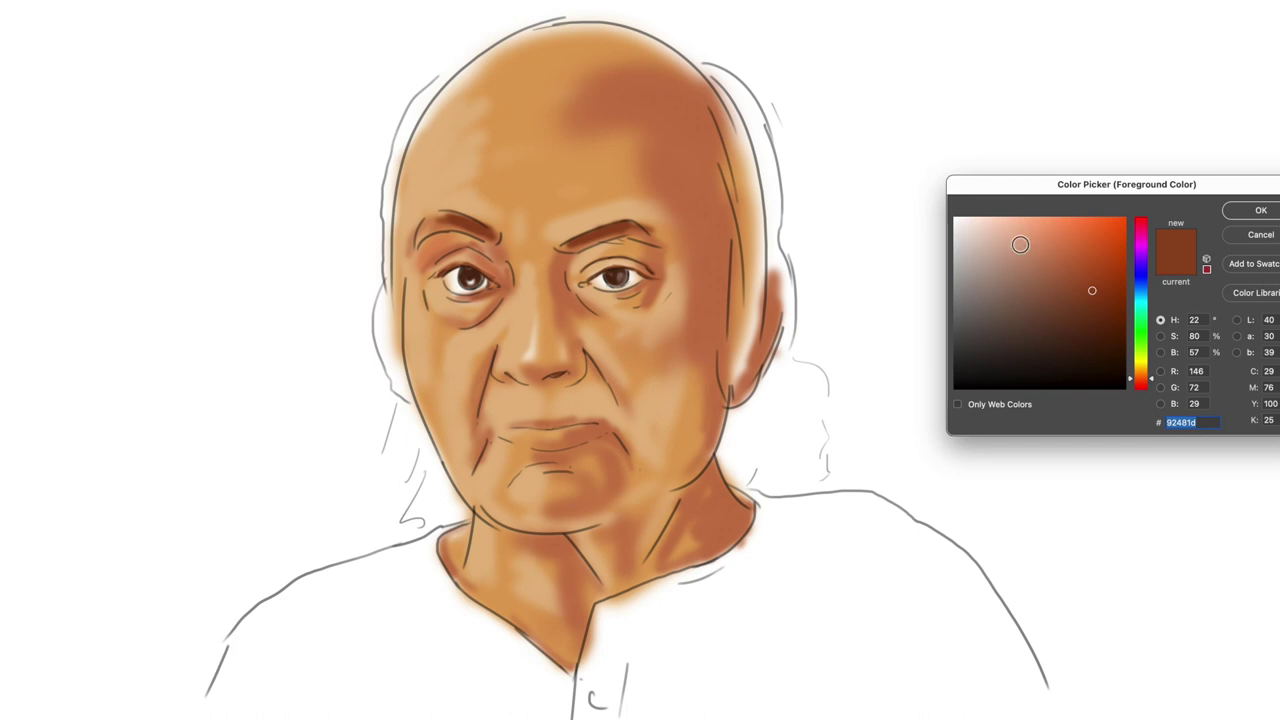
Confirm dark reddish-brown 92481d as the foreground paint colour
key("Return")
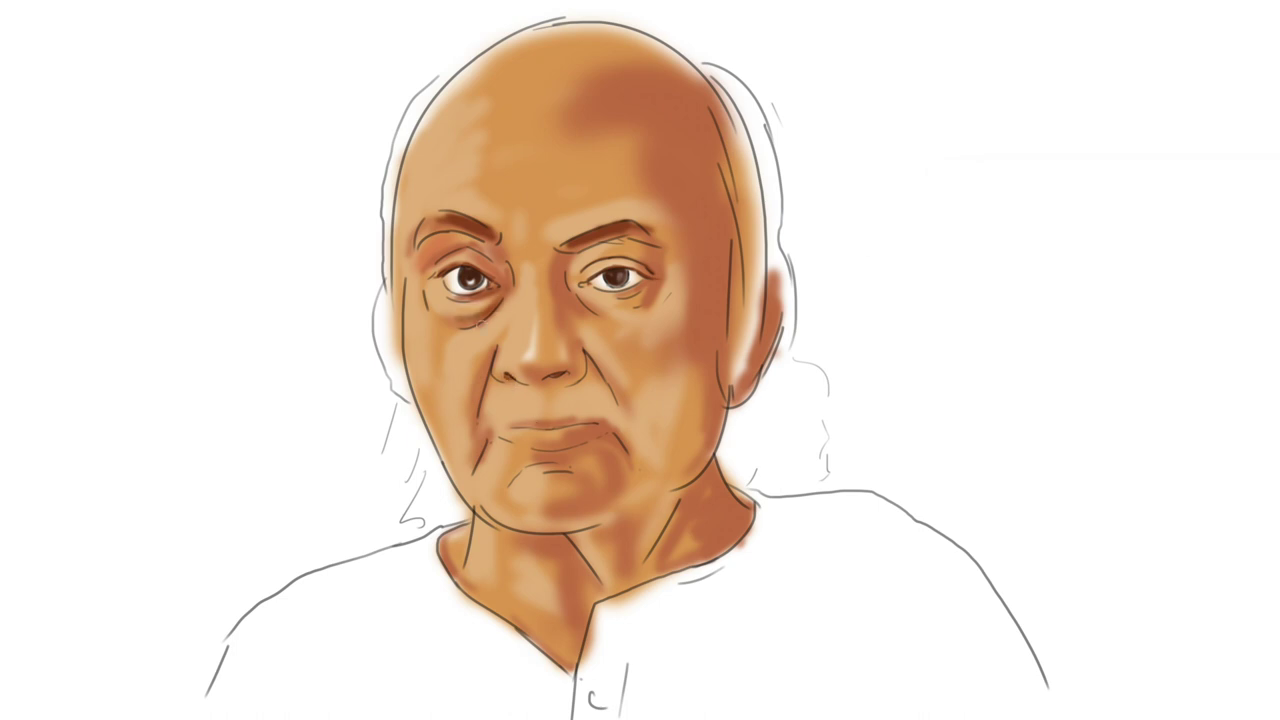
Shade around the eyes, nose bridge, nose, mouth, chin, jaw and right side of the head
left_click_drag(491, 280, 449, 256)
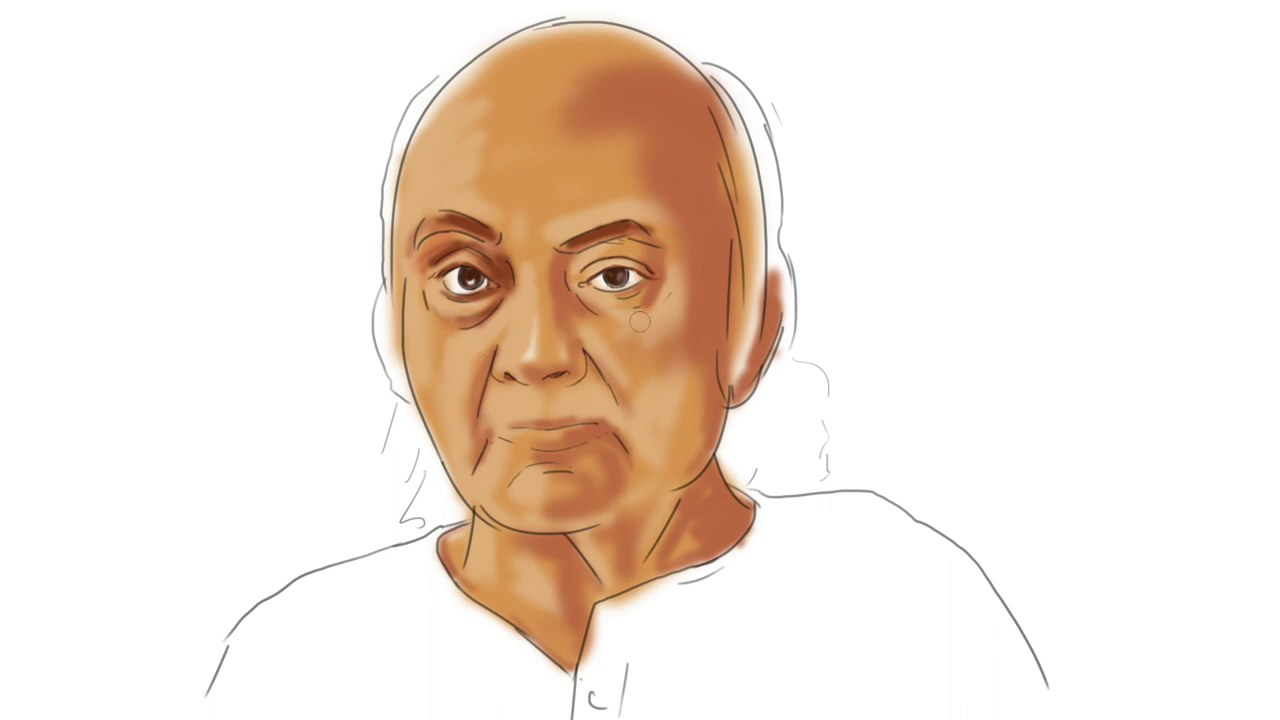
left_click_drag(558, 292, 574, 248)
left_click_drag(634, 282, 660, 264)
mouse_move(565, 284)
left_mouse_down()
mouse_move(540, 386)
mouse_move(598, 400)
left_mouse_up()
mouse_move(526, 442)
left_mouse_down()
mouse_move(630, 458)
mouse_move(538, 472)
mouse_move(590, 500)
mouse_move(520, 535)
left_mouse_up()
left_click_drag(700, 480, 650, 515)
left_click_drag(720, 200, 740, 305)
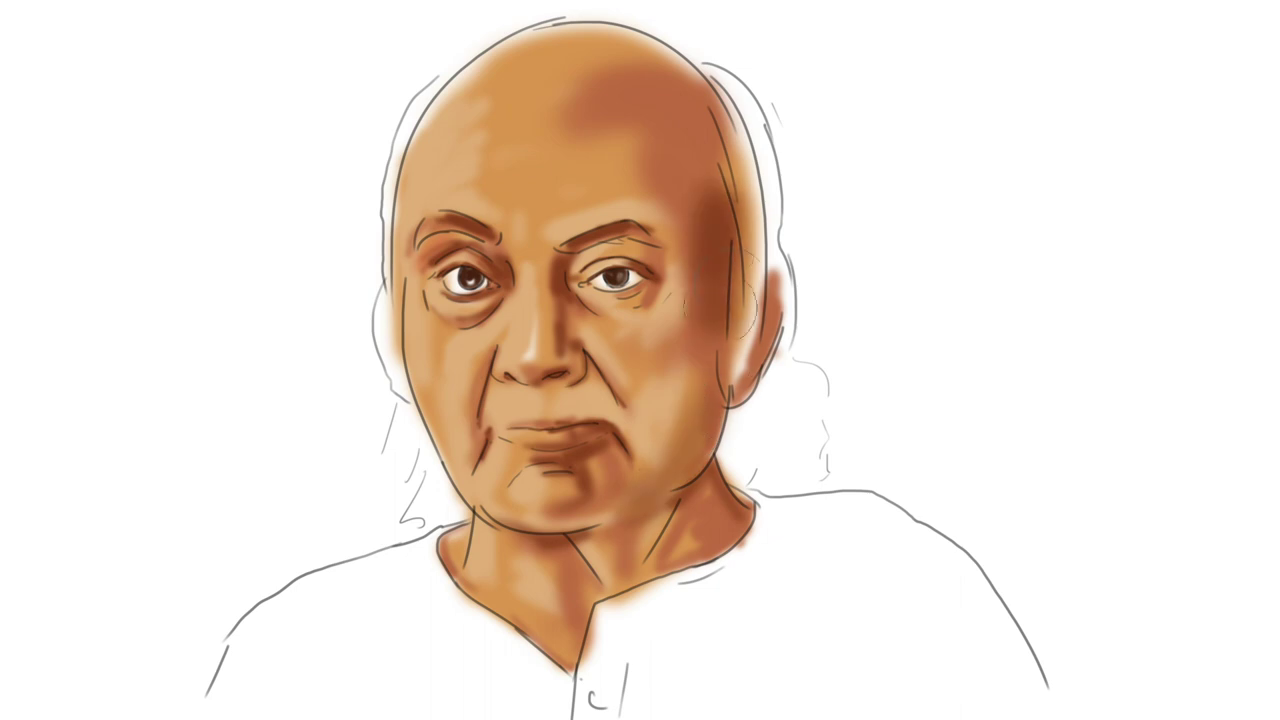
Switch paint colour, add more shading to the right of the head and a light stroke near the collar
left_click(1099, 334)
key("Return")
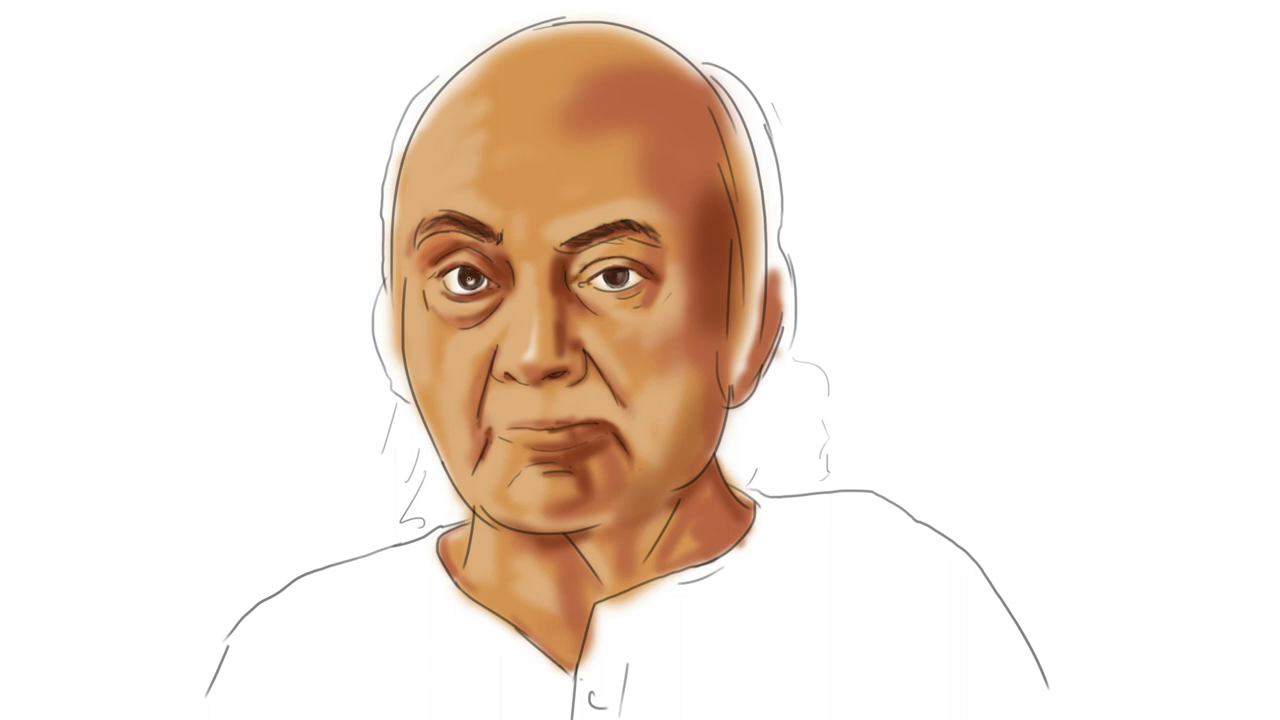
left_click_drag(720, 60, 745, 300)
mouse_move(772, 524)
left_mouse_down()
mouse_move(716, 580)
mouse_move(757, 660)
mouse_move(851, 629)
mouse_move(450, 650)
mouse_move(380, 582)
mouse_move(230, 680)
left_mouse_up()
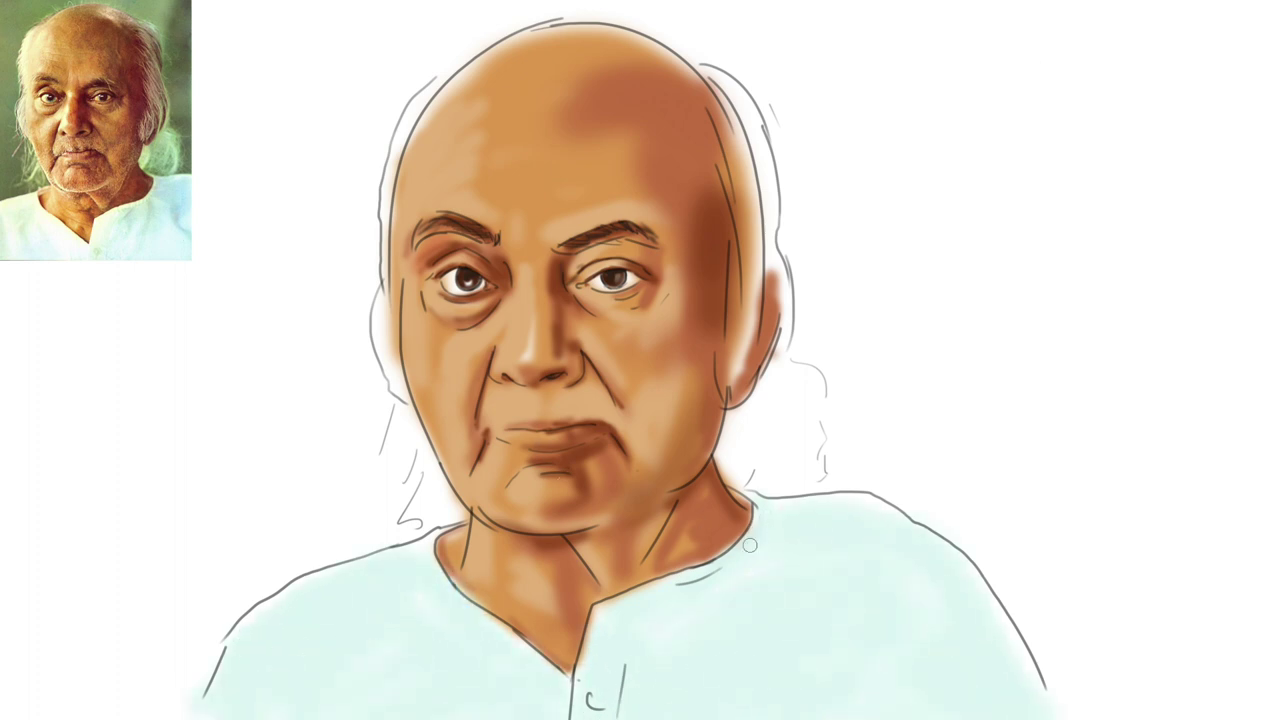
Paint light grey-white hair along the right side, right ear edge and left edge of the head
left_click_drag(788, 170, 740, 250)
left_click_drag(750, 105, 724, 395)
left_click_drag(774, 274, 754, 378)
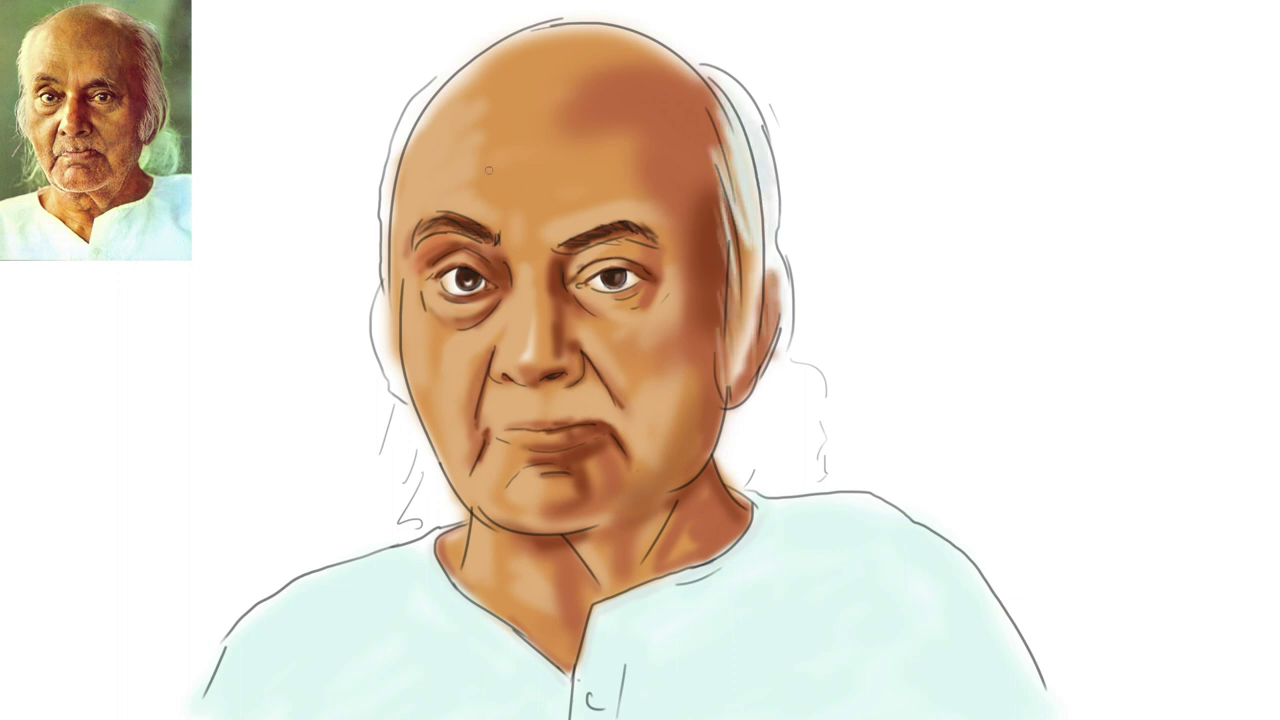
left_click_drag(387, 234, 394, 337)
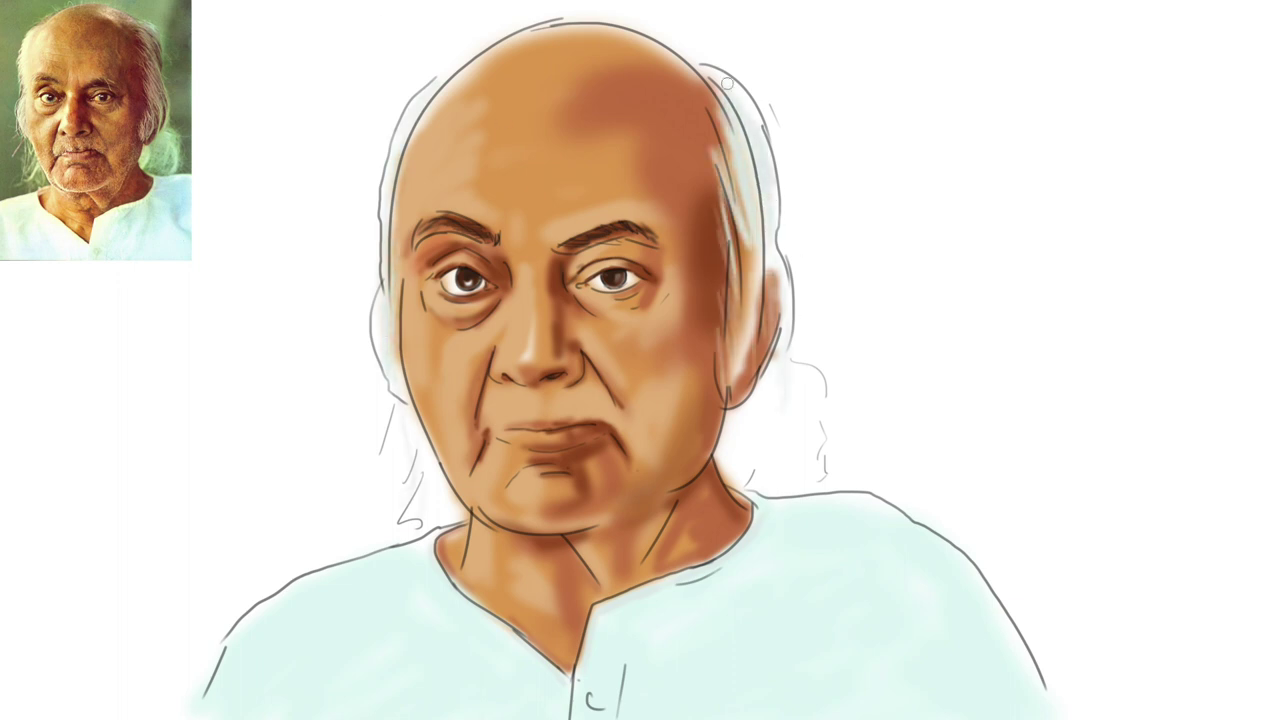
Add whitish hair across the top and left of the head and highlight the nose bridge
left_click_drag(505, 58, 480, 72)
mouse_move(545, 40)
left_mouse_down()
mouse_move(400, 180)
mouse_move(410, 355)
left_mouse_up()
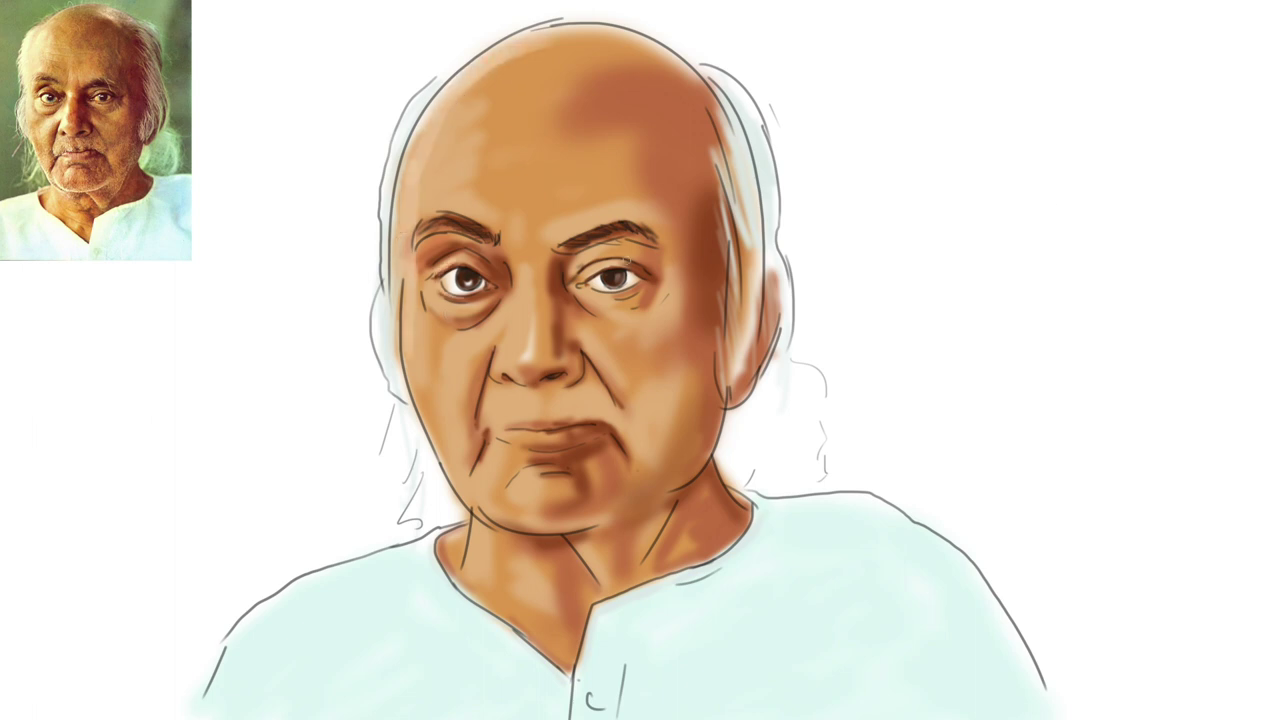
left_click_drag(522, 265, 522, 350)
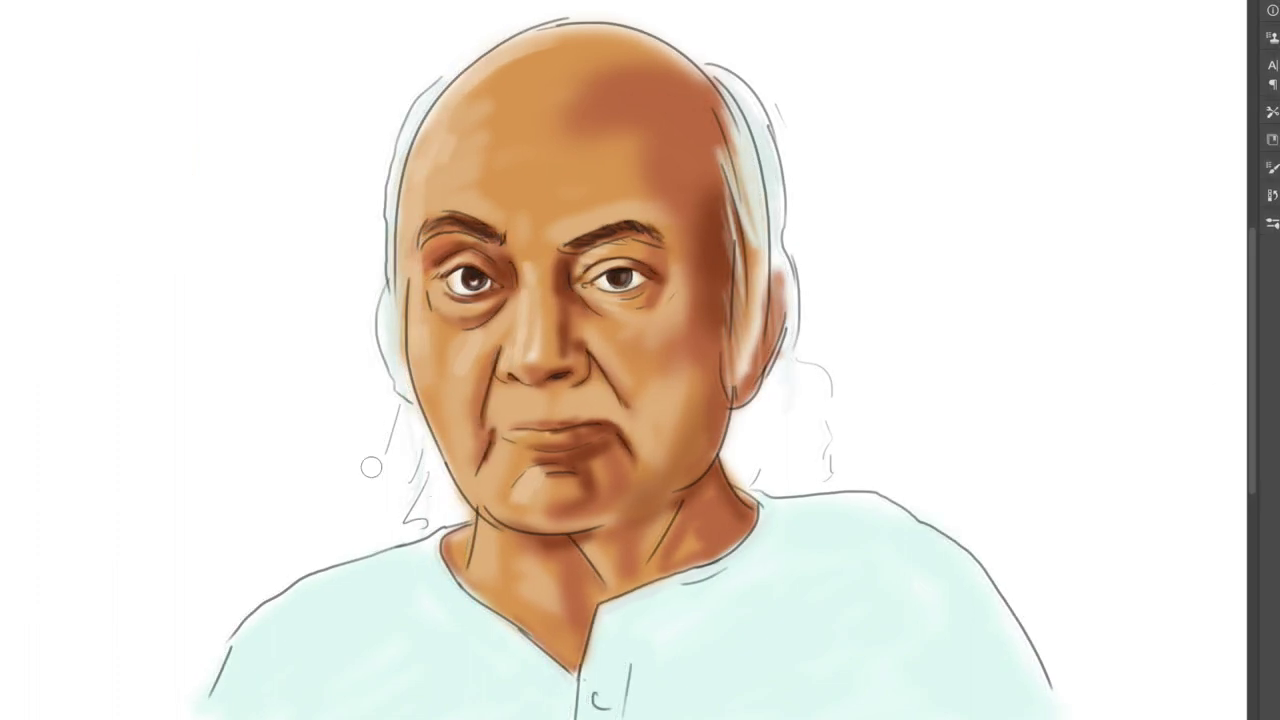
left_click(1272, 223)
Switch to the Soft Round Pressure Opacity brush and paint soft teal over the upper-left background
left_click(1150, 325)
left_click_drag(271, 214, 330, 300)
mouse_move(250, 350)
left_mouse_down()
mouse_move(103, 70)
mouse_move(100, 86)
mouse_move(737, 14)
mouse_move(429, 29)
mouse_move(626, 71)
mouse_move(530, 30)
mouse_move(329, 129)
mouse_move(357, 86)
mouse_move(410, 100)
mouse_move(320, 318)
mouse_move(272, 393)
mouse_move(390, 500)
mouse_move(276, 570)
mouse_move(263, 480)
mouse_move(14, 400)
mouse_move(100, 423)
mouse_move(871, 190)
mouse_move(810, 370)
mouse_move(894, 463)
mouse_move(946, 309)
mouse_move(1105, 635)
left_mouse_up()
key("bracketleft")
key("bracketleft")
key("bracketleft")
key("bracketright")
key("bracketright")
key("bracketright")
key("bracketright")
key("bracketright")
key("bracketright")
key("bracketright")
key("bracketleft")
key("bracketleft")
key("bracketleft")
key("Escape")
Paint teal and green across the right, upper, left and lower-right background
mouse_move(1134, 420)
left_mouse_down()
mouse_move(1251, 171)
mouse_move(889, 143)
mouse_move(1099, 466)
left_mouse_up()
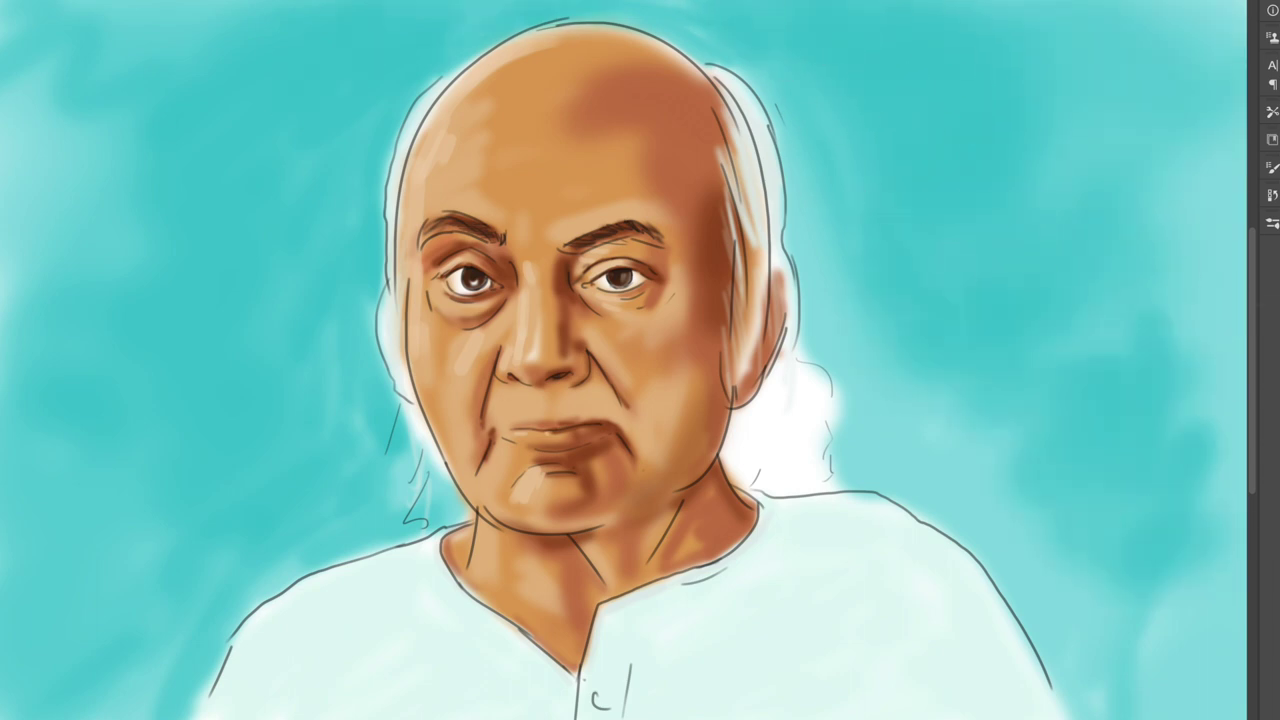
mouse_move(857, 257)
left_mouse_down()
mouse_move(20, 440)
mouse_move(68, 152)
left_mouse_up()
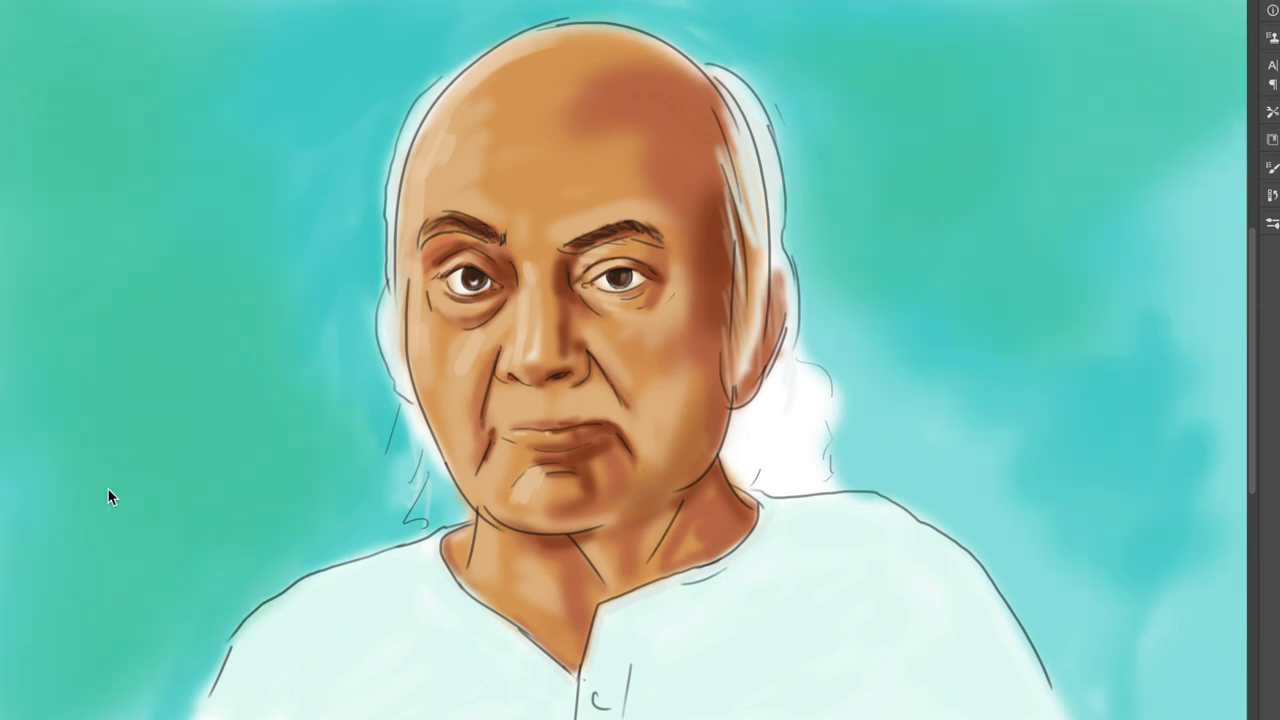
left_click_drag(1180, 690, 1071, 528)
key("bracketleft")
key("bracketleft")
key("bracketleft")
mouse_move(1040, 600)
left_mouse_down()
mouse_move(957, 465)
mouse_move(1148, 692)
mouse_move(1210, 400)
left_mouse_up()
key("bracketleft")
key("bracketleft")
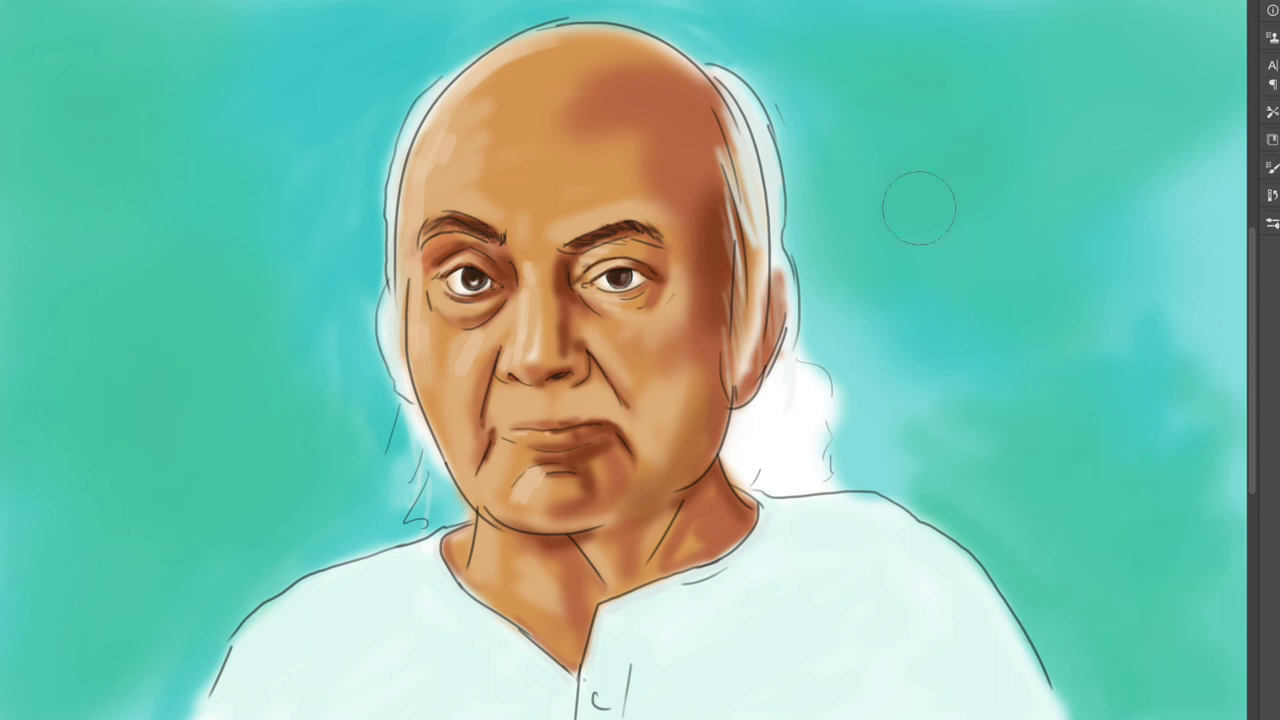
left_click_drag(330, 460, 300, 580)
key("F5")
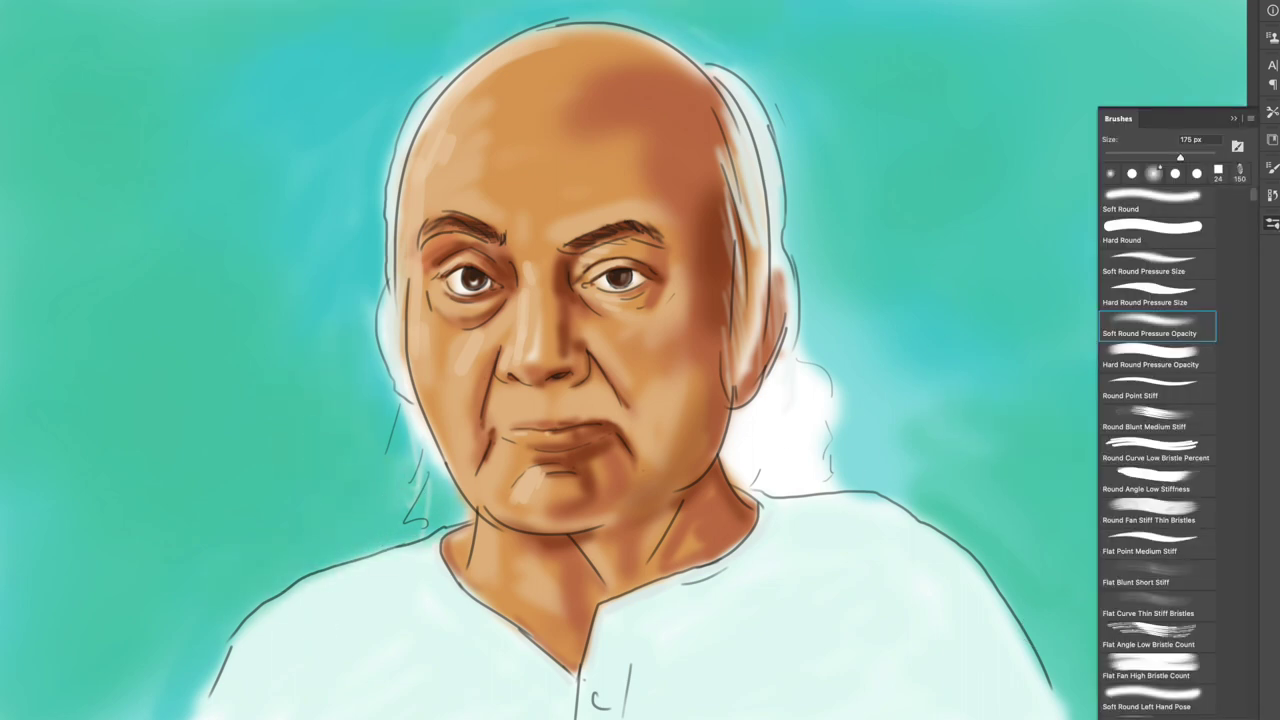
Hide the line art, zoom in, and darken the right eye's crease, lower lid and outer corner
key("F5")
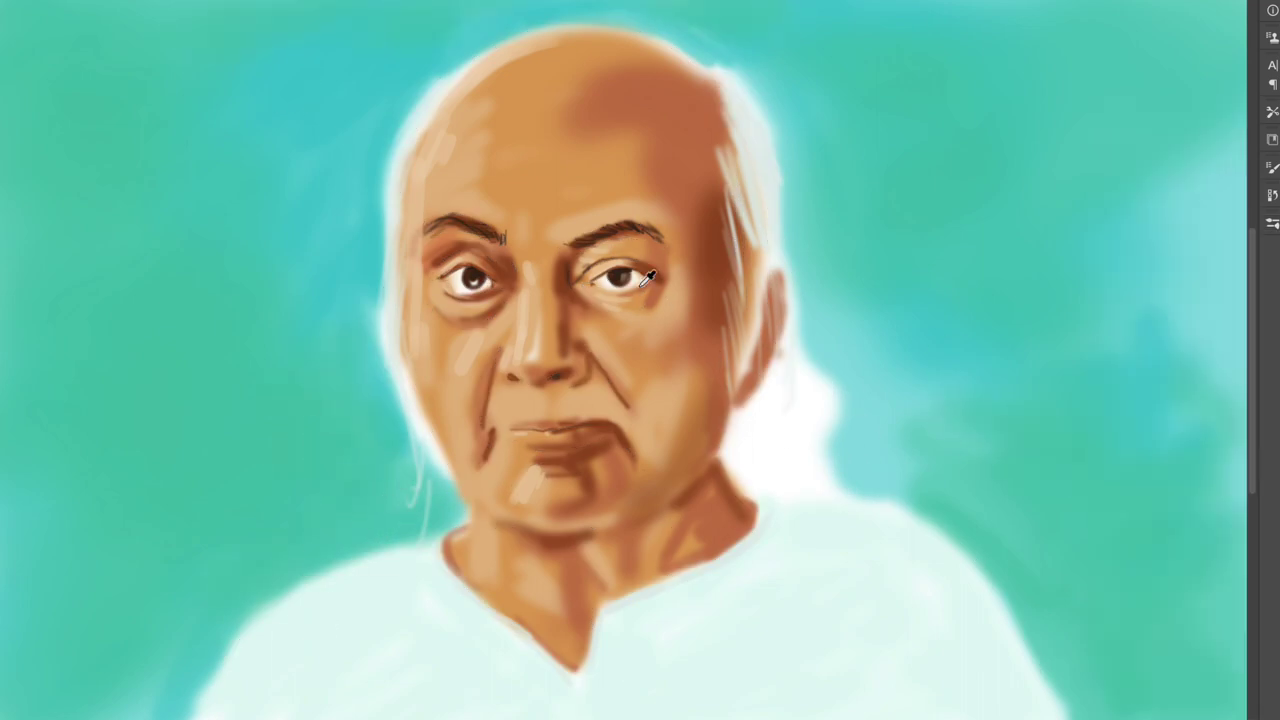
scroll(647, 279, "up", 3)
scroll(794, 249, "up", 2)
key("F5")
key("F5")
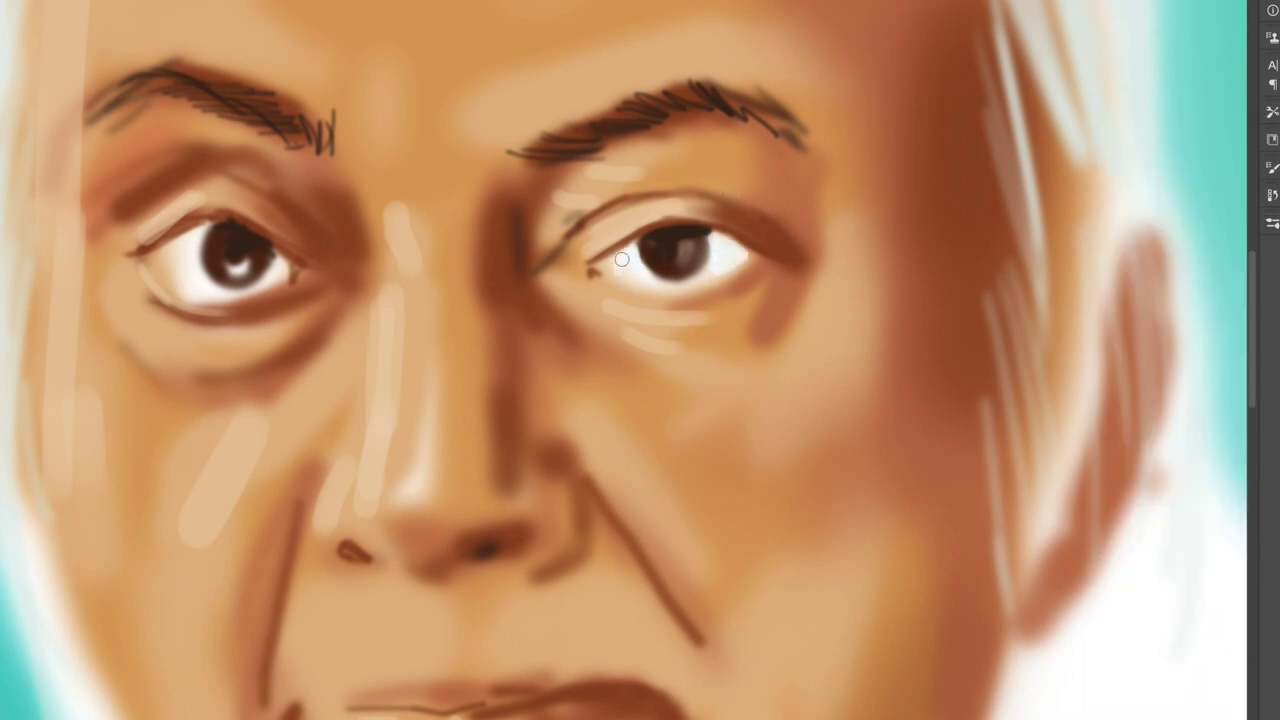
mouse_move(618, 279)
left_mouse_down()
mouse_move(712, 284)
mouse_move(697, 283)
left_mouse_up()
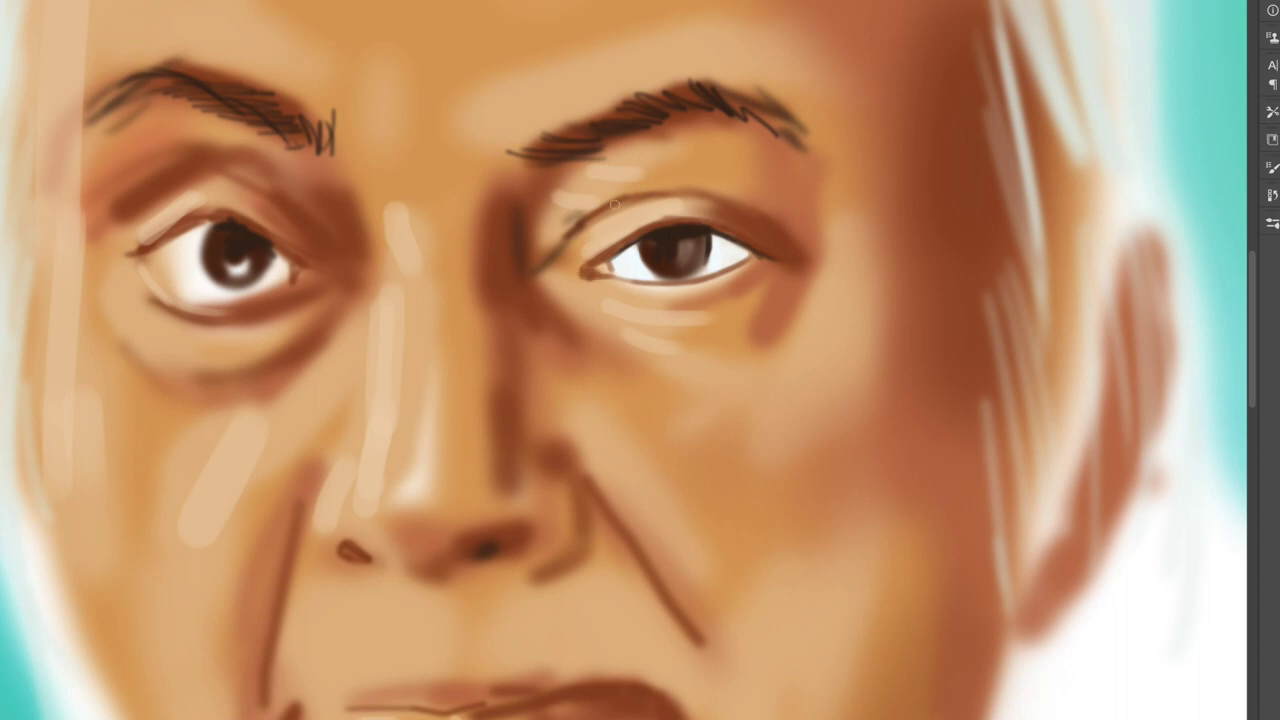
left_click_drag(632, 194, 760, 200)
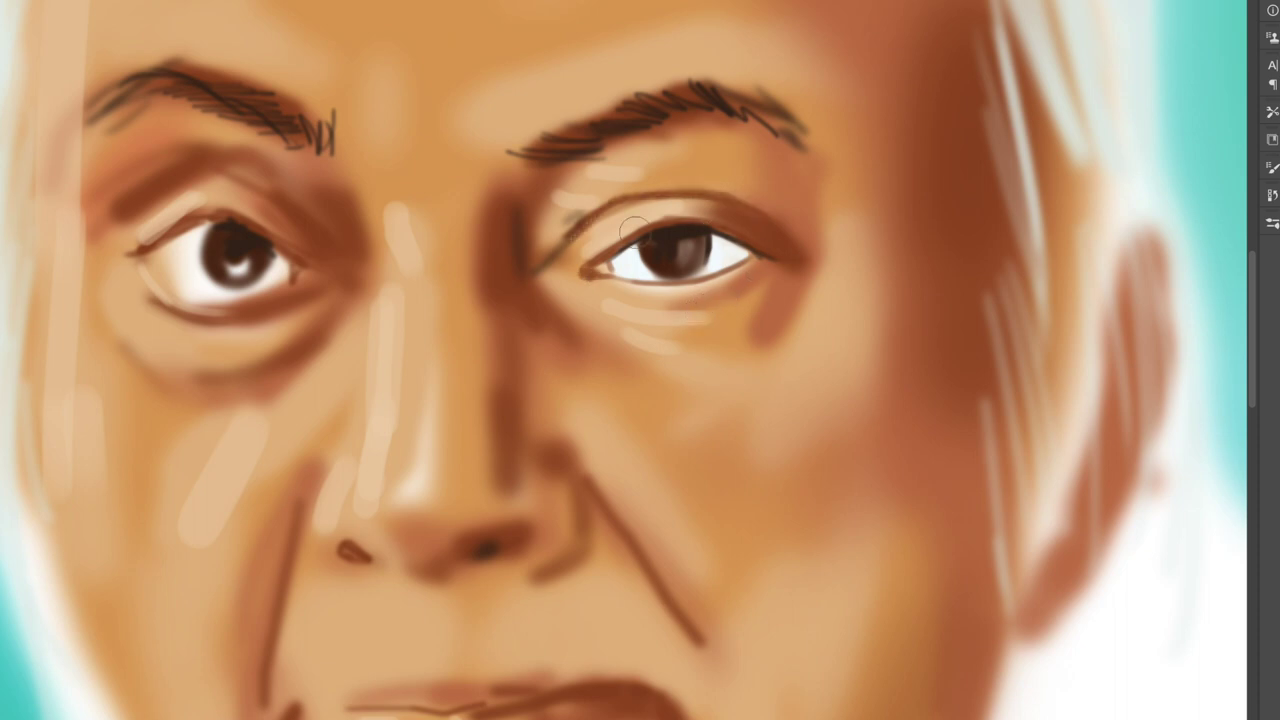
left_click_drag(676, 301, 784, 277)
left_click_drag(679, 300, 704, 289)
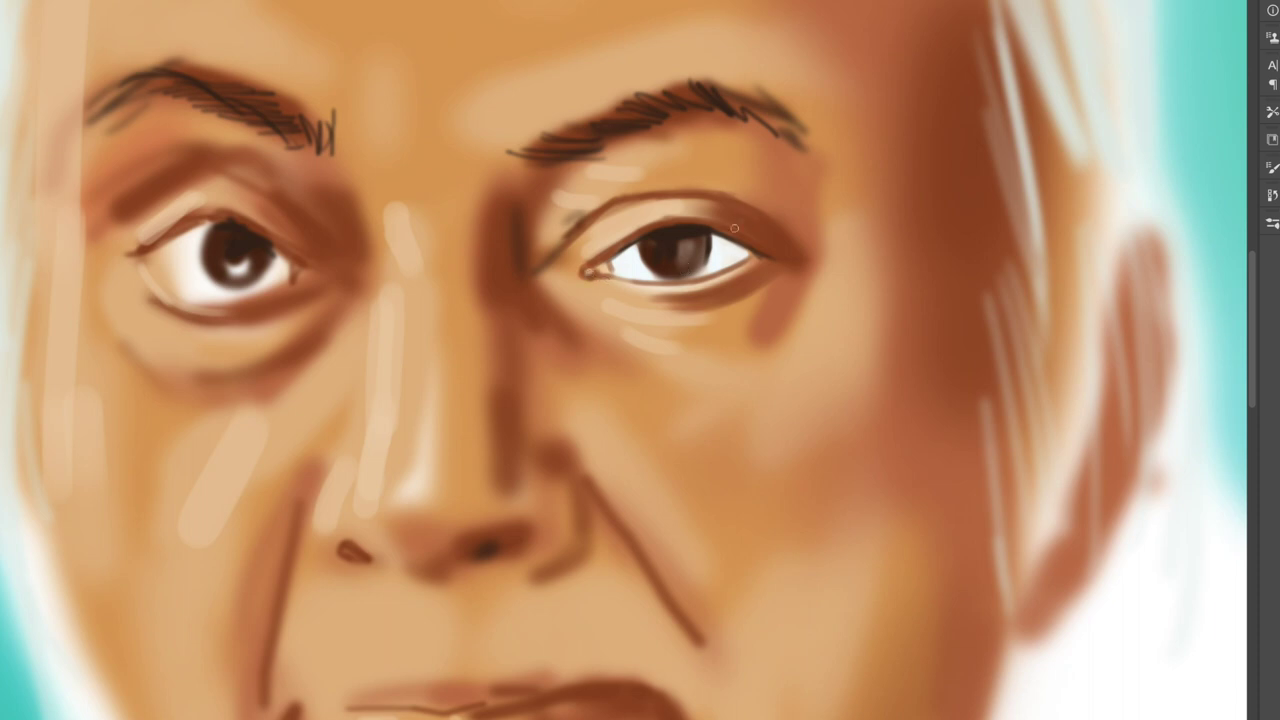
mouse_move(696, 320)
left_mouse_down()
mouse_move(800, 305)
mouse_move(820, 215)
mouse_move(840, 190)
mouse_move(736, 148)
left_mouse_up()
key("bracketleft")
key("bracketleft")
key("bracketleft")
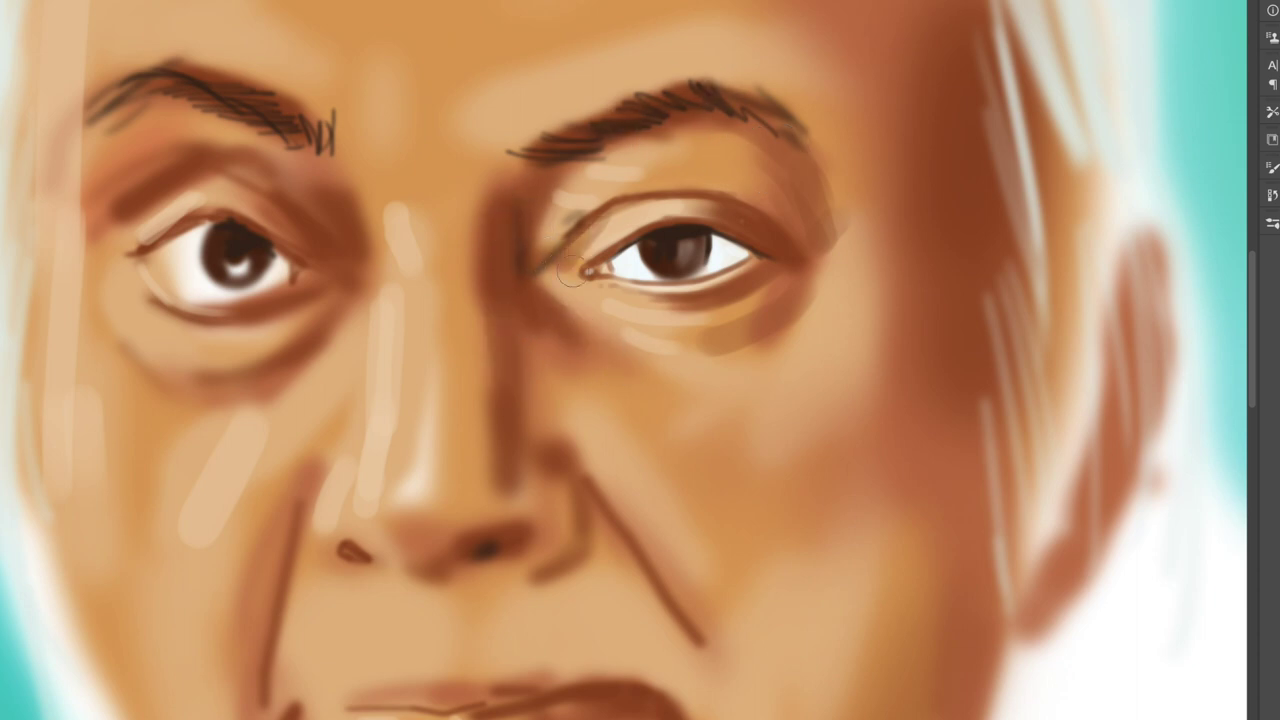
key("bracketright")
key("bracketright")
key("bracketright")
left_click_drag(825, 205, 800, 285)
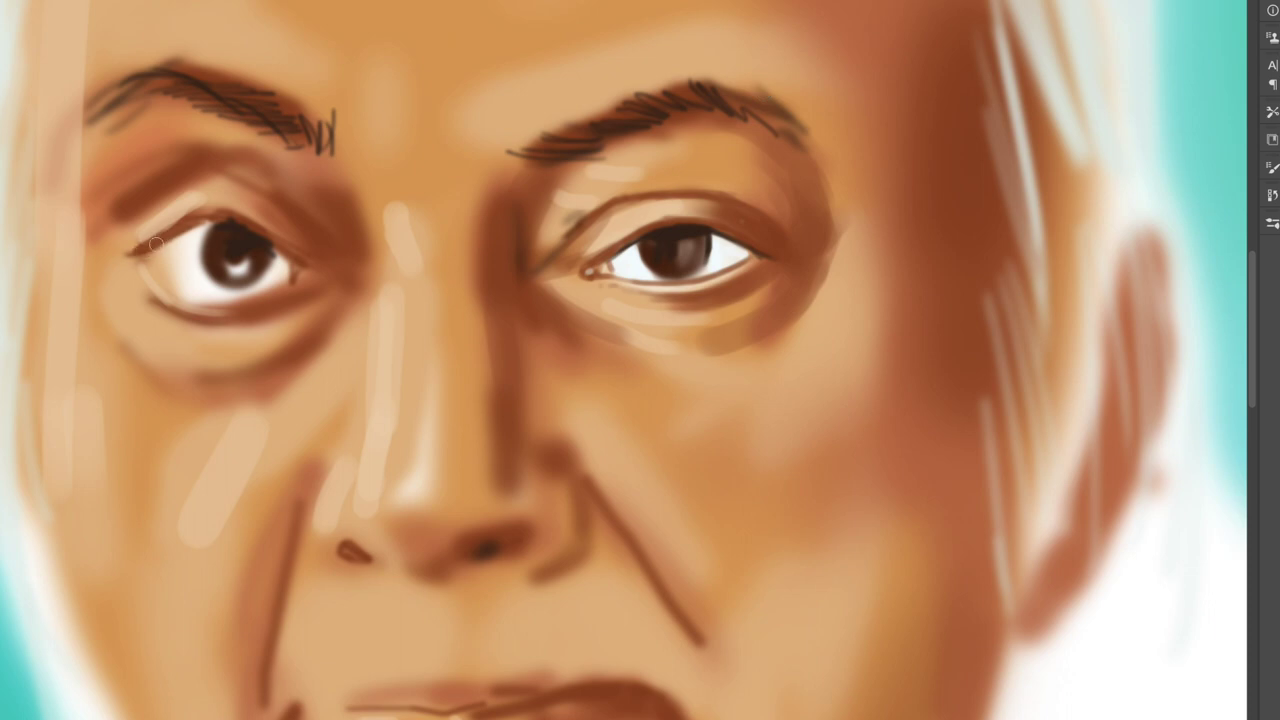
Darken the left eye's upper crease, lower lid, under-eye shadow and inner corner beside the nose
left_click_drag(225, 175, 125, 185)
left_click_drag(210, 150, 245, 195)
left_click_drag(148, 266, 238, 300)
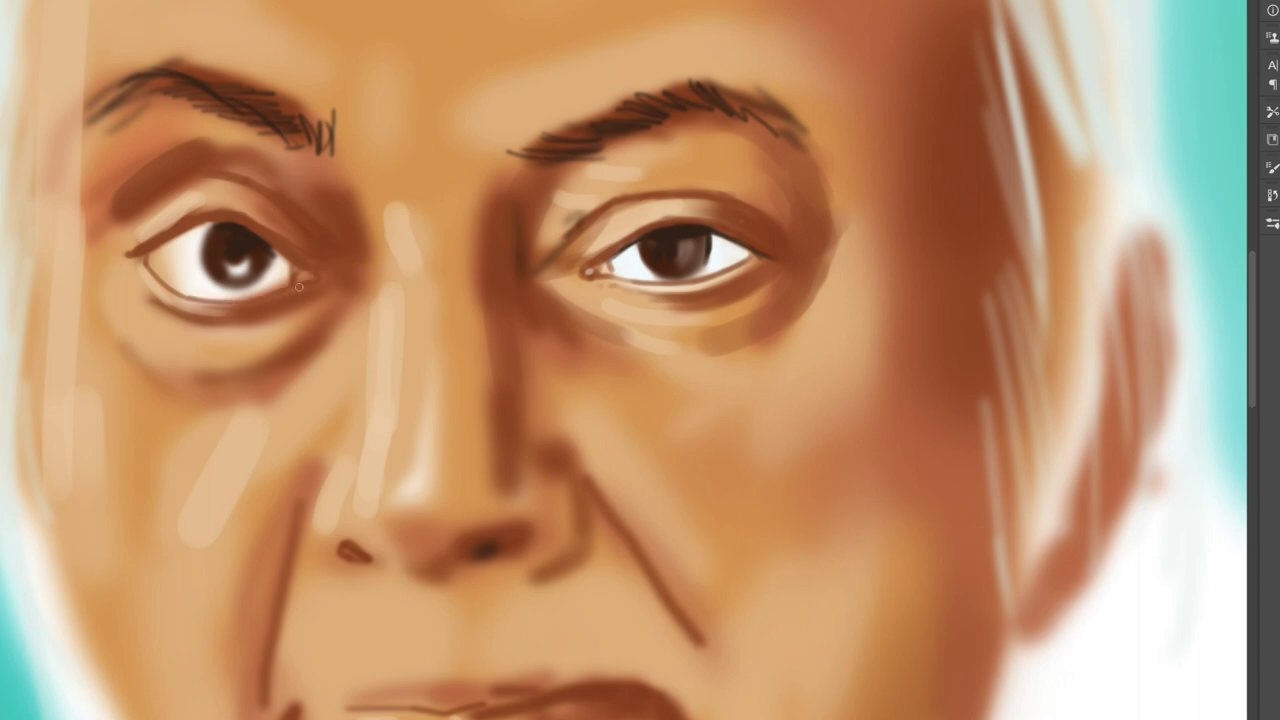
left_click_drag(224, 308, 172, 306)
left_click_drag(310, 318, 220, 355)
left_click_drag(345, 330, 240, 365)
mouse_move(150, 360)
left_mouse_down()
mouse_move(109, 349)
mouse_move(108, 248)
left_mouse_up()
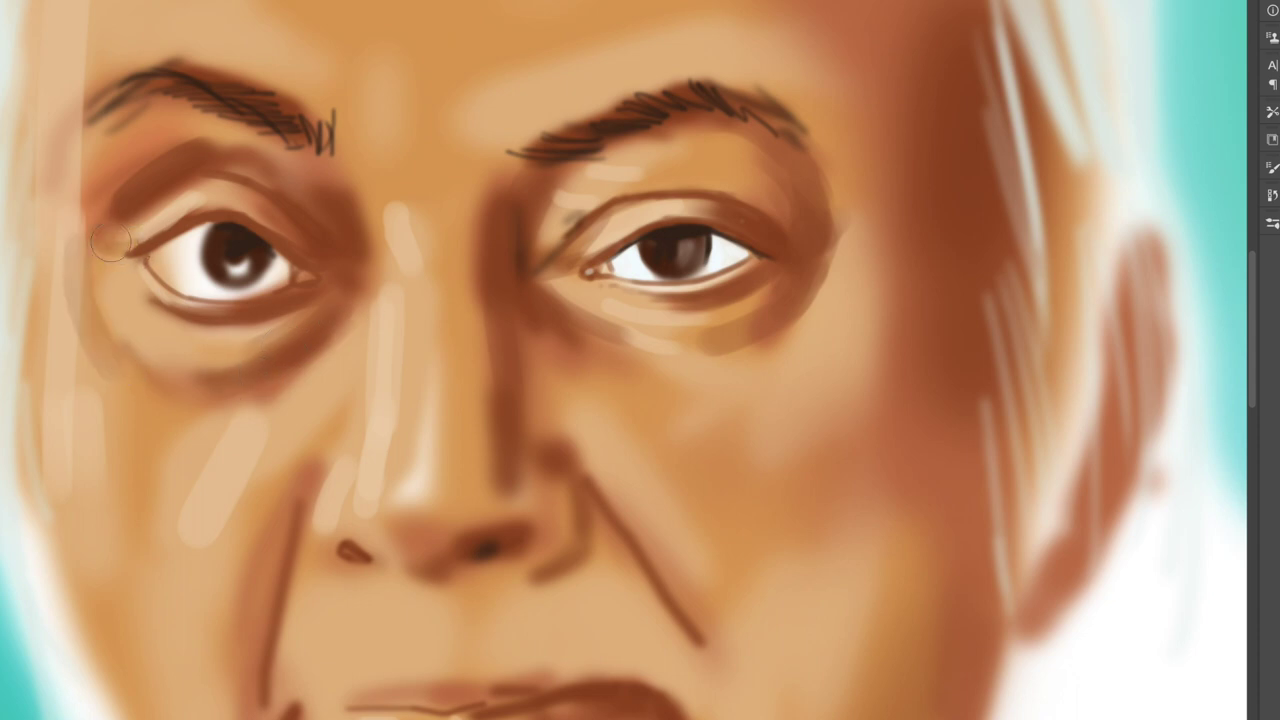
left_click_drag(373, 259, 362, 284)
left_click_drag(365, 232, 383, 300)
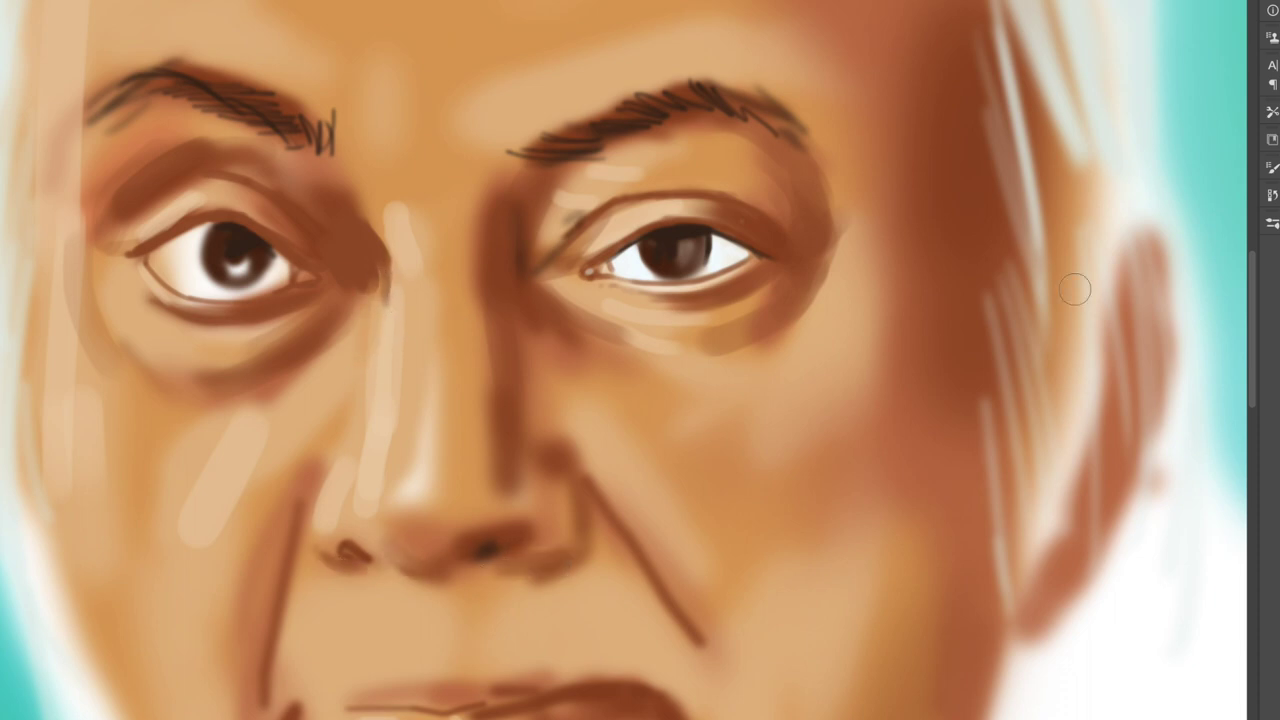
key("F5")
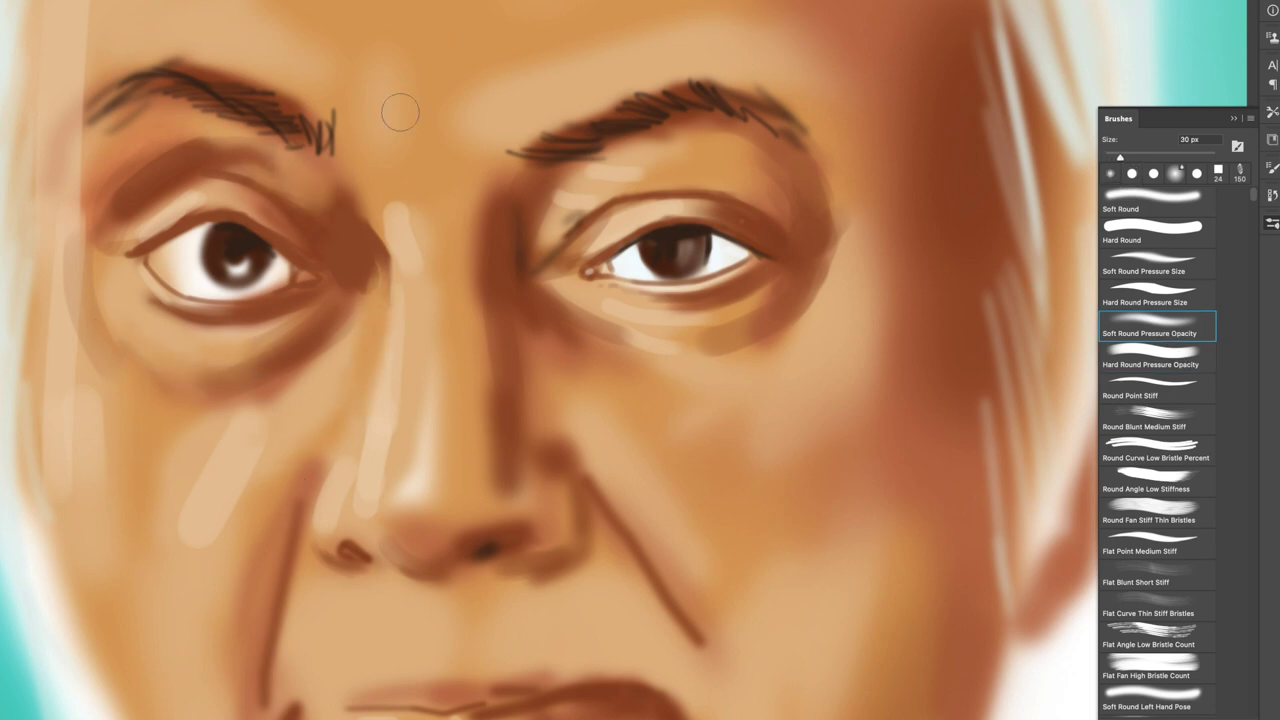
key("bracketright")
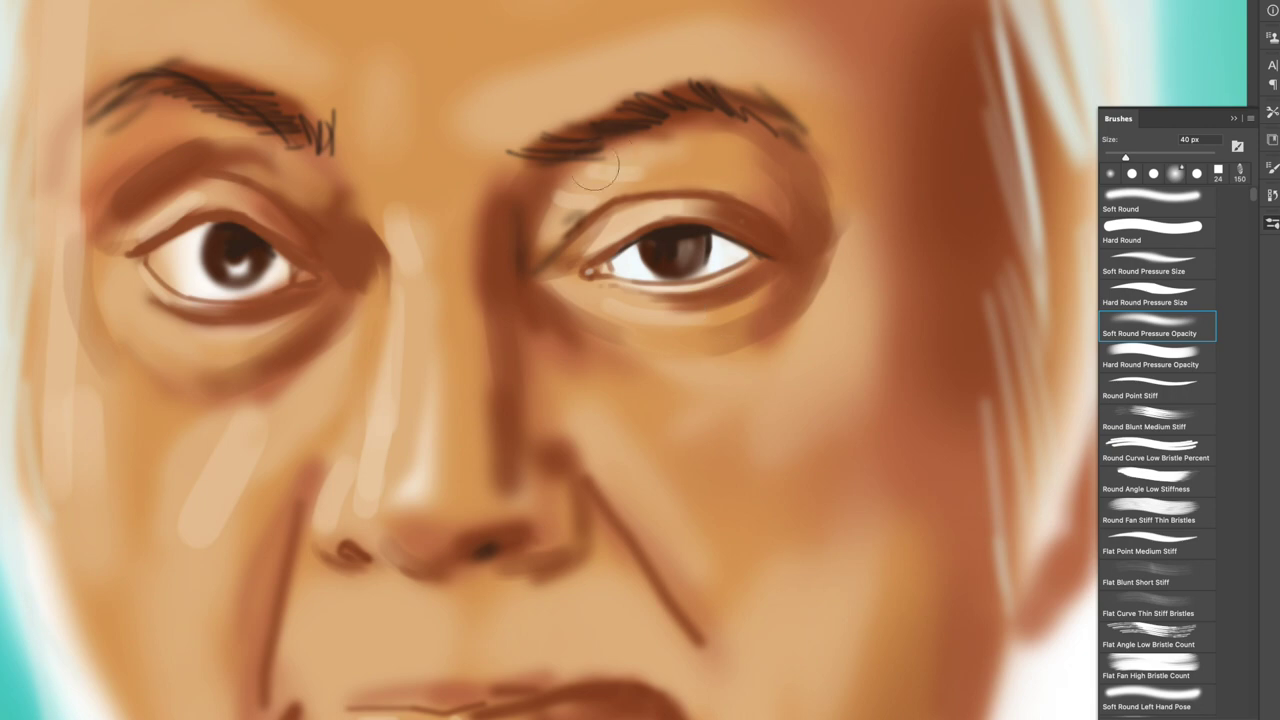
Zoom out and shade the bridge between the eyes and the right side of the nose
key("ctrl+minus")
key("bracketleft")
key("bracketleft")
key("bracketleft")
key("bracketright")
key("bracketright")
key("bracketright")
key("bracketright")
key("bracketright")
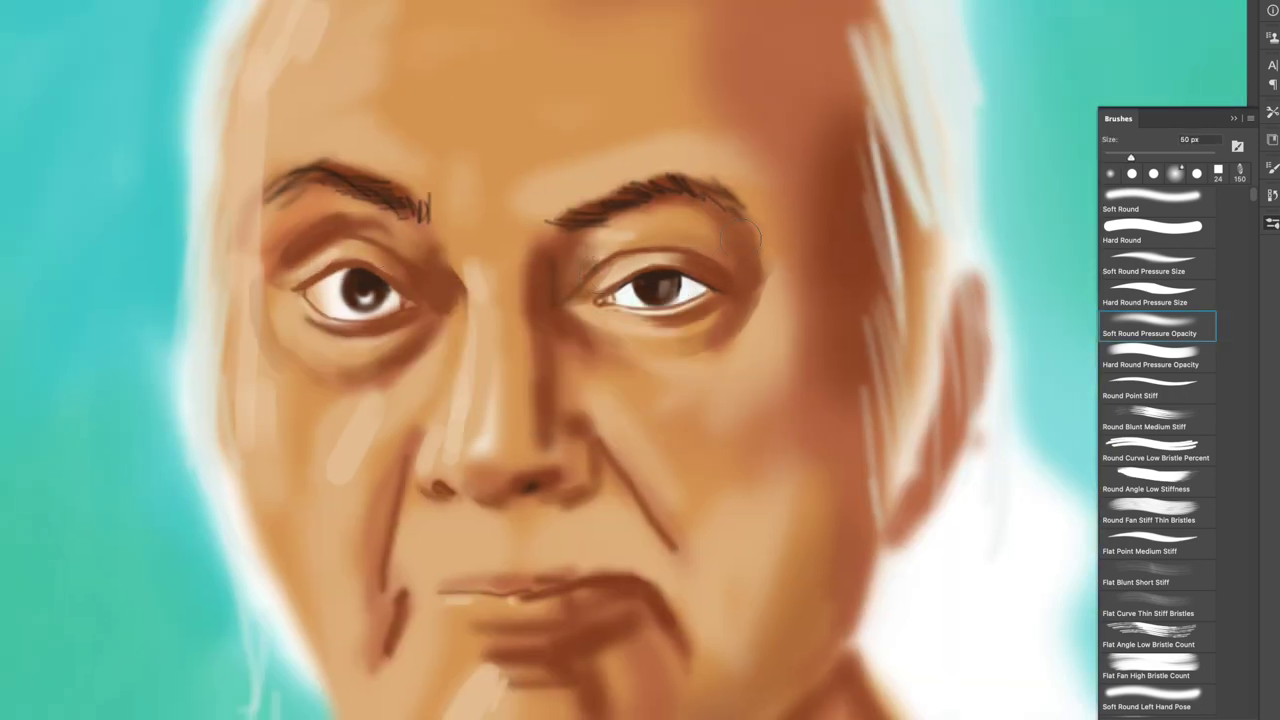
key("bracketright")
key("bracketright")
key("bracketright")
left_click_drag(470, 244, 518, 244)
key("bracketleft")
key("bracketleft")
key("bracketleft")
left_click_drag(533, 300, 545, 420)
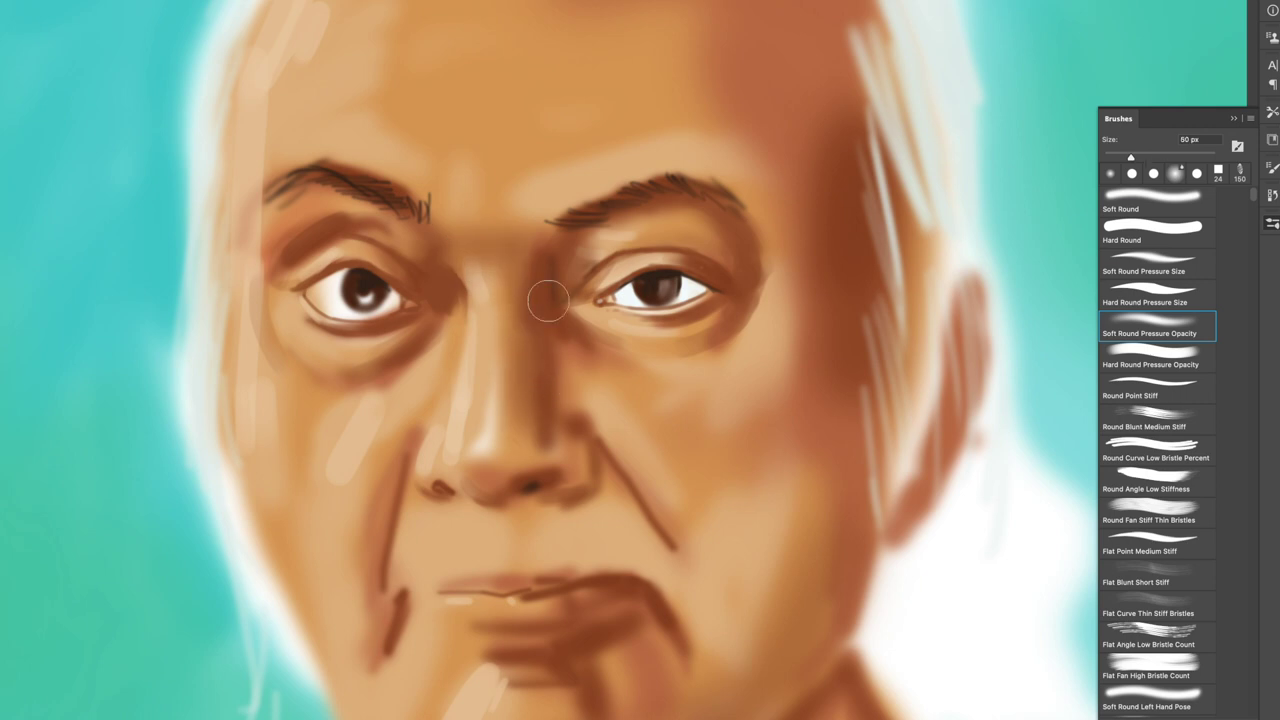
left_click_drag(560, 350, 570, 430)
mouse_move(530, 380)
left_mouse_down()
mouse_move(560, 450)
mouse_move(474, 488)
mouse_move(430, 482)
left_mouse_up()
Shade the nostril, left smile line, upper lip and left side of the chin with a smaller brush
key("bracketleft")
key("bracketleft")
mouse_move(430, 430)
left_mouse_down()
mouse_move(385, 570)
mouse_move(435, 572)
left_mouse_up()
left_click_drag(405, 612, 385, 665)
key("bracketleft")
mouse_move(440, 590)
left_mouse_down()
mouse_move(540, 592)
mouse_move(460, 625)
left_mouse_up()
key("bracketleft")
Shade the right cheek, jaw, temple and brow with a broad brush up to 125 px
key("bracketright")
key("bracketright")
key("bracketright")
mouse_move(610, 440)
left_mouse_down()
mouse_move(650, 510)
mouse_move(760, 560)
left_mouse_up()
key("bracketright")
key("bracketright")
key("bracketright")
mouse_move(700, 440)
left_mouse_down()
mouse_move(815, 550)
mouse_move(740, 400)
mouse_move(785, 270)
mouse_move(770, 160)
left_mouse_up()
key("bracketleft")
mouse_move(620, 175)
left_mouse_down()
mouse_move(745, 152)
mouse_move(600, 170)
left_mouse_up()
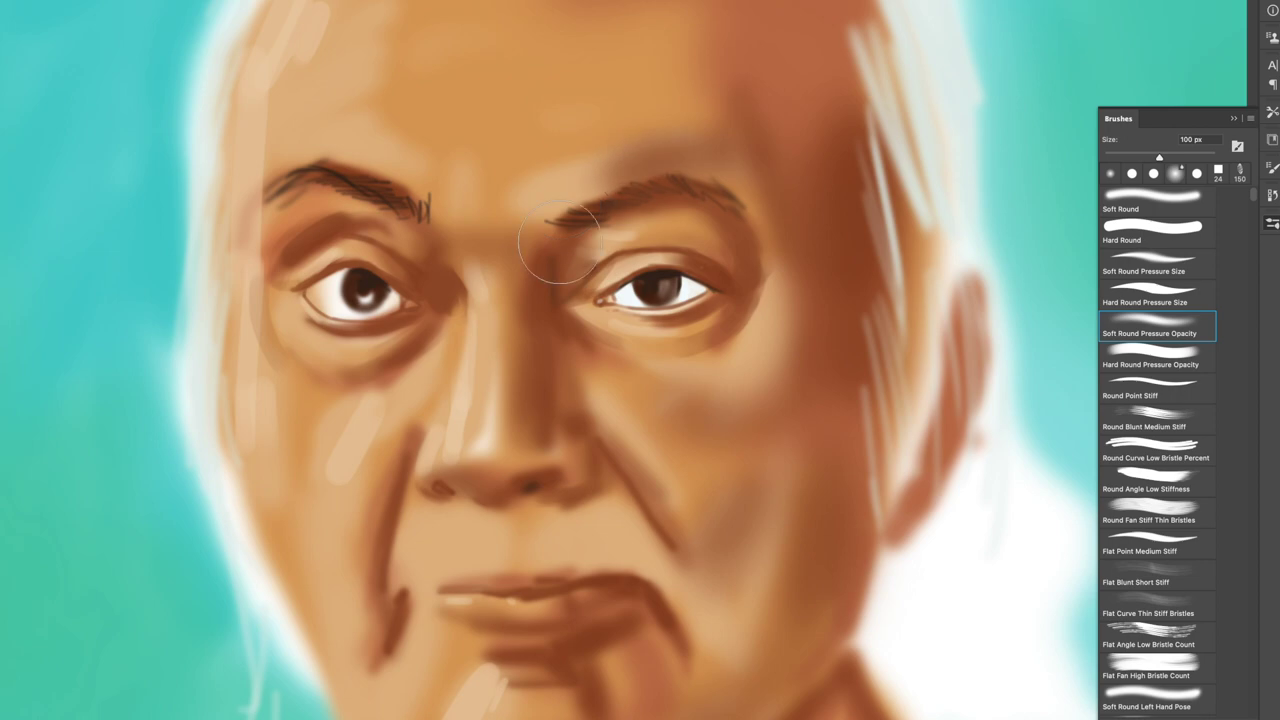
key("bracketleft")
key("bracketleft")
key("bracketleft")
key("bracketleft")
key("bracketleft")
key("bracketleft")
Shade the chin, jawline and mouth corner
scroll(569, 553, "down", 3)
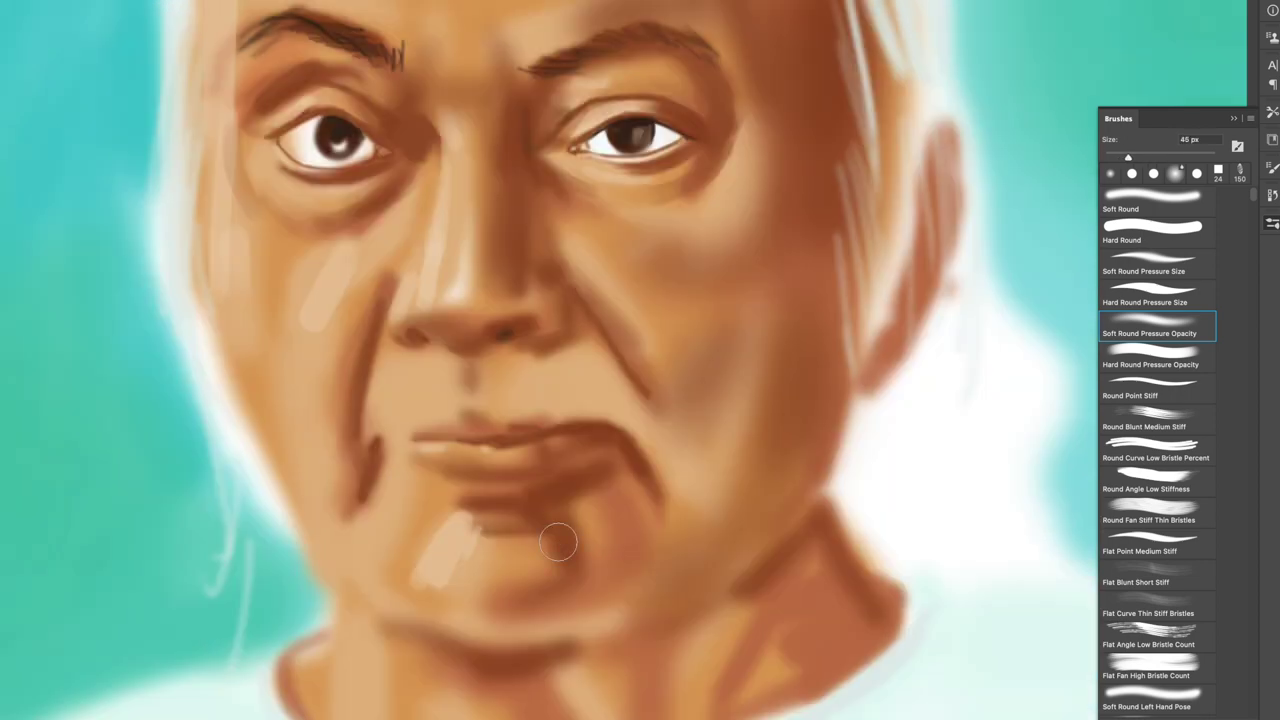
left_click_drag(569, 553, 515, 560)
left_click_drag(460, 620, 630, 612)
left_click_drag(650, 570, 658, 470)
key("bracketright")
key("bracketright")
key("bracketright")
mouse_move(676, 520)
left_mouse_down()
mouse_move(630, 400)
mouse_move(525, 360)
mouse_move(645, 455)
mouse_move(725, 550)
left_mouse_up()
key("bracketright")
key("bracketright")
scroll(635, 532, "down", 3)
key("bracketleft")
key("bracketleft")
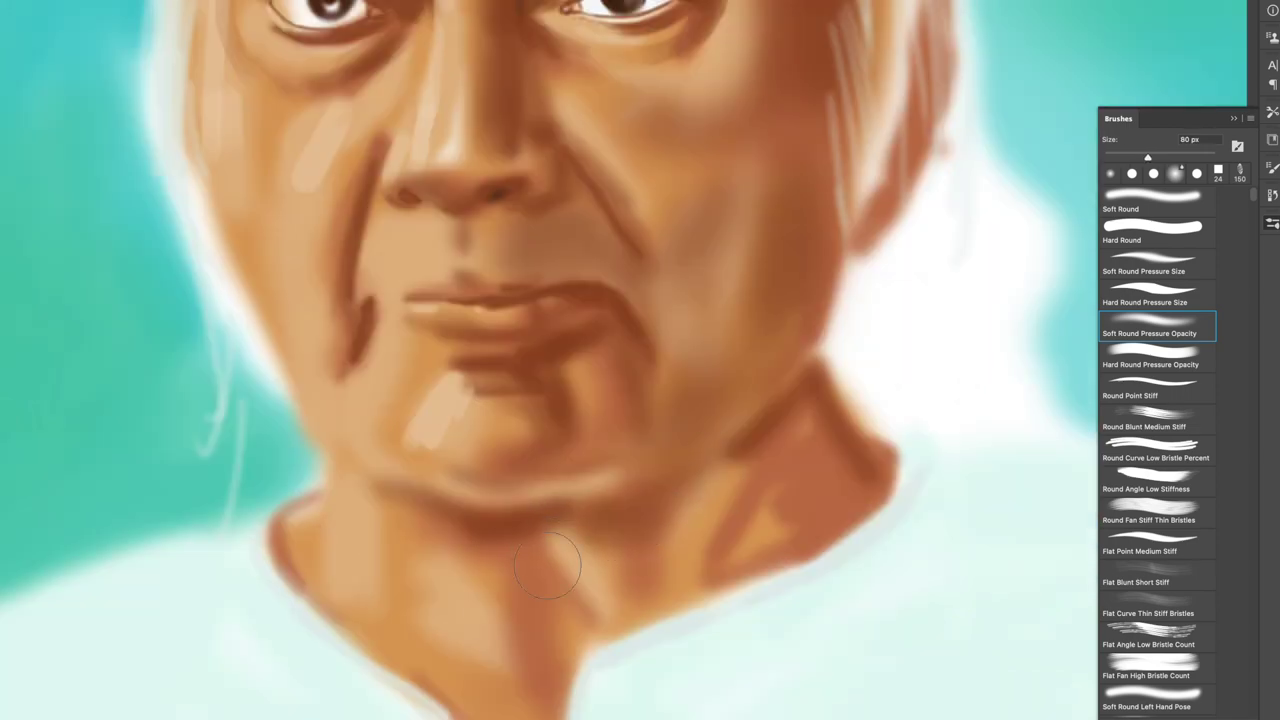
Darken the neck below the chin and jaw, and deepen the cheek shading
left_click_drag(490, 550, 520, 640)
left_click_drag(550, 700, 517, 505)
key("bracketleft")
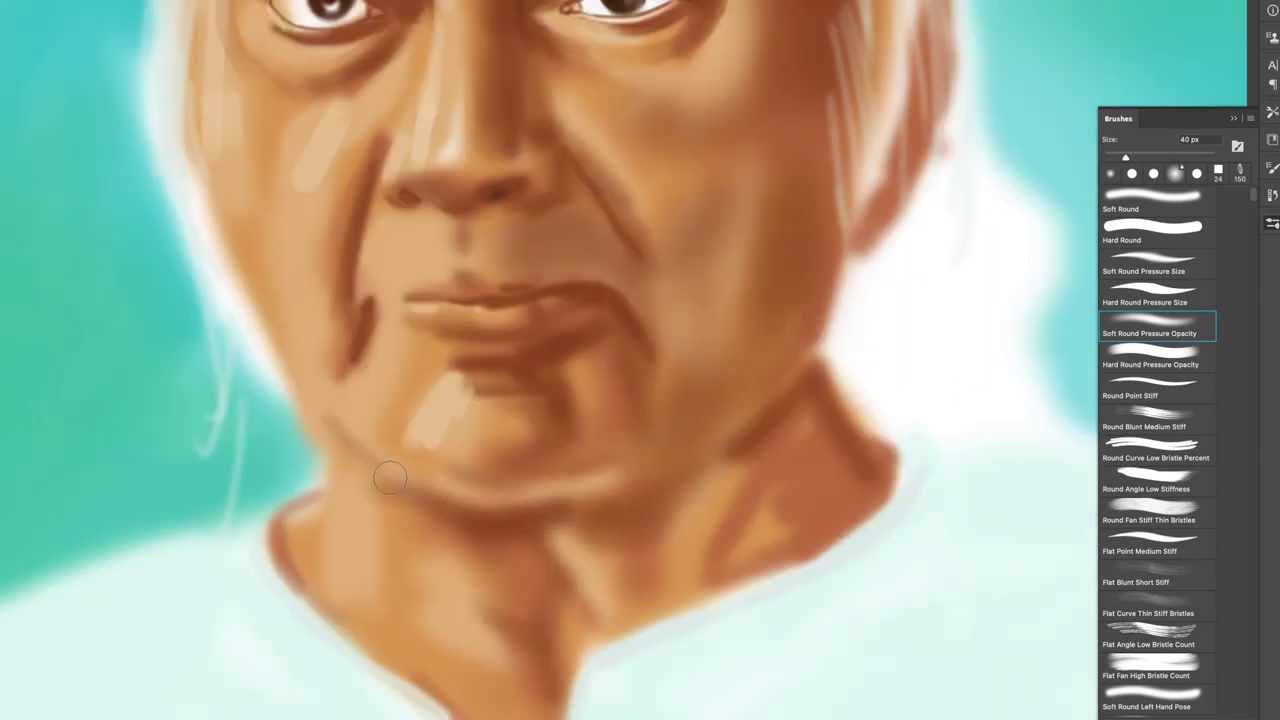
mouse_move(815, 420)
left_mouse_down()
mouse_move(843, 495)
mouse_move(720, 480)
left_mouse_up()
mouse_move(790, 450)
left_mouse_down()
mouse_move(760, 565)
mouse_move(600, 650)
left_mouse_up()
key("bracketright")
key("bracketright")
key("bracketright")
left_click_drag(655, 295, 720, 240)
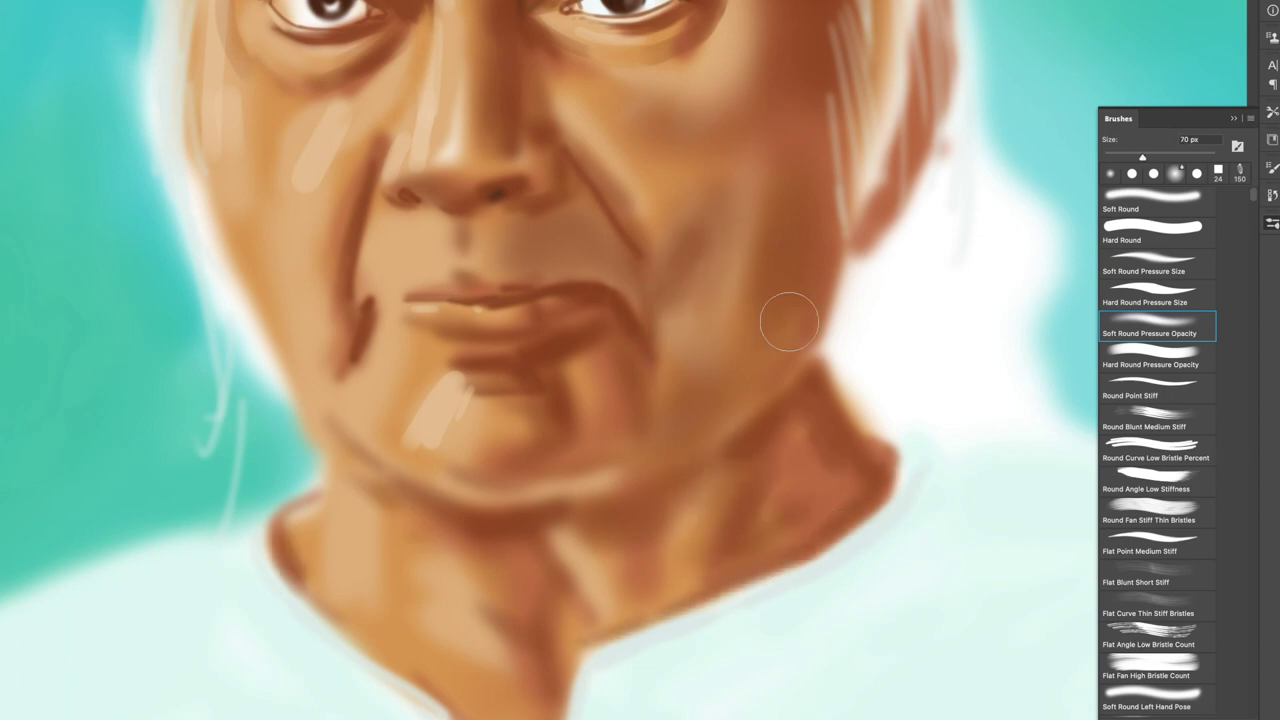
left_click_drag(720, 340, 800, 280)
key("ctrl+0")
scroll(326, 308, "up", 5)
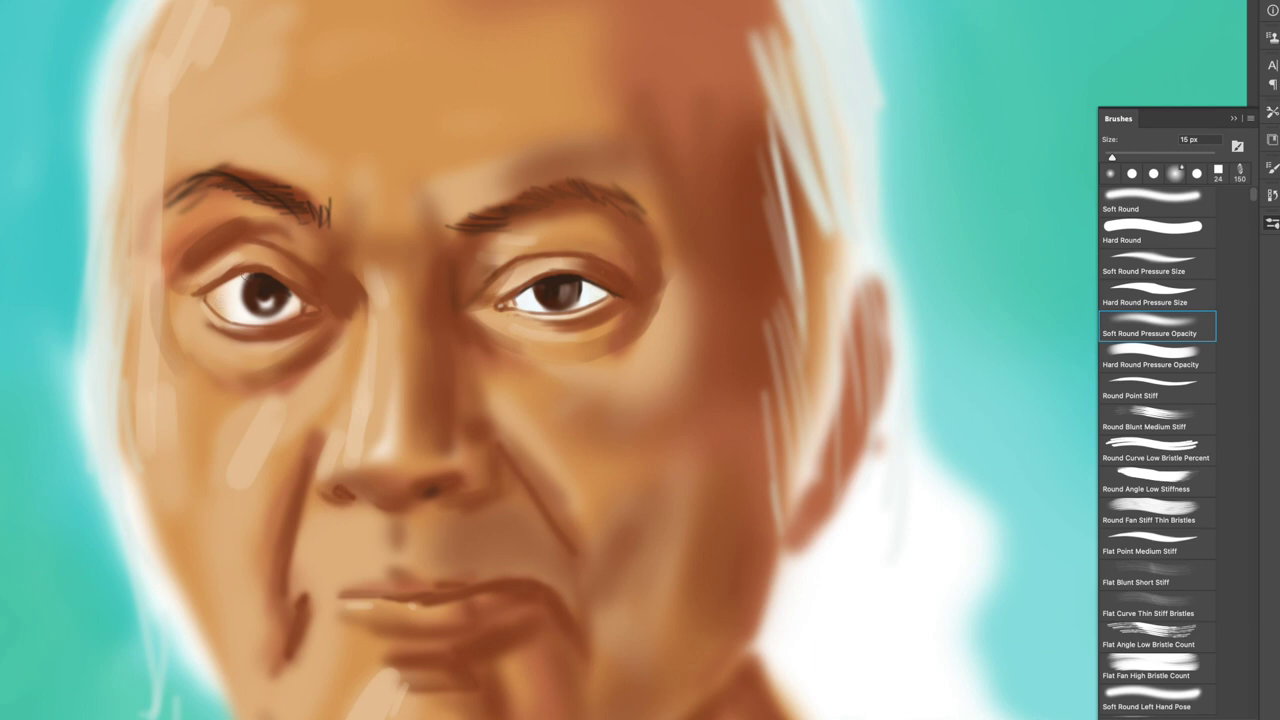
With a small brush, darken the left eye's lower lid, the nose-to-mouth crease, nose wing and left nostril
key("bracketleft")
key("bracketleft")
key("bracketleft")
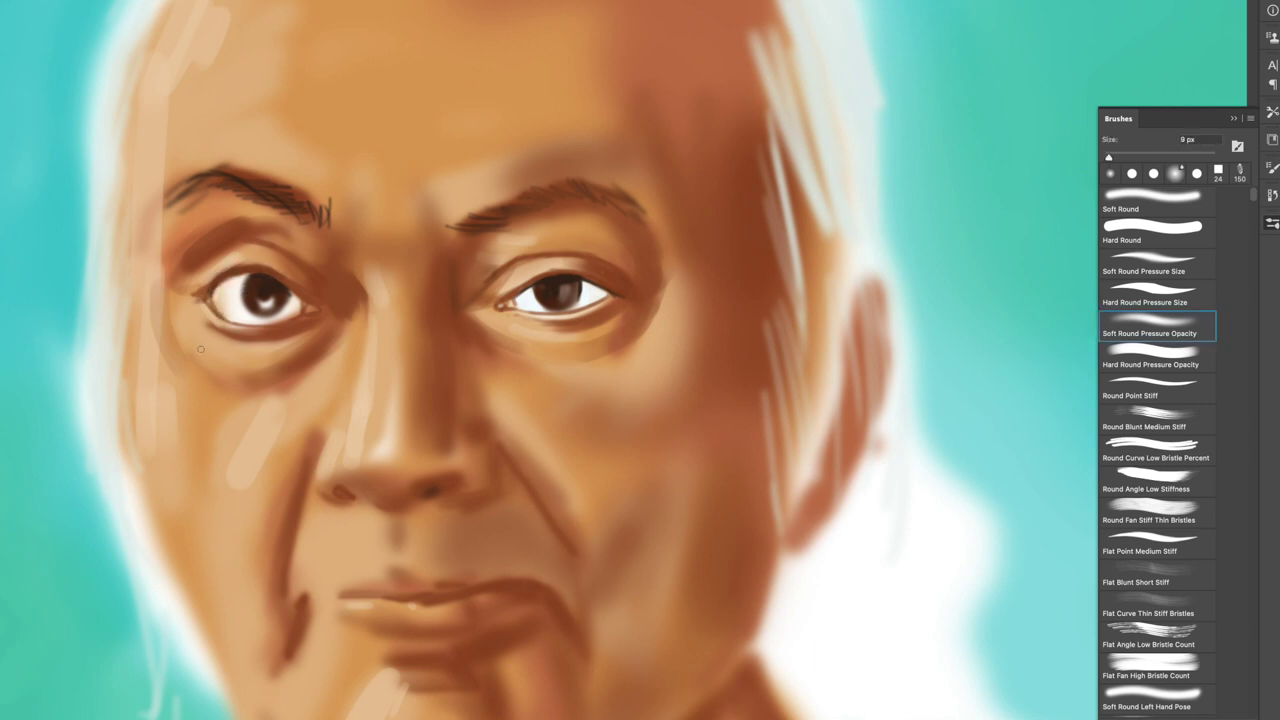
left_click_drag(241, 321, 306, 318)
key("bracketright")
key("bracketright")
key("bracketright")
key("bracketright")
key("bracketright")
key("bracketright")
key("bracketleft")
key("bracketleft")
key("bracketleft")
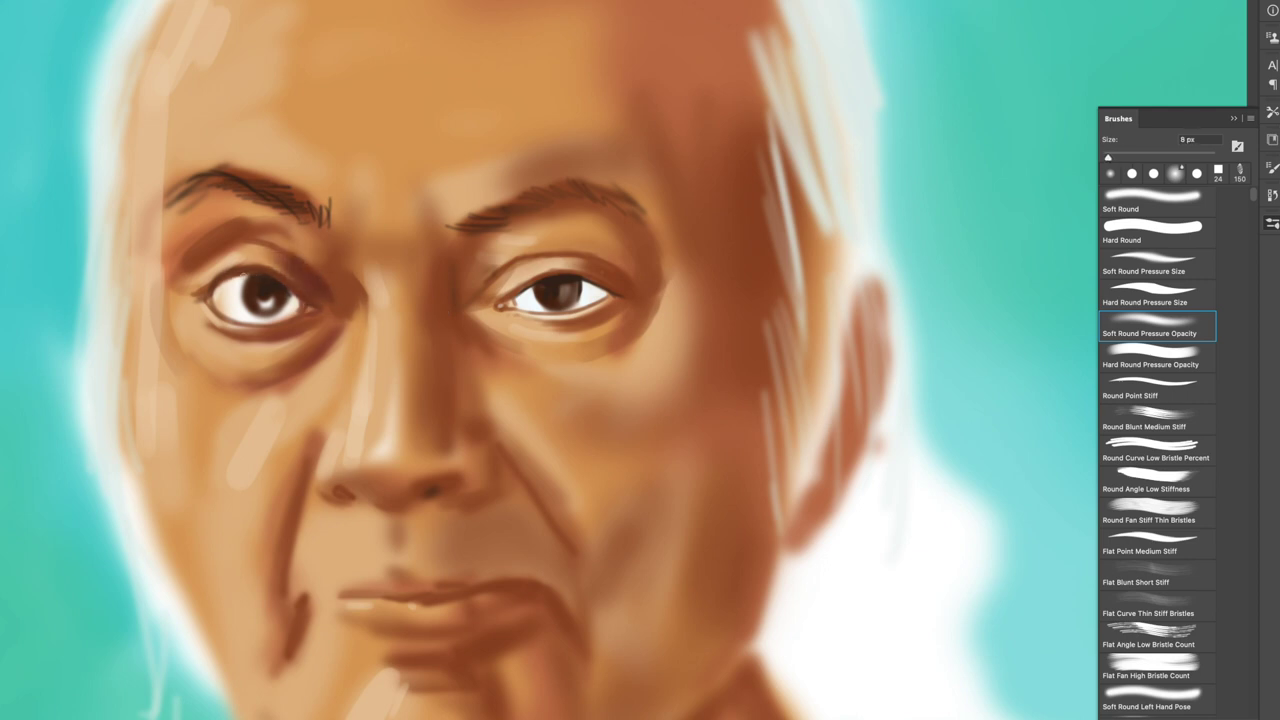
key("bracketright")
key("bracketright")
key("bracketright")
key("bracketright")
key("bracketright")
key("bracketleft")
key("bracketleft")
key("bracketleft")
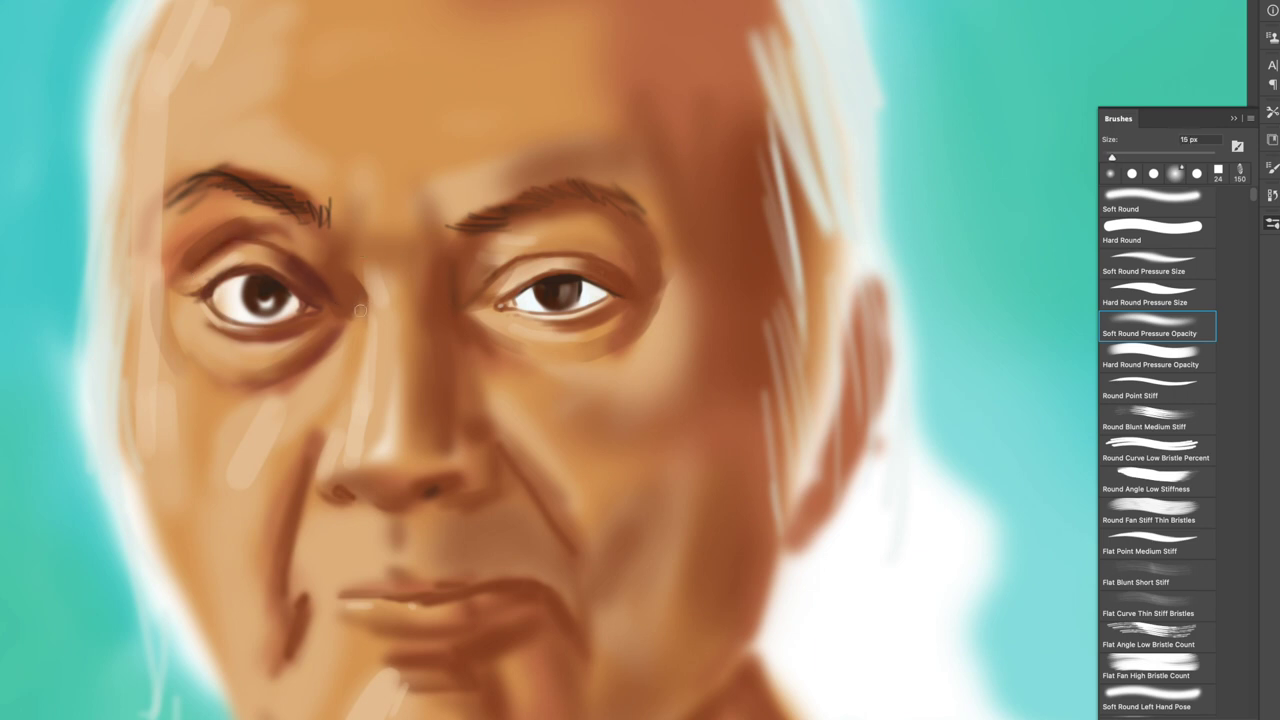
key("bracketleft")
key("bracketright")
key("bracketright")
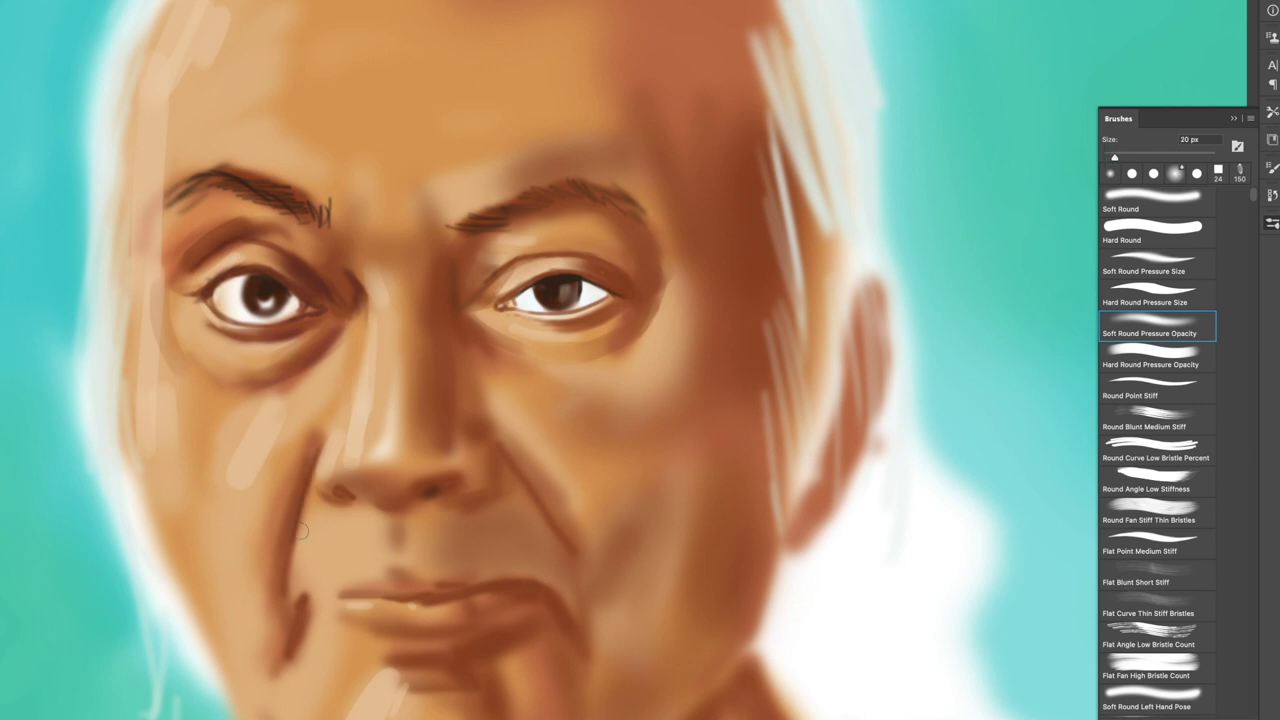
key("bracketright")
left_click_drag(498, 441, 572, 560)
mouse_move(499, 463)
left_mouse_down()
mouse_move(497, 489)
mouse_move(419, 502)
left_mouse_up()
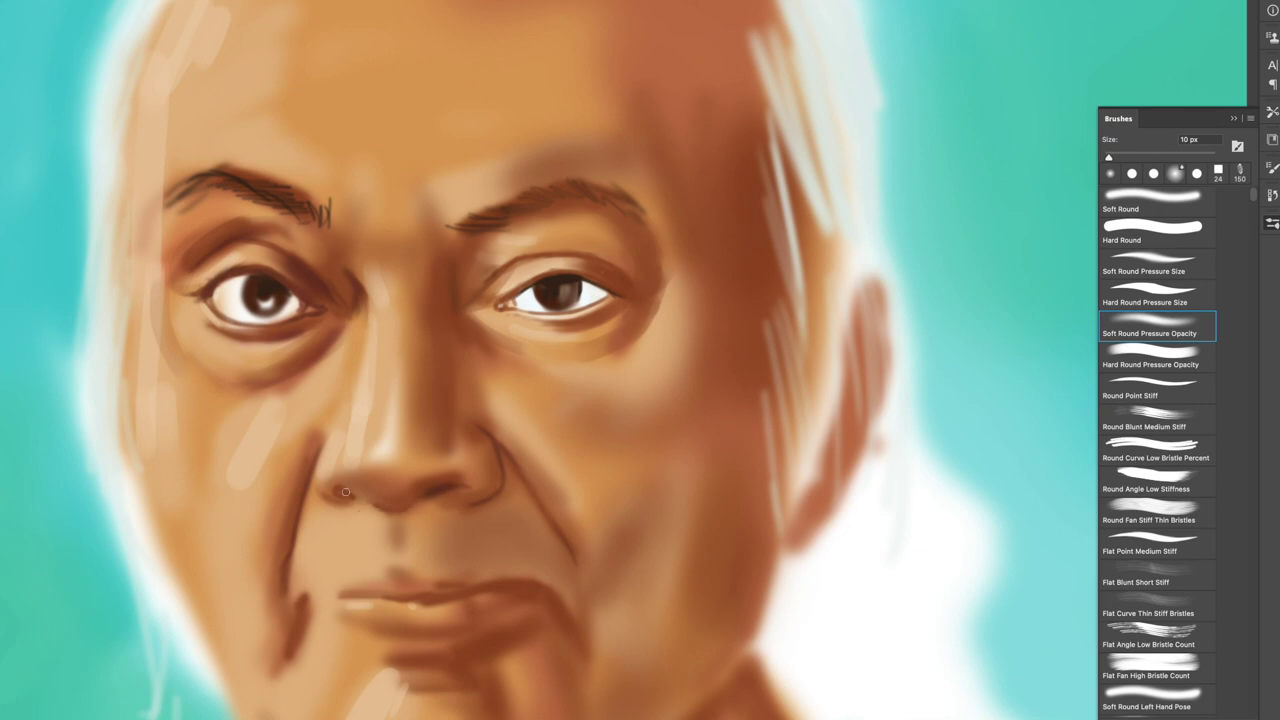
left_click_drag(344, 497, 318, 488)
Darken the right nostril edge, the right eye's inner corner and the eyebrow's inner end
key("bracketright")
key("bracketright")
key("bracketright")
key("bracketleft")
mouse_move(501, 494)
left_mouse_down()
mouse_move(499, 467)
mouse_move(478, 484)
mouse_move(440, 440)
mouse_move(430, 400)
left_mouse_up()
key("bracketright")
key("bracketright")
key("bracketright")
key("bracketleft")
key("bracketleft")
key("bracketleft")
left_click_drag(452, 247, 490, 285)
left_click_drag(495, 228, 457, 290)
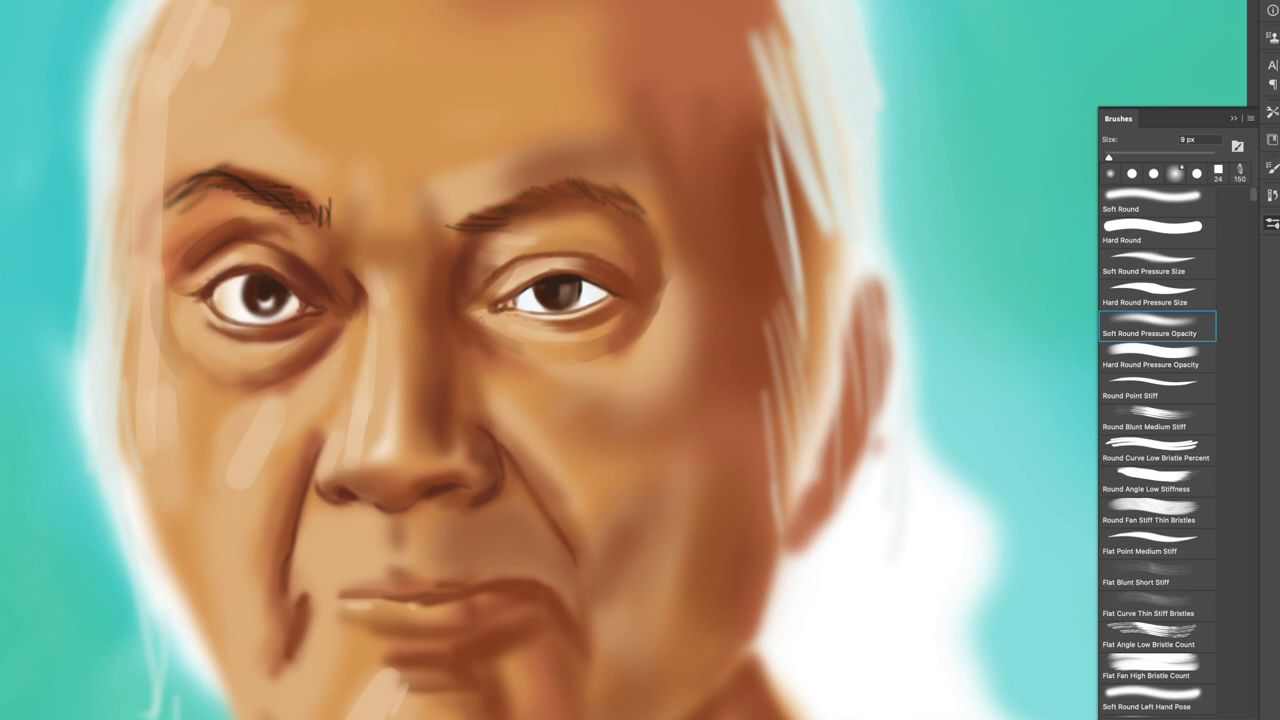
Darken the right eye's outer corner and thicken the right eyebrow
key("bracketright")
key("bracketright")
mouse_move(610, 266)
left_mouse_down()
mouse_move(645, 295)
mouse_move(655, 285)
left_mouse_up()
key("bracketleft")
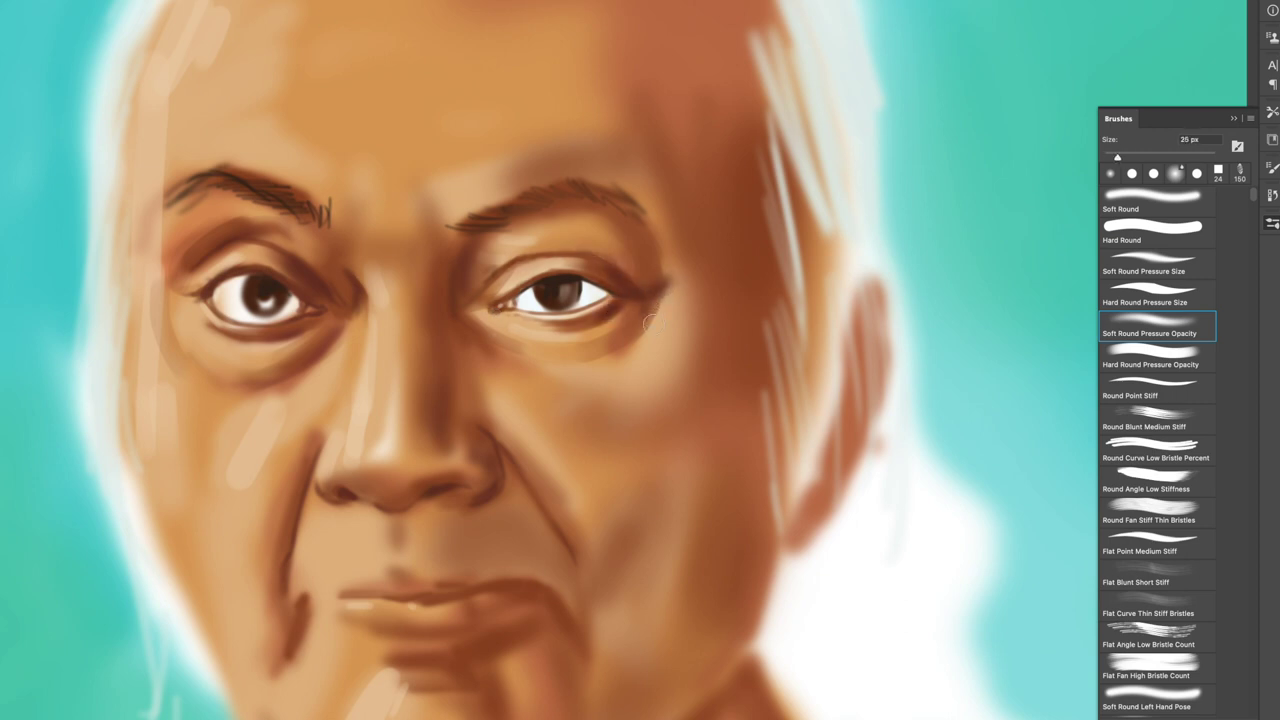
key("bracketright")
key("bracketright")
left_click_drag(543, 205, 588, 208)
mouse_move(506, 220)
left_mouse_down()
mouse_move(604, 202)
mouse_move(646, 218)
mouse_move(448, 224)
left_mouse_up()
Paint a dark line along the lips and shade from the mouth corner down to the chin
key("bracketleft")
key("bracketleft")
key("bracketleft")
key("bracketright")
key("bracketright")
left_click_drag(332, 595, 552, 588)
left_click_drag(310, 604, 276, 672)
key("bracketright")
key("bracketright")
left_click_drag(294, 556, 276, 620)
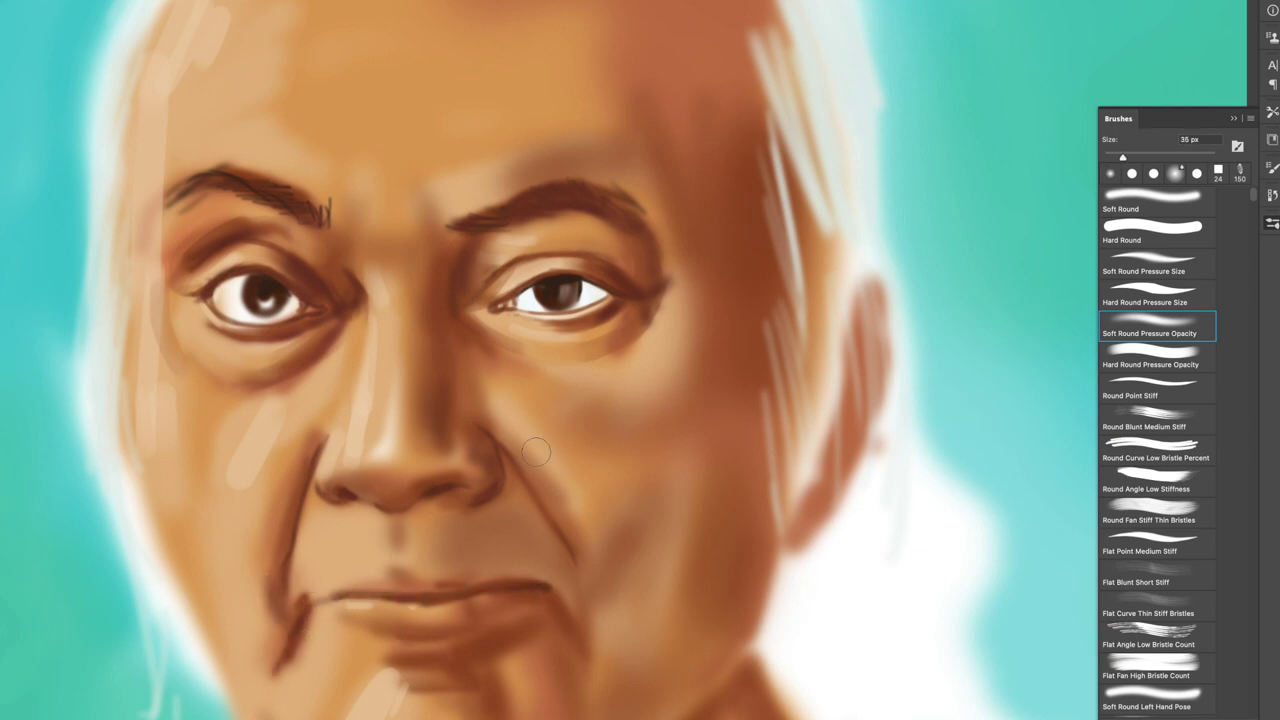
Tint the lower lip warm orange-red and warm the cheek beside the nose with orange
left_click_drag(383, 612, 508, 598)
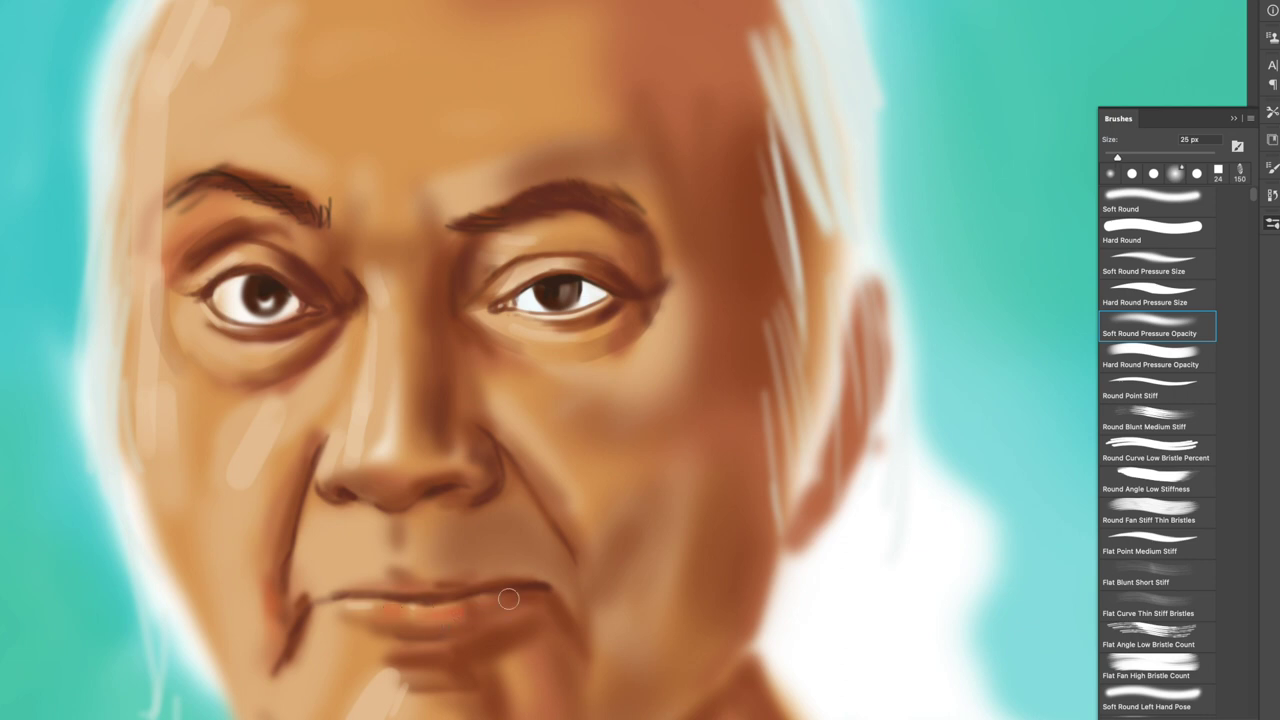
key("bracketright")
key("bracketright")
key("bracketright")
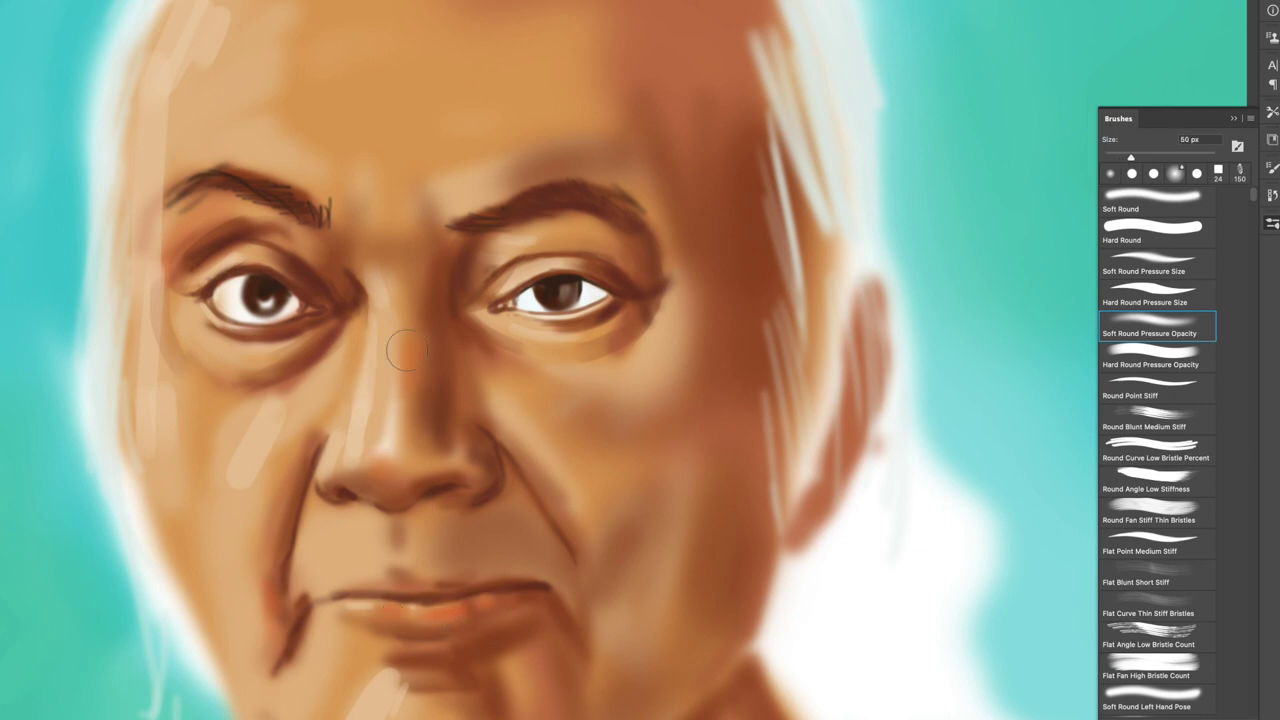
key("bracketright")
key("bracketright")
key("bracketright")
left_click_drag(519, 406, 597, 399)
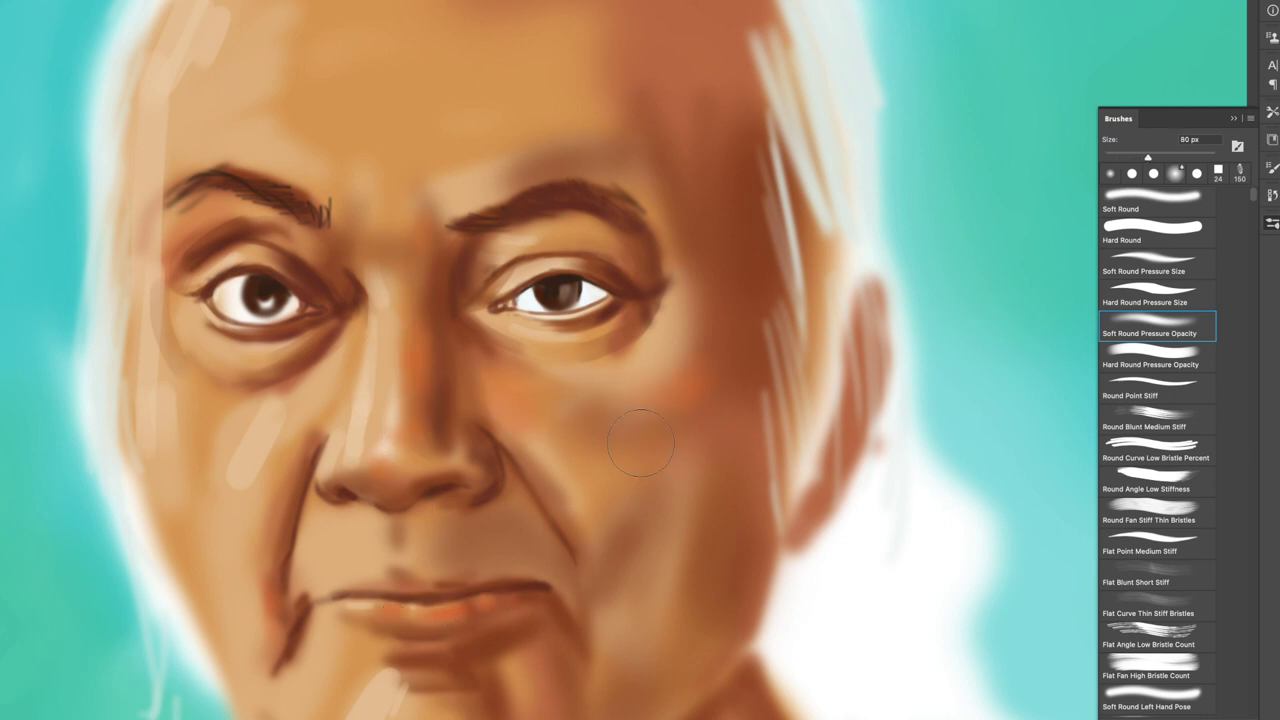
key("ctrl+minus")
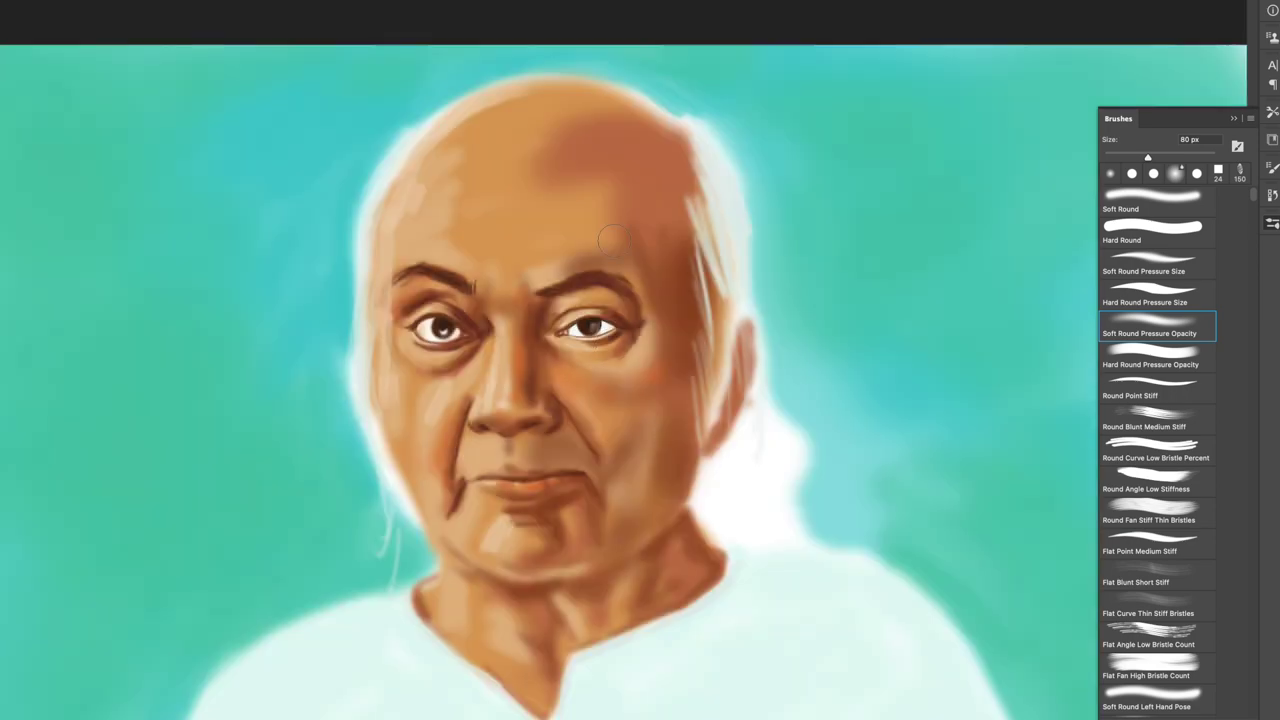
key("ctrl+plus")
Darken the right iris and start painting both eyes a light blue
key("bracketleft")
key("bracketleft")
key("bracketleft")
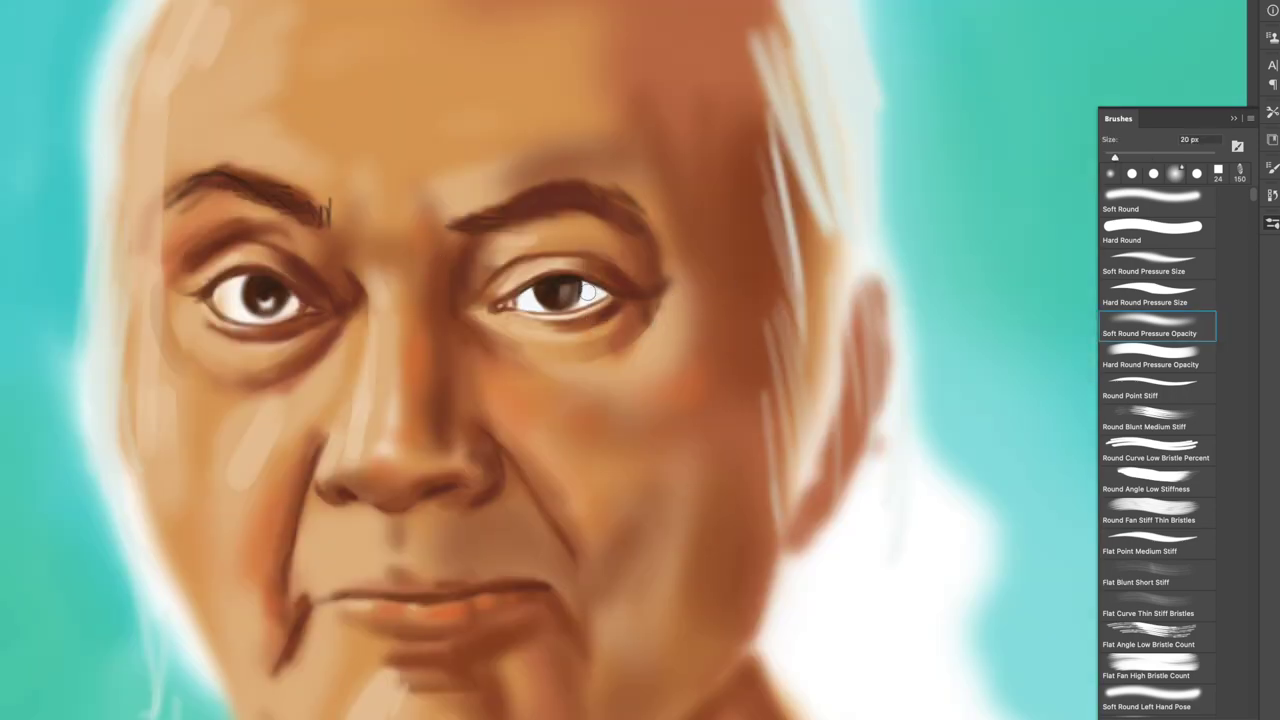
mouse_move(594, 296)
left_mouse_down()
mouse_move(524, 302)
mouse_move(590, 290)
left_mouse_up()
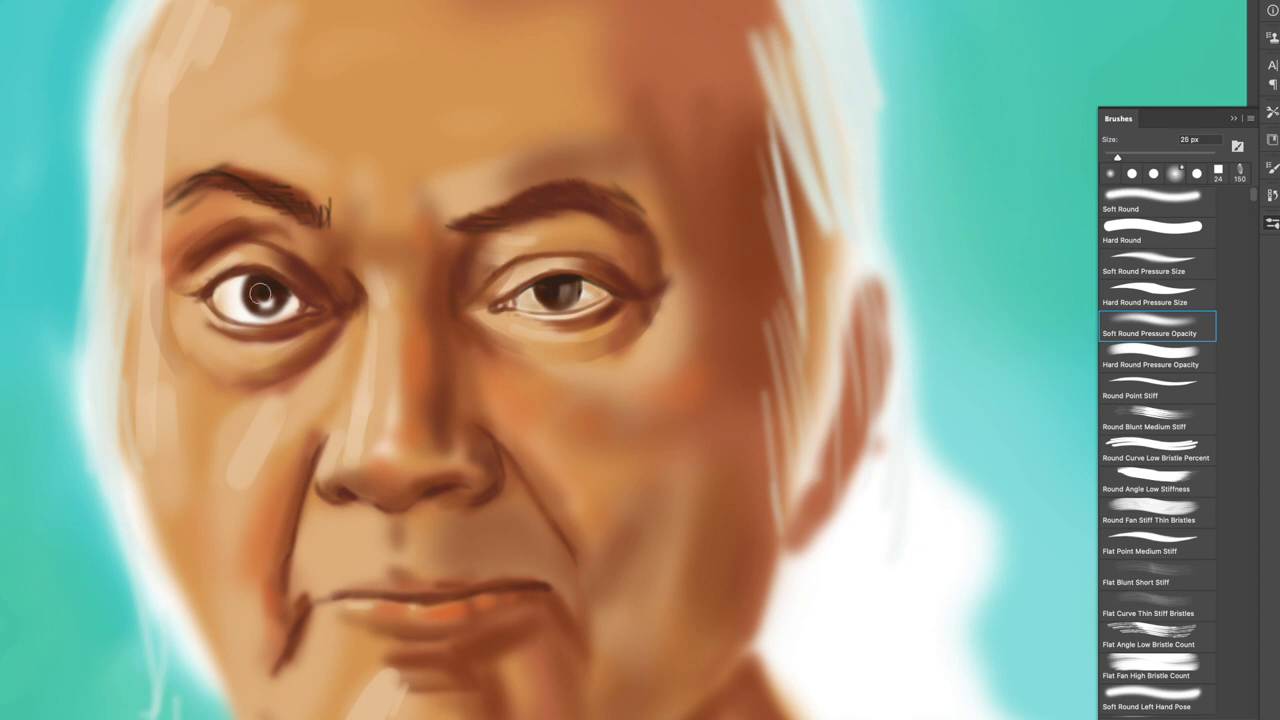
left_click_drag(250, 314, 228, 296)
key("bracketright")
left_click_drag(600, 300, 522, 298)
Finish painting the eyes blue and lighten the left eye's blue
mouse_move(228, 296)
left_mouse_down()
mouse_move(264, 316)
mouse_move(266, 302)
mouse_move(212, 282)
left_mouse_up()
key("bracketleft")
key("bracketleft")
left_click_drag(606, 288, 582, 290)
key("ctrl+0")
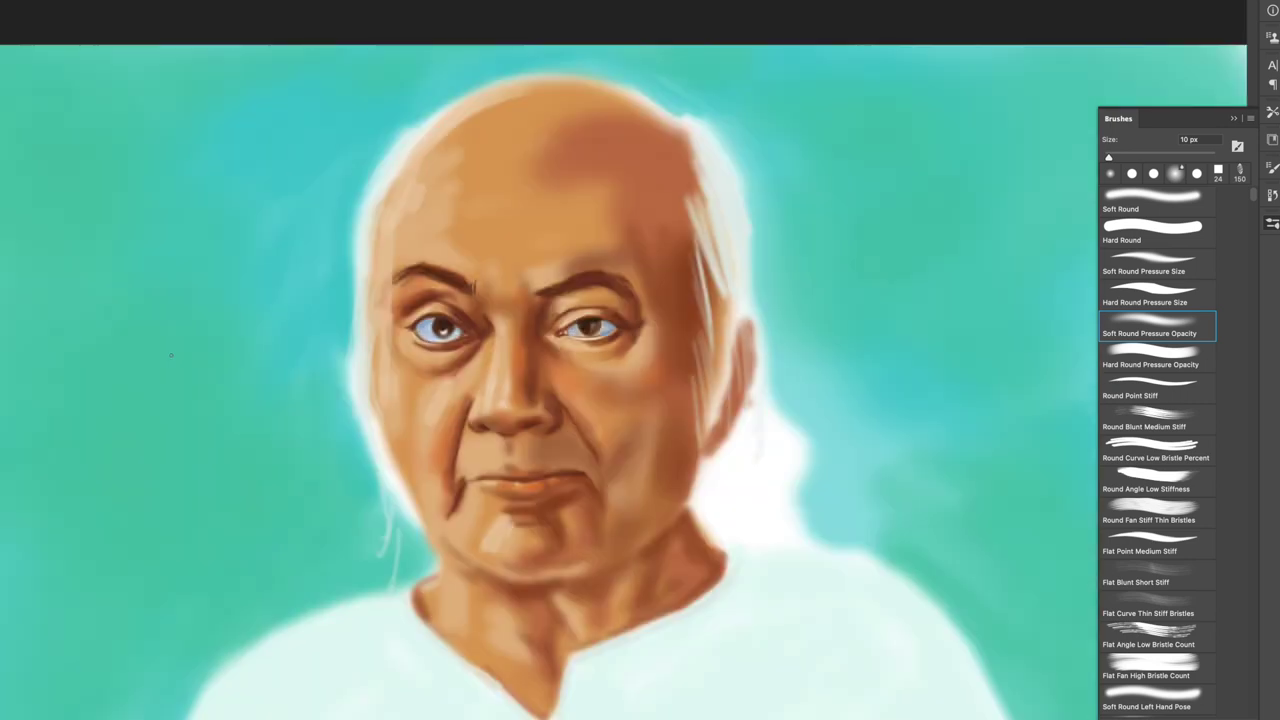
On a new layer, brighten the upper-right and upper-left forehead with soft light
key("ctrl+shift+n")
key("Return")
key("bracketright")
key("bracketright")
key("bracketright")
key("bracketleft")
key("bracketleft")
key("bracketright")
key("bracketright")
key("bracketright")
mouse_move(592, 112)
left_mouse_down()
mouse_move(676, 136)
mouse_move(662, 133)
left_mouse_up()
key("bracketleft")
key("bracketleft")
key("bracketleft")
mouse_move(428, 172)
left_mouse_down()
mouse_move(402, 217)
mouse_move(412, 262)
left_mouse_up()
Highlight the left side and bridge of the nose, the left temple and cheek edge
key("bracketleft")
key("bracketleft")
key("bracketleft")
left_click_drag(494, 391, 462, 372)
key("bracketleft")
key("bracketleft")
key("bracketright")
key("bracketright")
key("bracketright")
key("bracketright")
left_click_drag(391, 306, 390, 230)
mouse_move(384, 330)
left_mouse_down()
mouse_move(382, 405)
mouse_move(384, 381)
left_mouse_up()
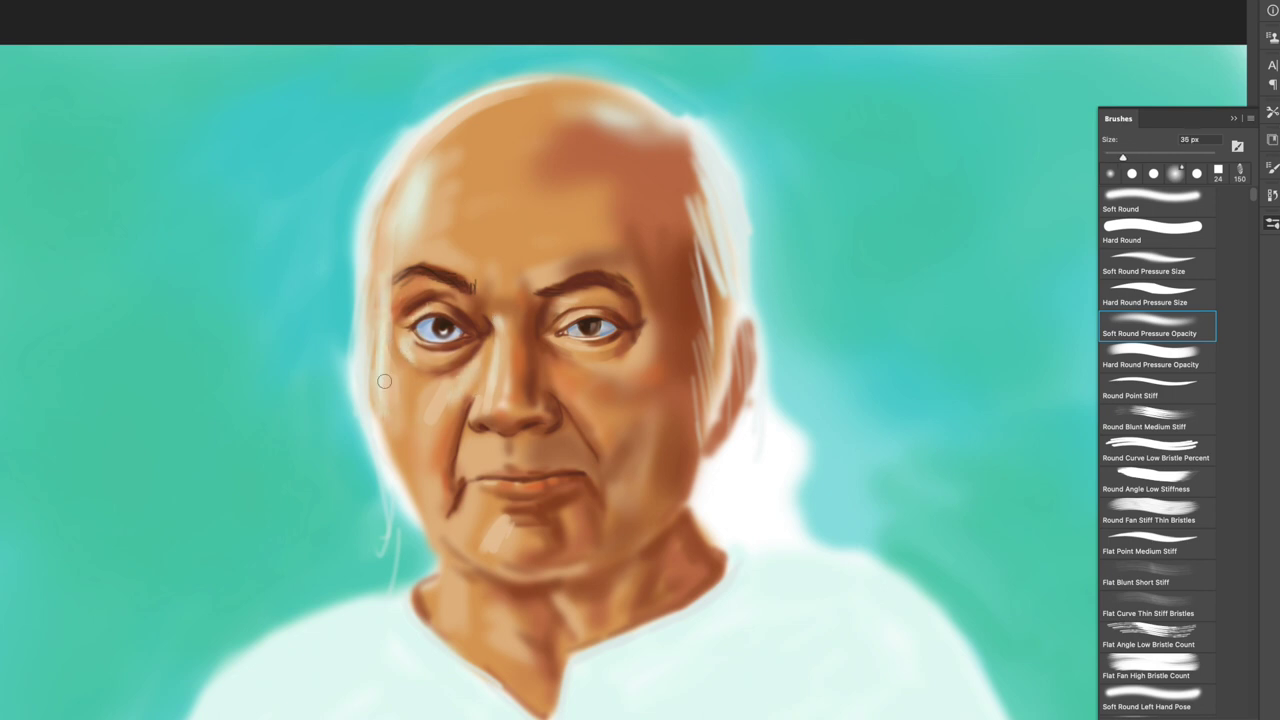
key("bracketleft")
mouse_move(494, 373)
left_mouse_down()
mouse_move(468, 397)
mouse_move(460, 380)
mouse_move(466, 395)
left_mouse_up()
Add light horizontal strokes on the forehead and a highlight along the lower jaw and chin
key("bracketleft")
key("bracketleft")
key("bracketleft")
key("bracketleft")
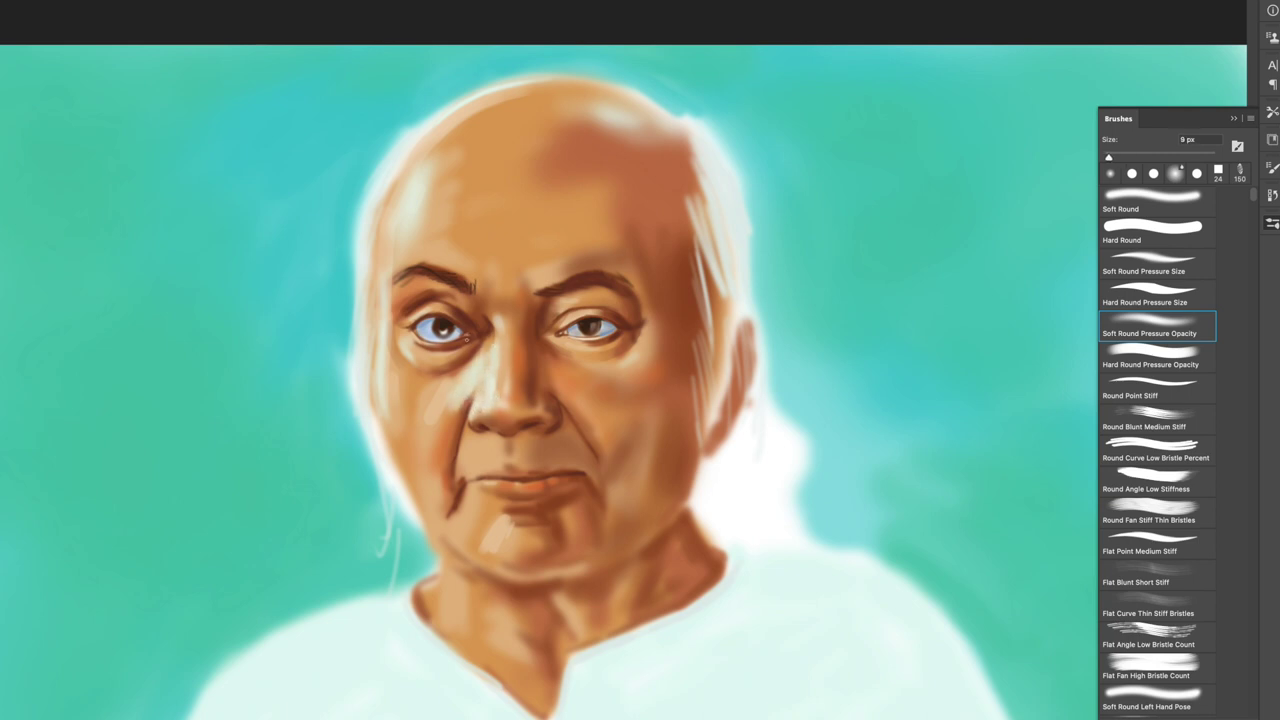
key("bracketright")
mouse_move(490, 214)
left_mouse_down()
mouse_move(432, 212)
mouse_move(424, 232)
mouse_move(425, 161)
left_mouse_up()
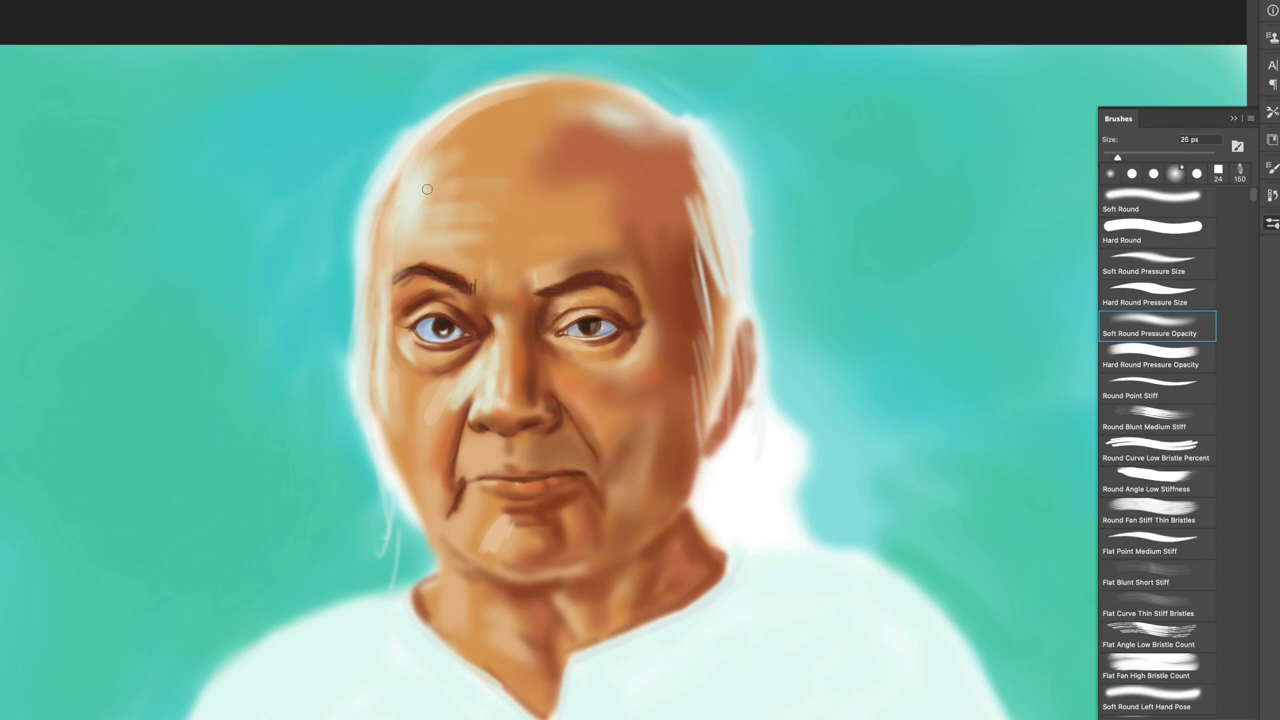
left_click_drag(493, 574, 591, 566)
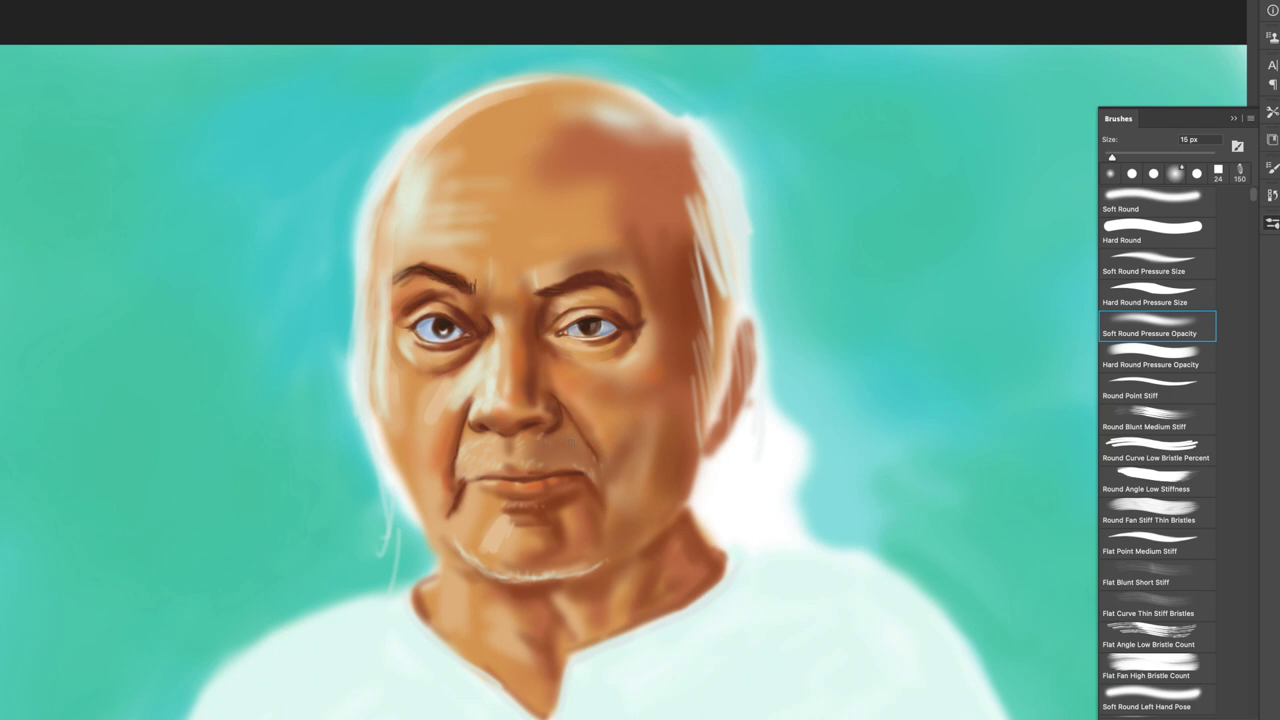
Paint short light stubble strokes on the chin and left jaw edge with a small brush
left_click_drag(428, 533, 456, 564)
left_click_drag(408, 497, 405, 498)
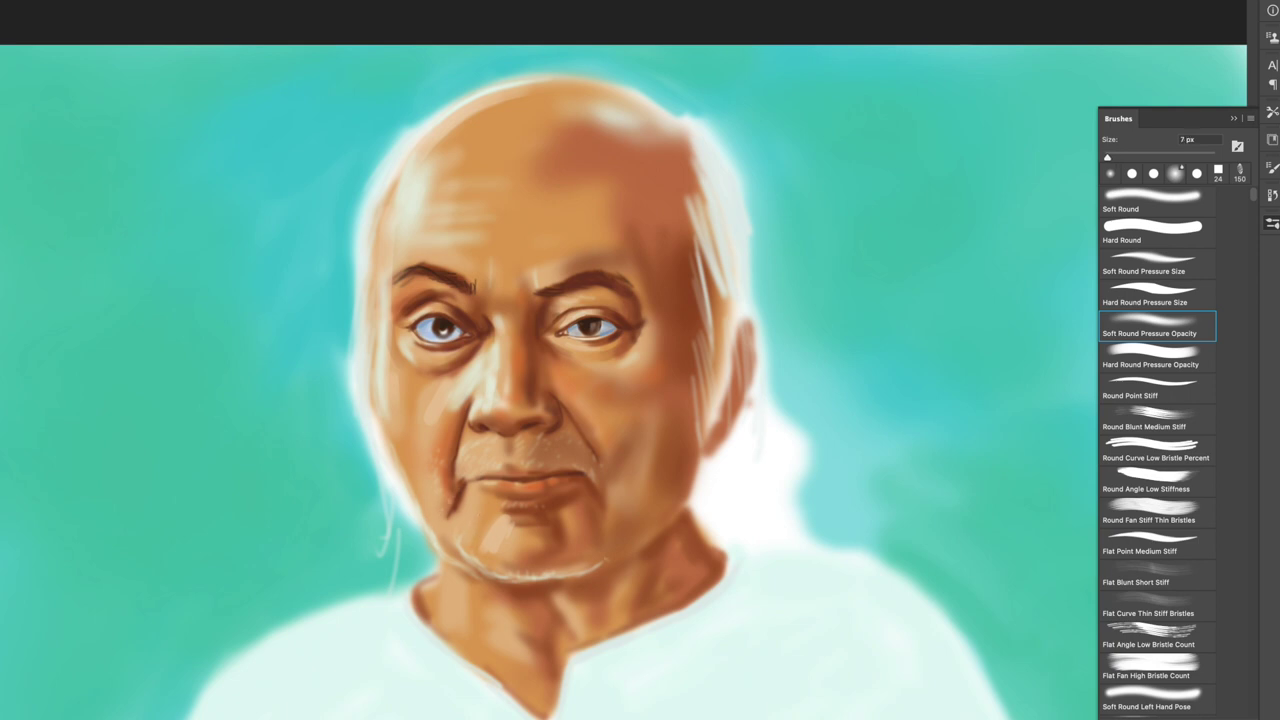
key("bracketright")
key("bracketright")
key("bracketright")
key("bracketleft")
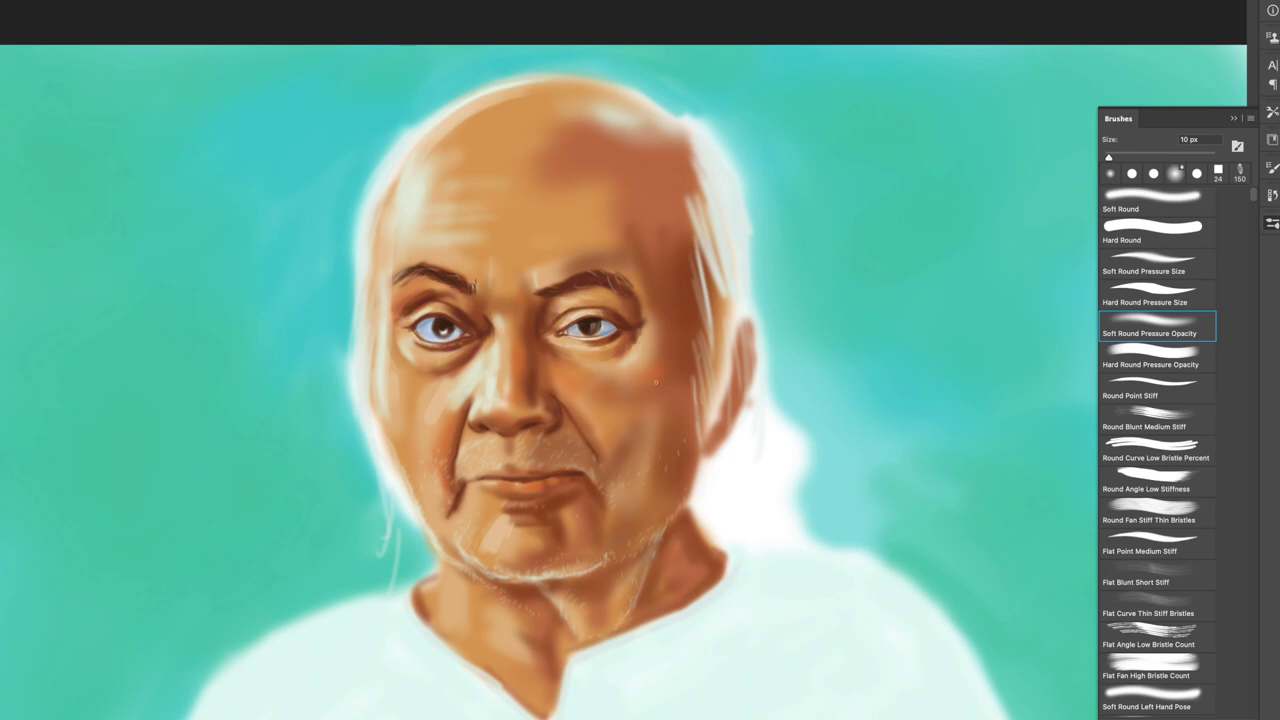
key("bracketright")
key("bracketleft")
key("bracketright")
key("bracketright")
key("bracketright")
key("bracketright")
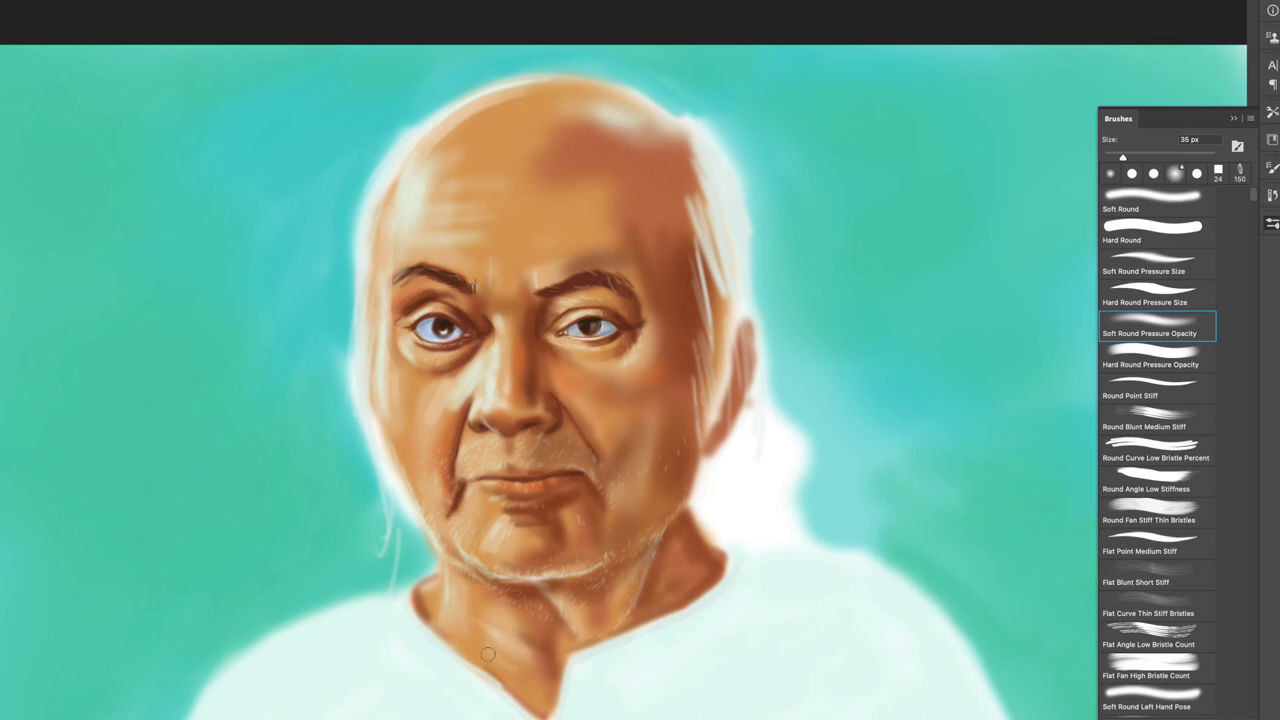
Paint thin white hair strands on the left side of the head
key("bracketleft")
key("bracketleft")
key("bracketleft")
key("bracketleft")
key("bracketleft")
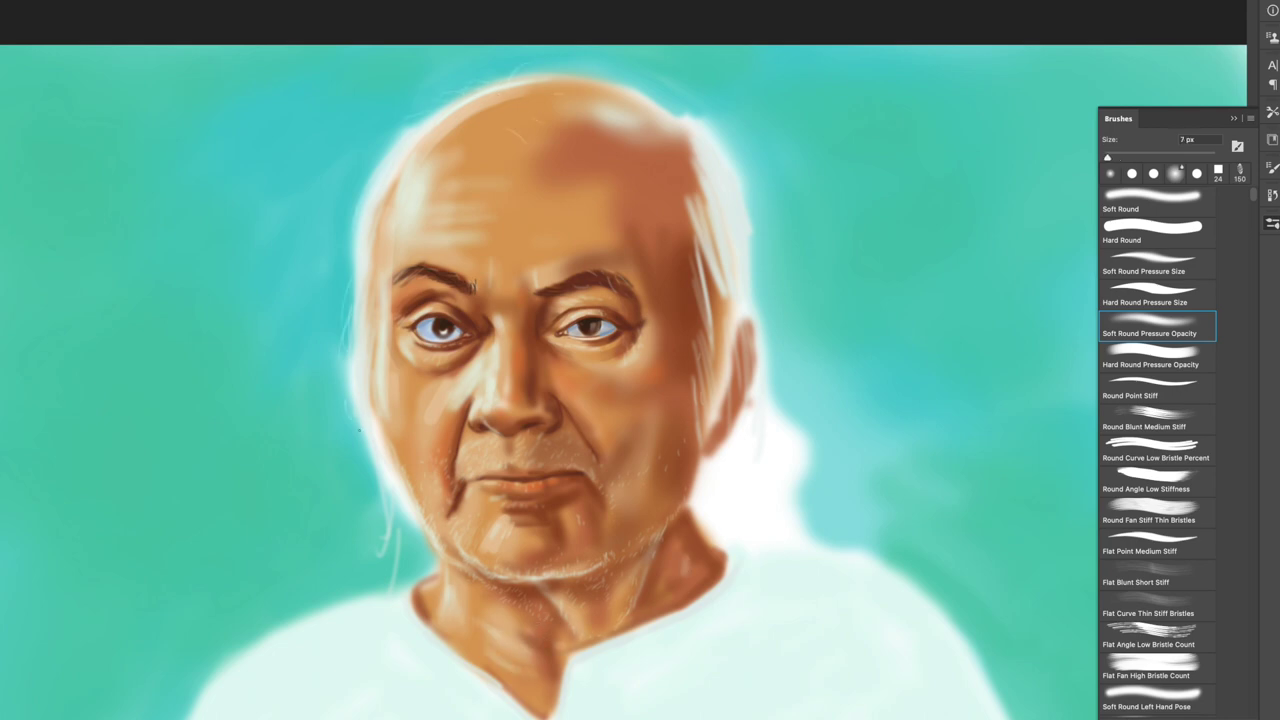
key("bracketright")
mouse_move(398, 515)
left_mouse_down()
mouse_move(385, 565)
mouse_move(420, 564)
mouse_move(393, 530)
mouse_move(374, 550)
left_mouse_up()
left_click_drag(372, 406, 373, 355)
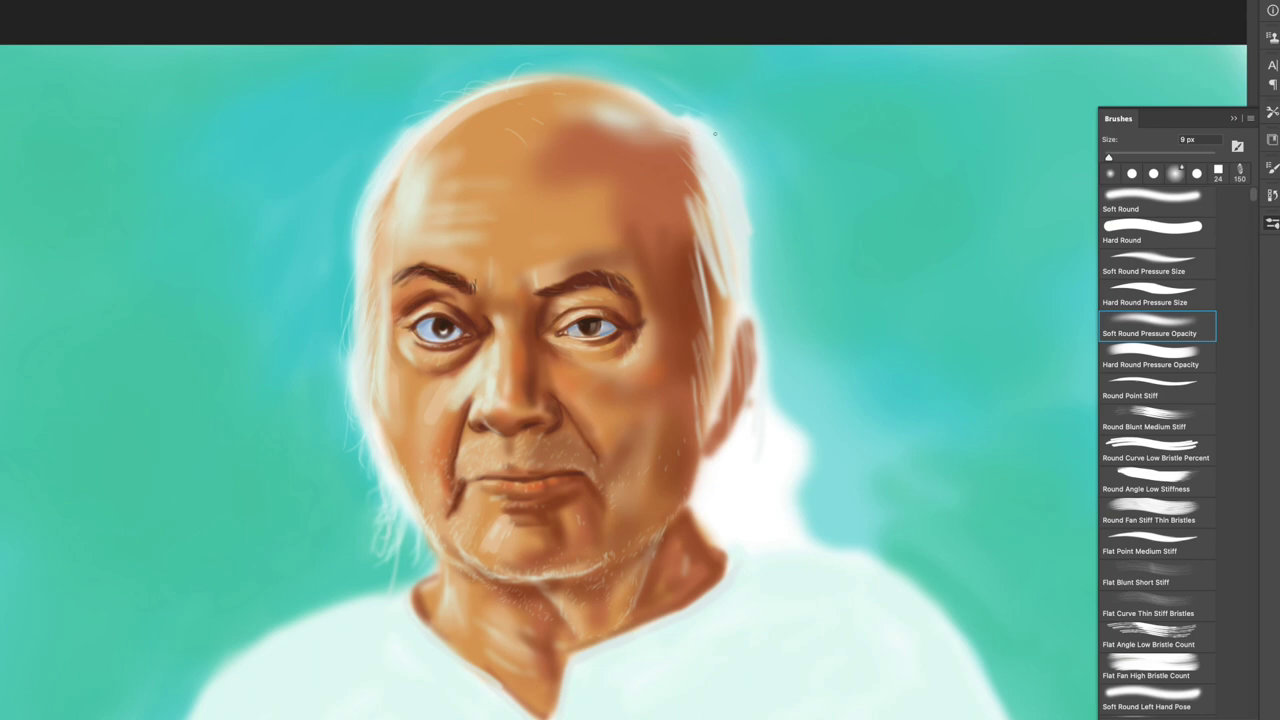
Add bright hair strands along the right side, then pick a hard pressure-opacity brush on a new layer
mouse_move(686, 150)
left_mouse_down()
mouse_move(700, 190)
mouse_move(688, 224)
mouse_move(716, 312)
left_mouse_up()
key("bracketright")
left_click_drag(684, 228, 712, 300)
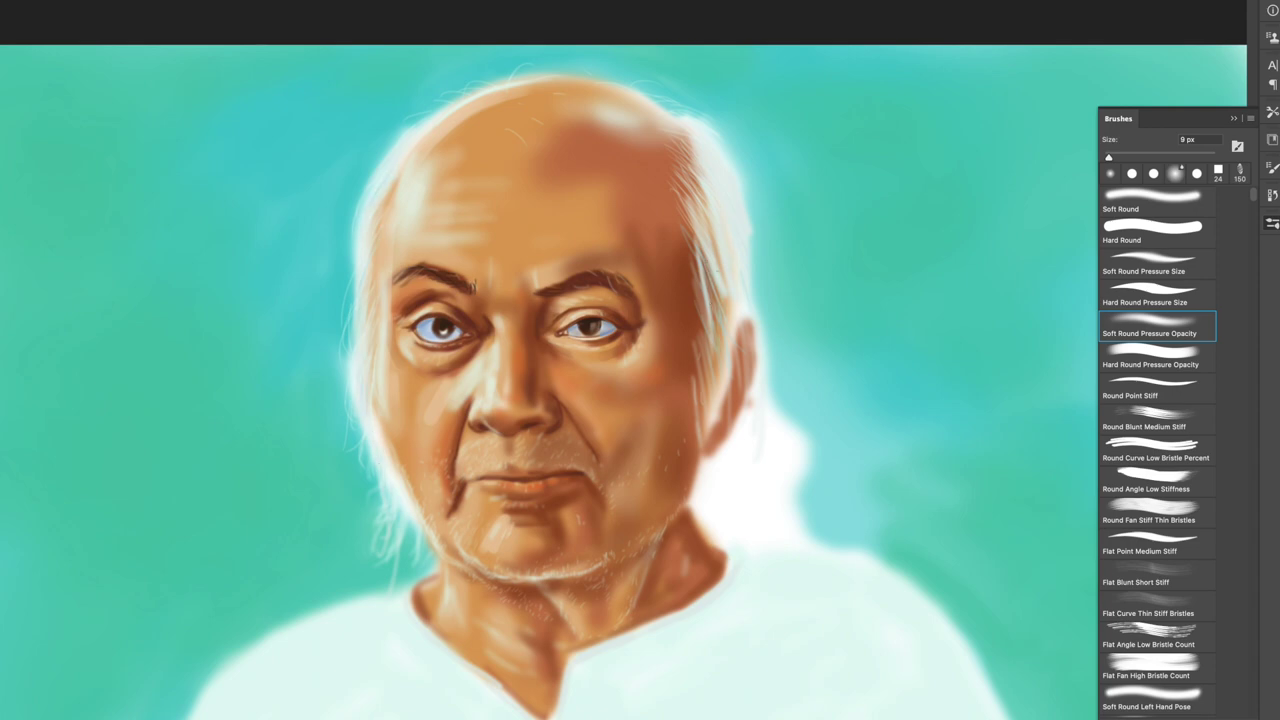
mouse_move(690, 256)
left_mouse_down()
mouse_move(716, 330)
mouse_move(698, 342)
left_mouse_up()
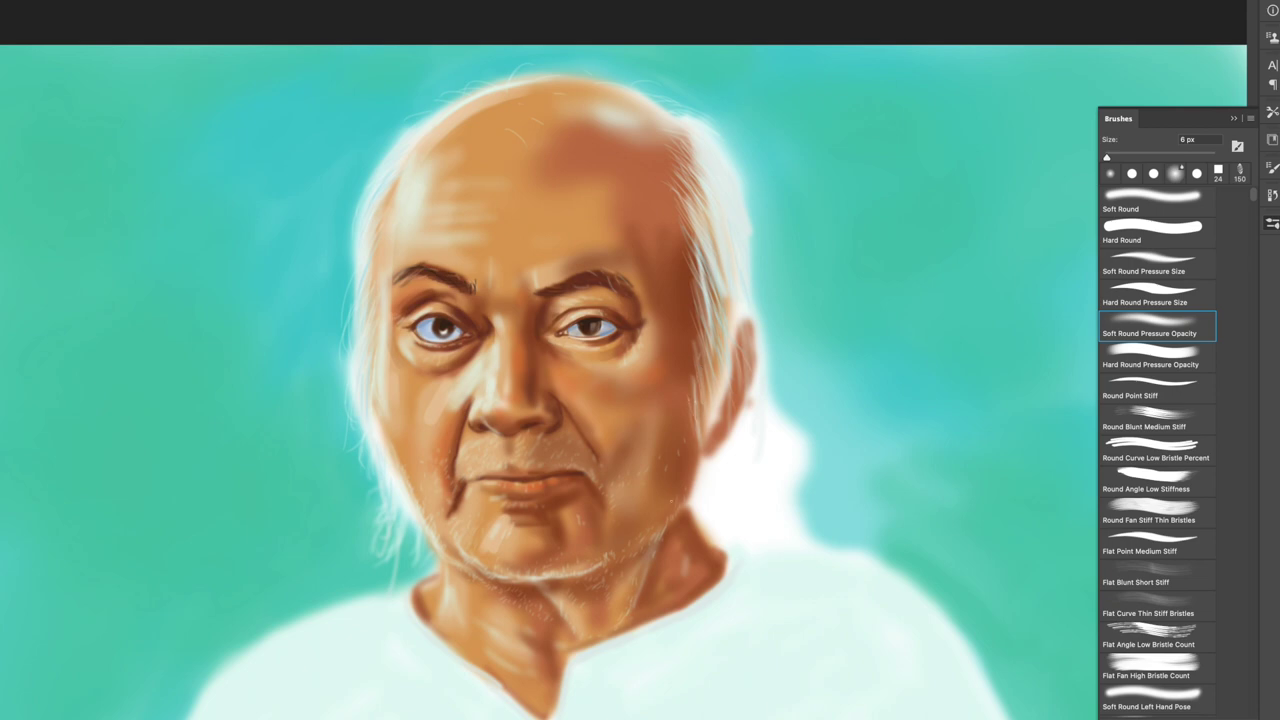
key("bracketright")
key("bracketright")
key("bracketright")
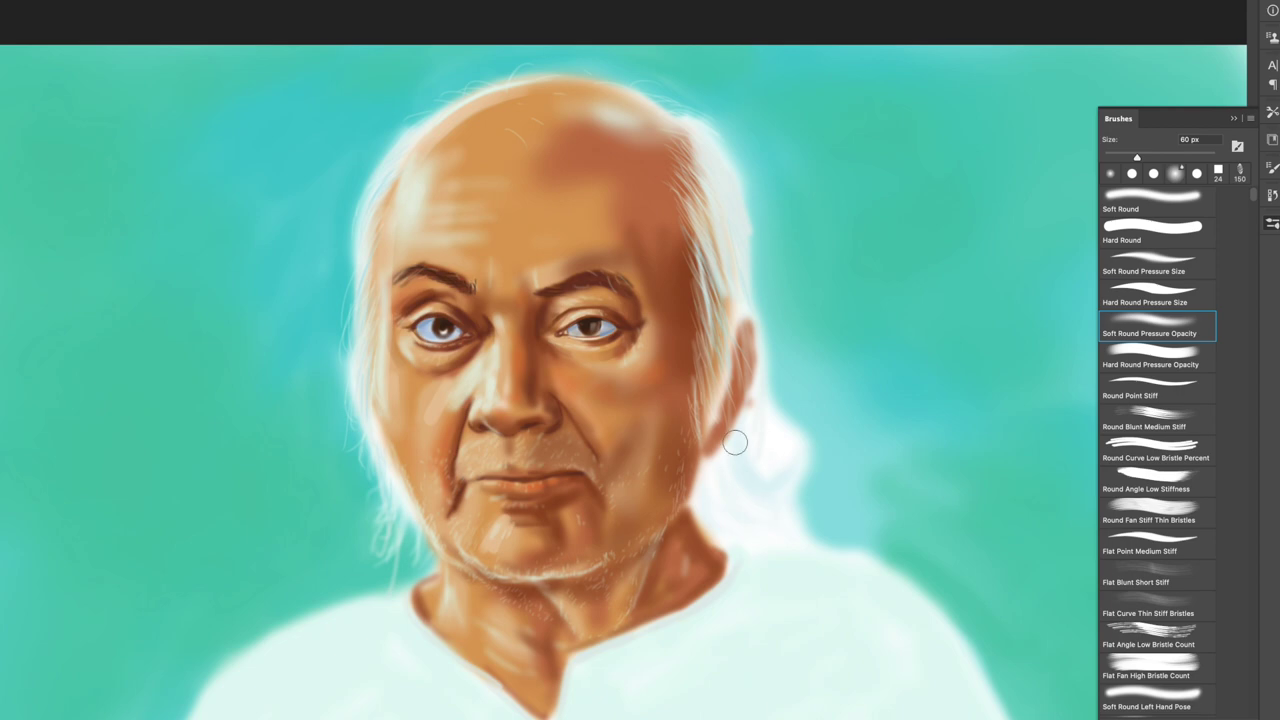
key("bracketleft")
key("bracketleft")
key("bracketleft")
left_click(1150, 360)
key("ctrl+shift+n")
Paint light strokes over both shoulders and the left collar and neck edge at 15–45 px
key("Return")
key("bracketleft")
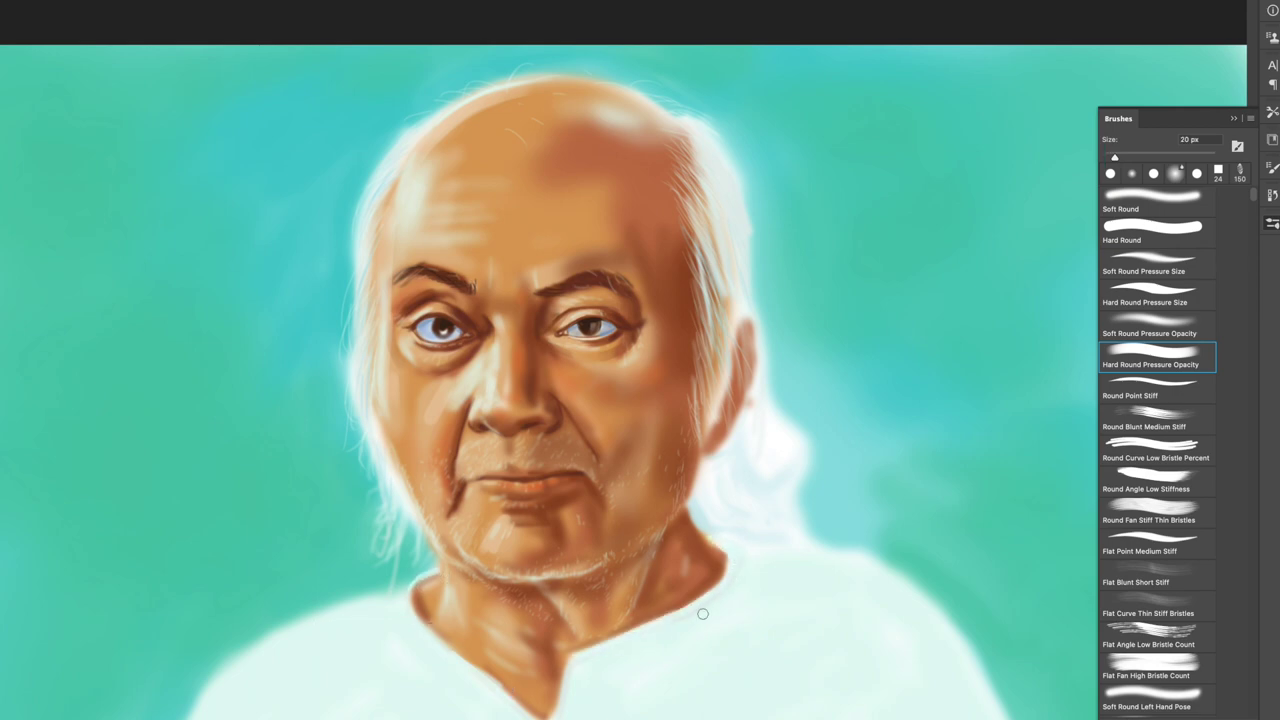
scroll(700, 608, "down", 2)
key("bracketright")
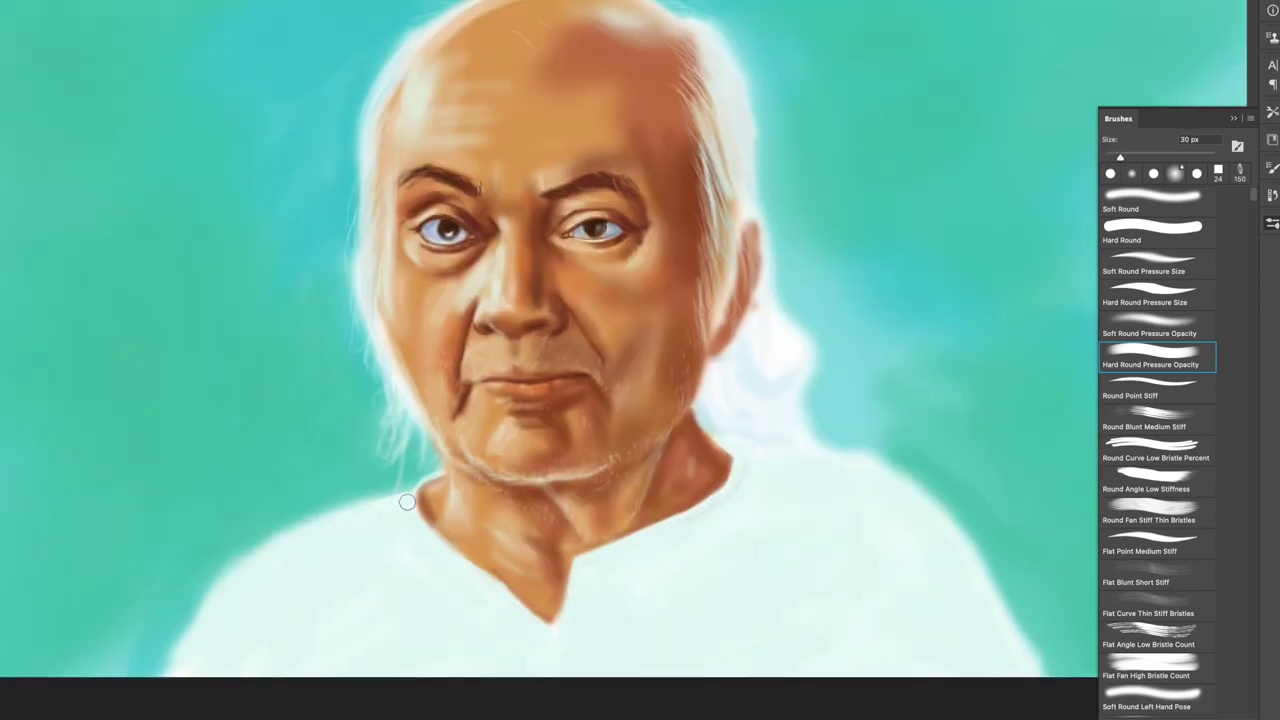
left_click_drag(391, 503, 240, 575)
key("bracketright")
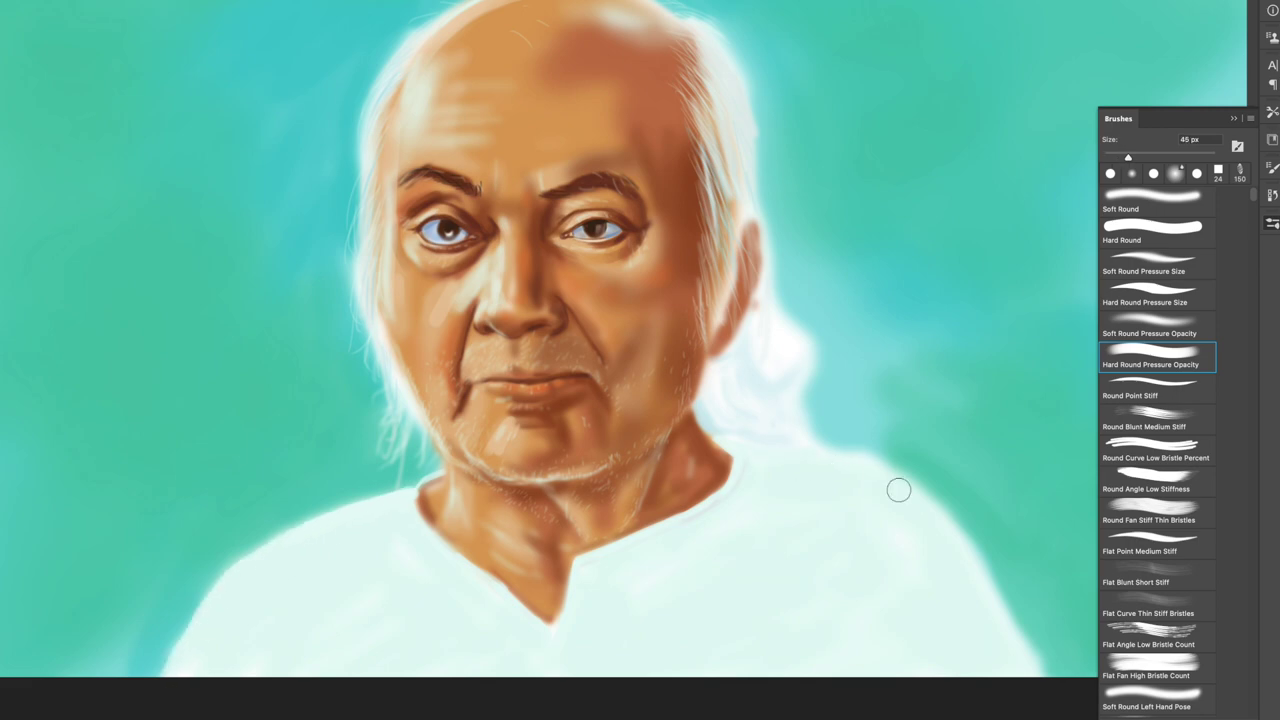
left_click_drag(897, 491, 1006, 617)
key("bracketleft")
key("bracketleft")
key("bracketleft")
mouse_move(421, 482)
left_mouse_down()
mouse_move(440, 545)
mouse_move(522, 604)
left_mouse_up()
key("bracketright")
key("bracketright")
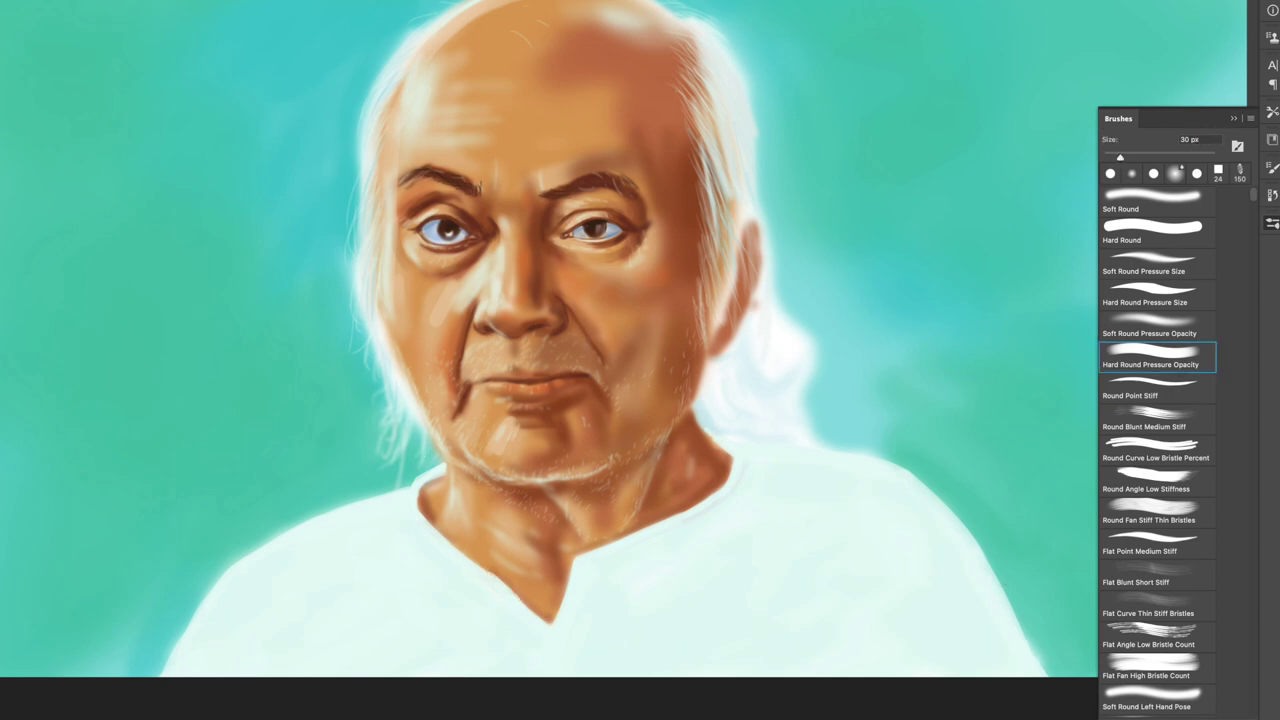
key("comma")
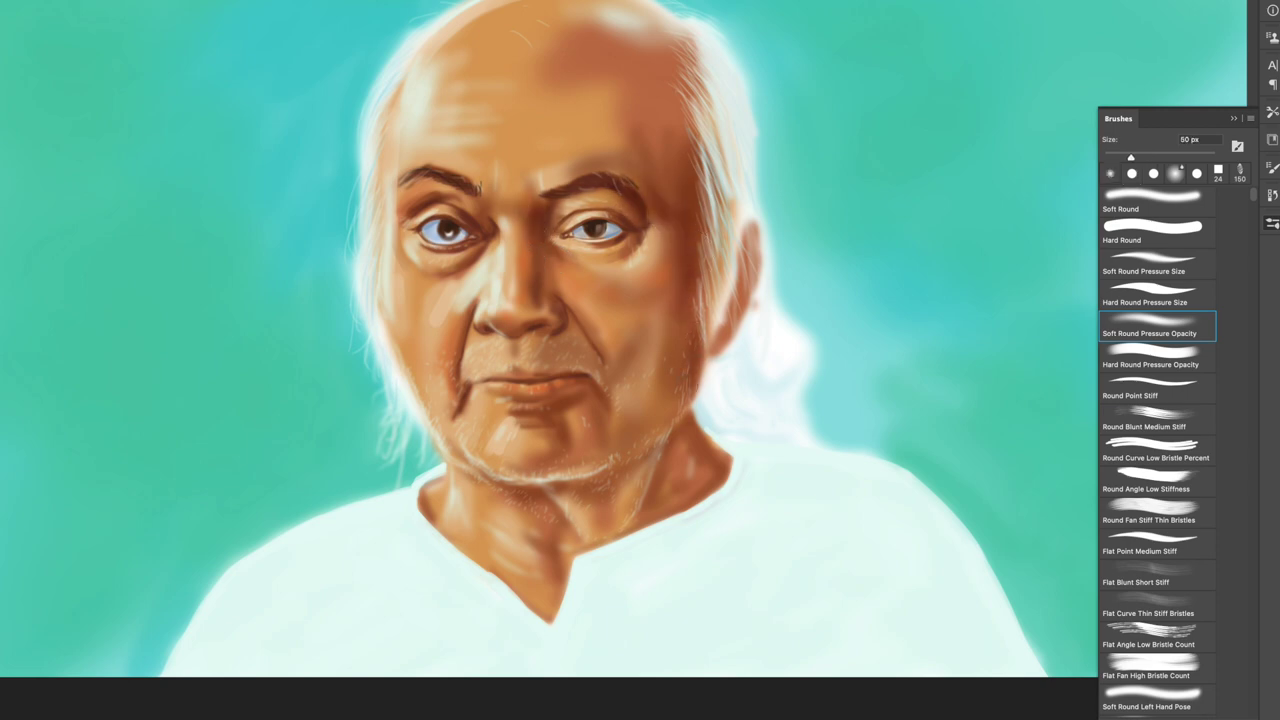
With a 60 px soft brush, paint a deeper shadow on the right side of the neck
key("bracketleft")
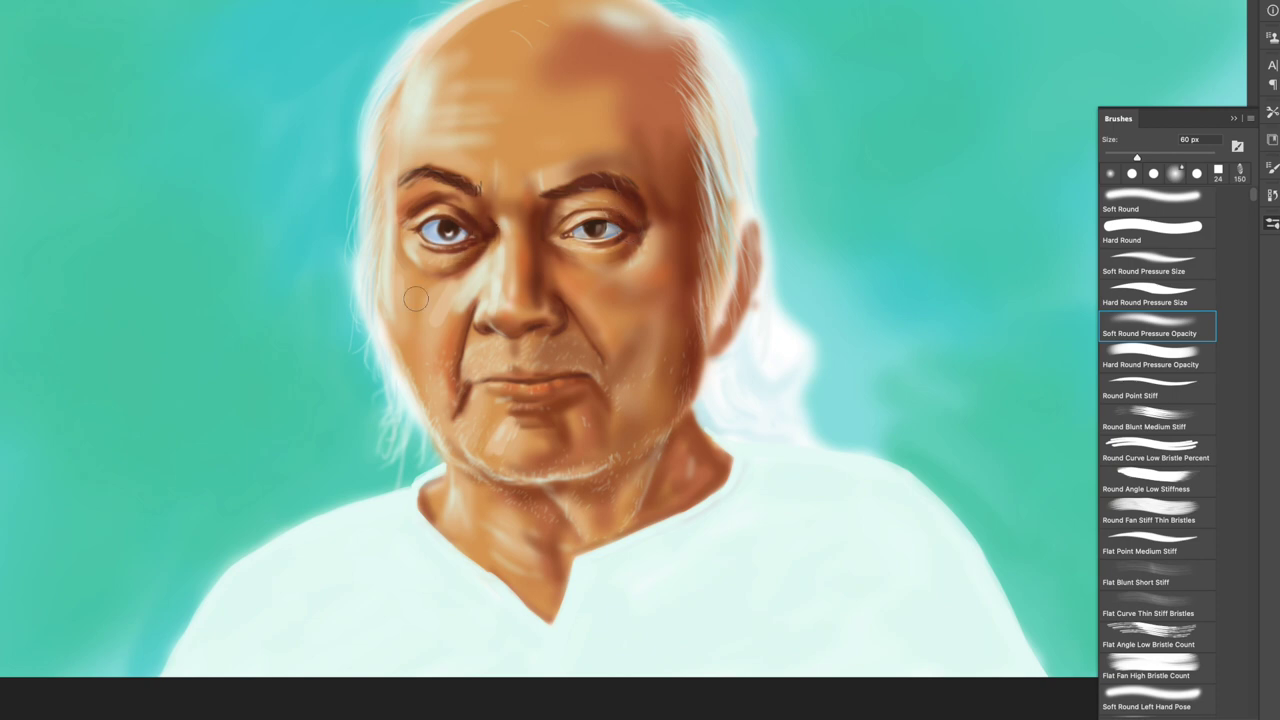
key("bracketleft")
key("bracketleft")
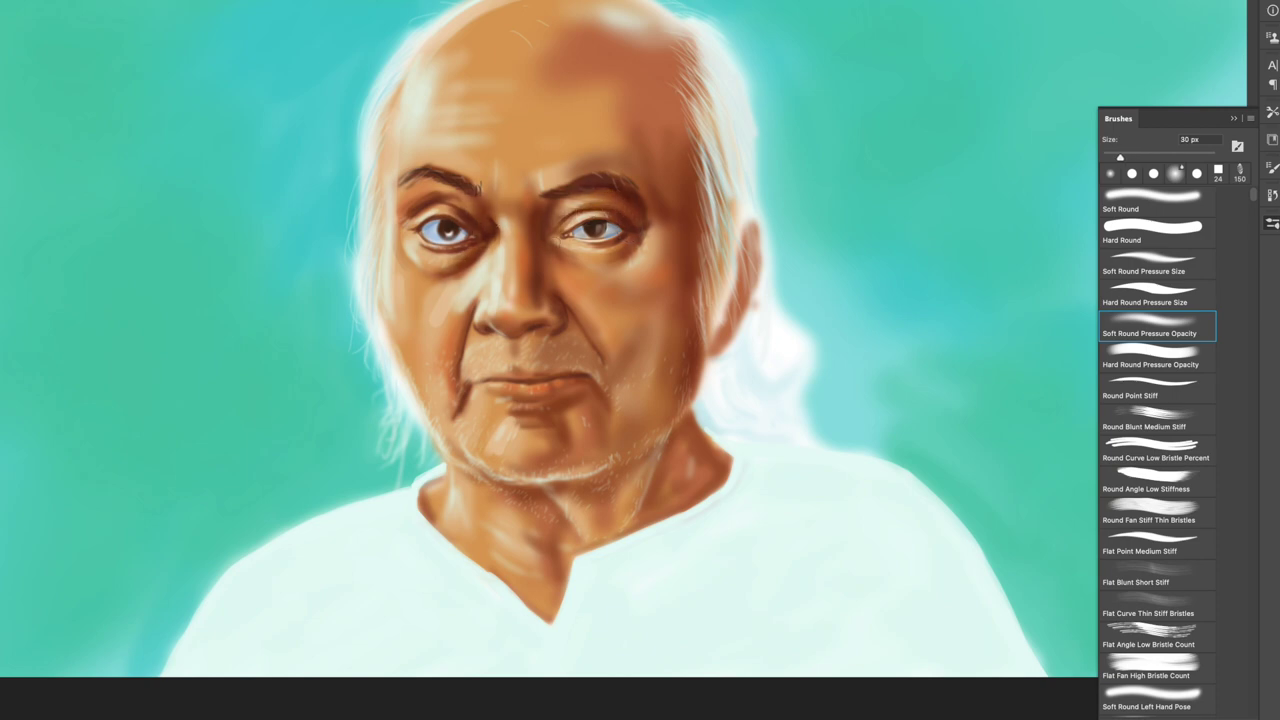
key("bracketright")
key("bracketright")
key("bracketright")
key("bracketleft")
key("bracketleft")
key("bracketleft")
key("bracketleft")
key("bracketleft")
key("bracketleft")
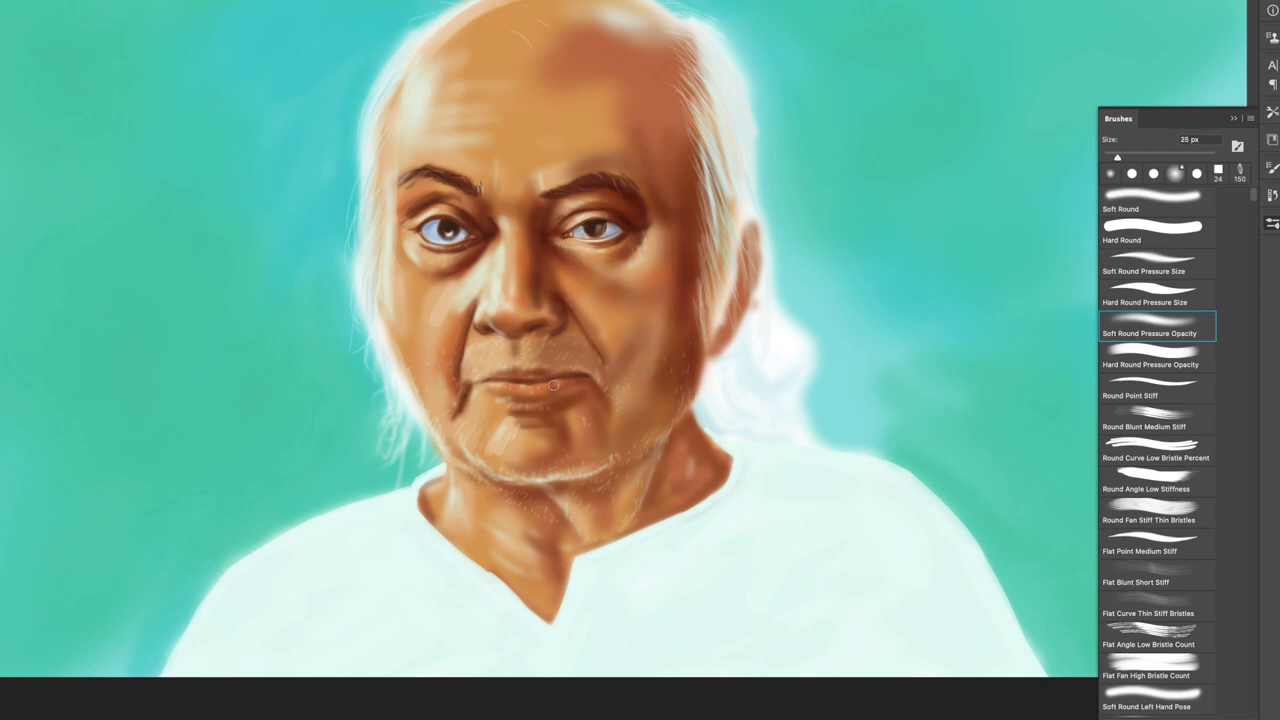
key("bracketright")
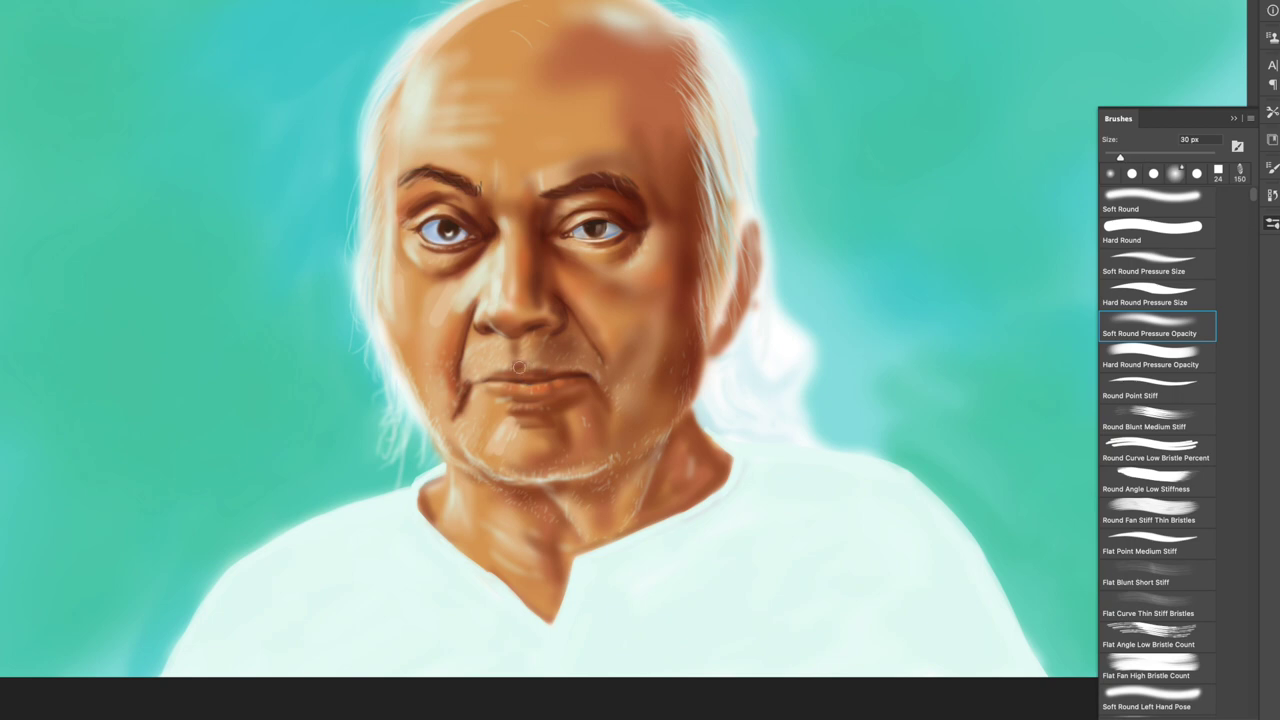
key("bracketright")
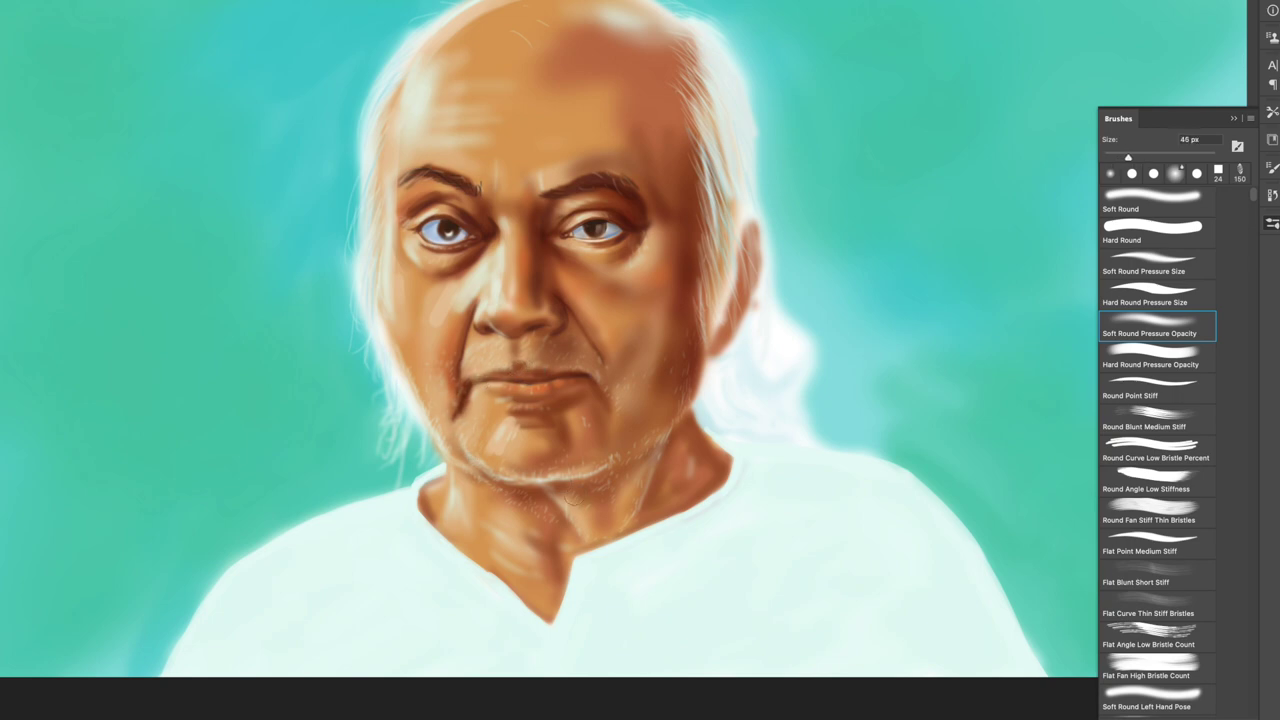
key("bracketleft")
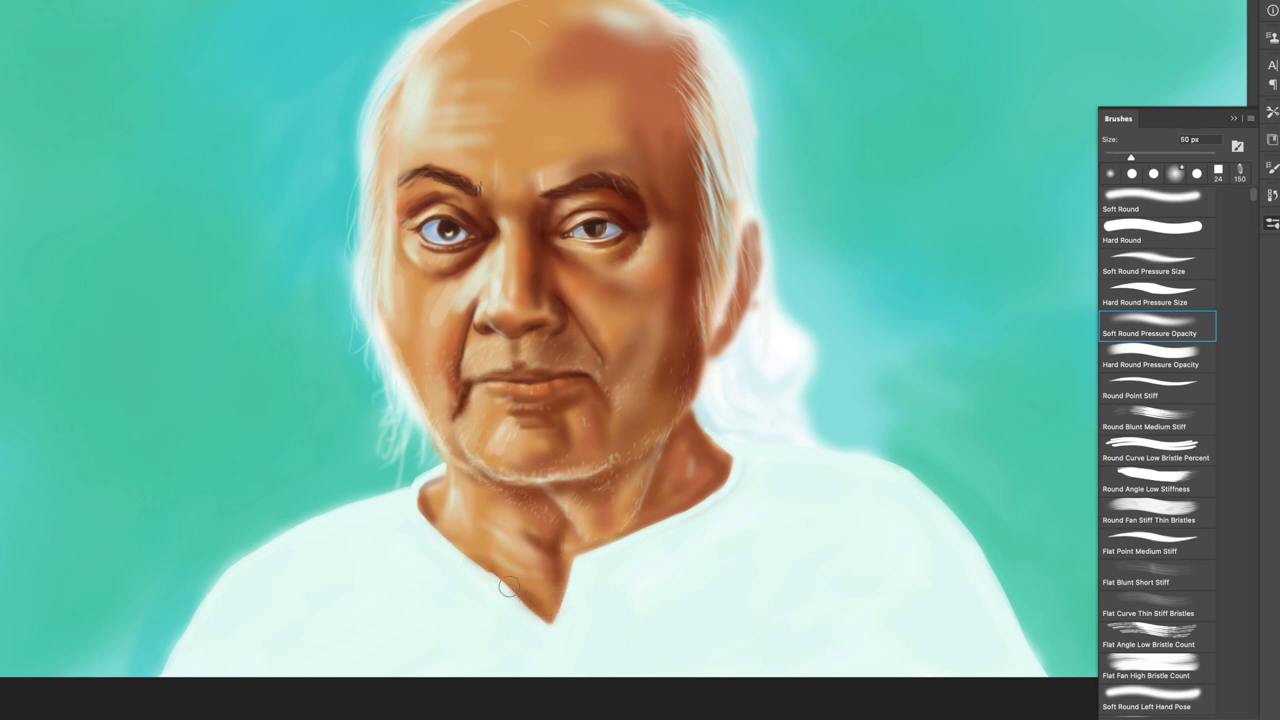
key("bracketright")
key("bracketright")
key("bracketright")
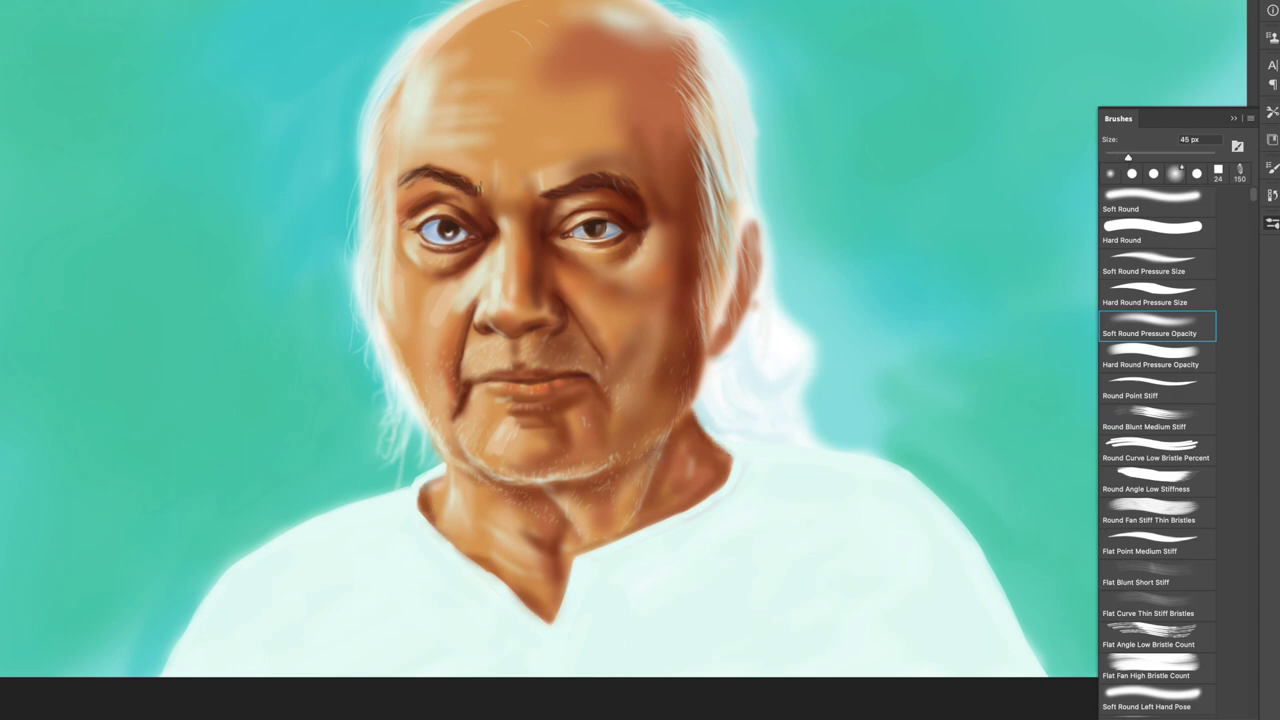
key("bracketleft")
key("bracketleft")
key("bracketleft")
key("bracketleft")
key("bracketleft")
key("bracketleft")
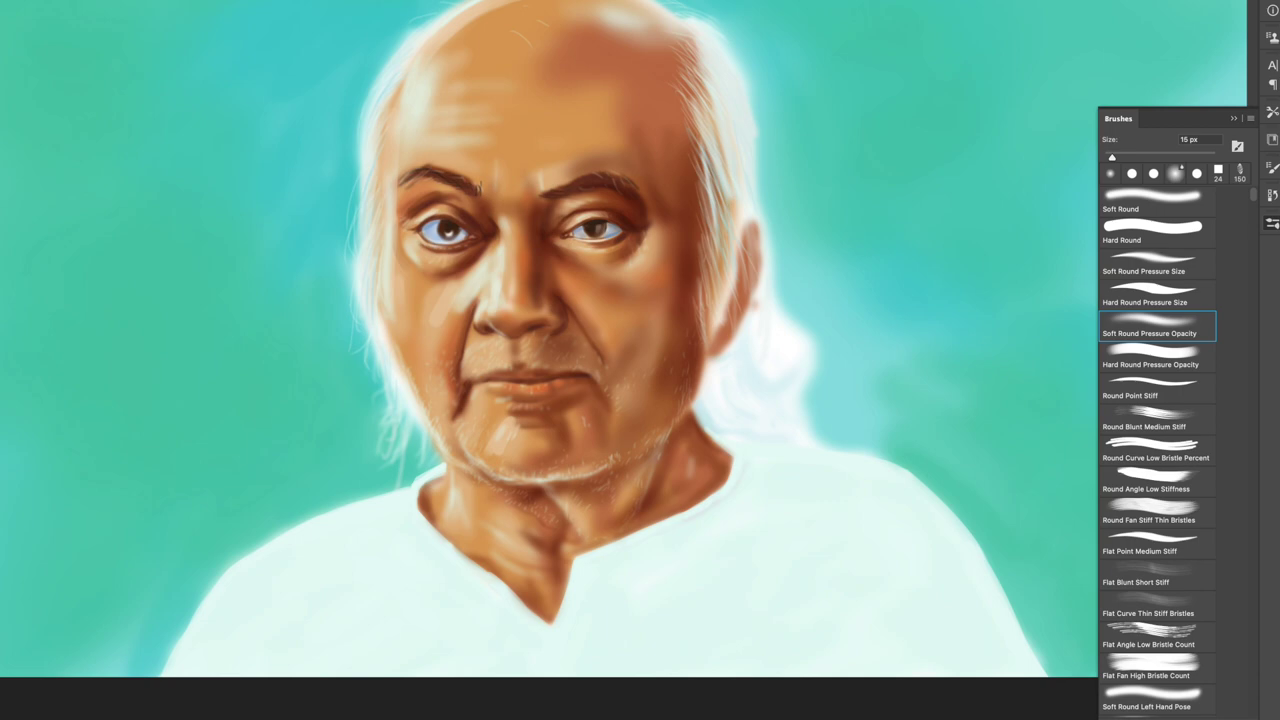
key("bracketright")
key("bracketright")
key("bracketright")
left_click_drag(650, 470, 615, 535)
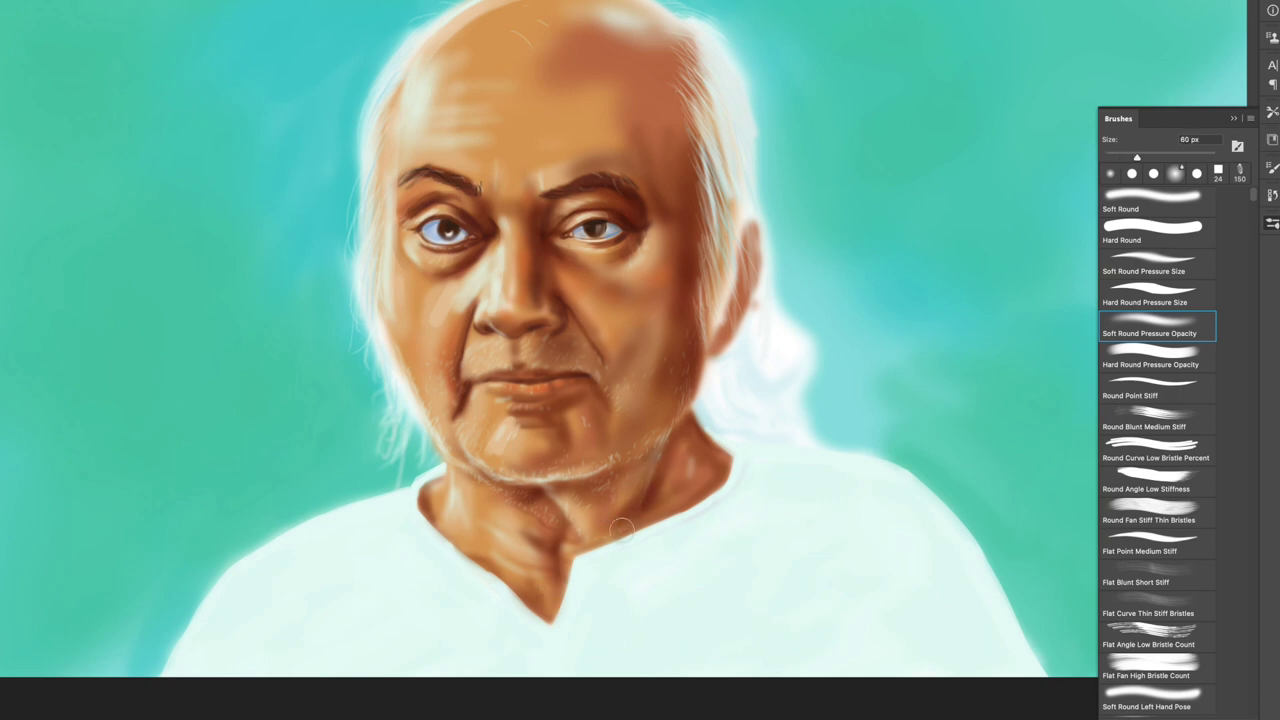
left_click_drag(685, 480, 600, 522)
Add a faint shadow under the lower lip and darken the right temple and forehead with brown
key("bracketleft")
key("bracketleft")
key("bracketleft")
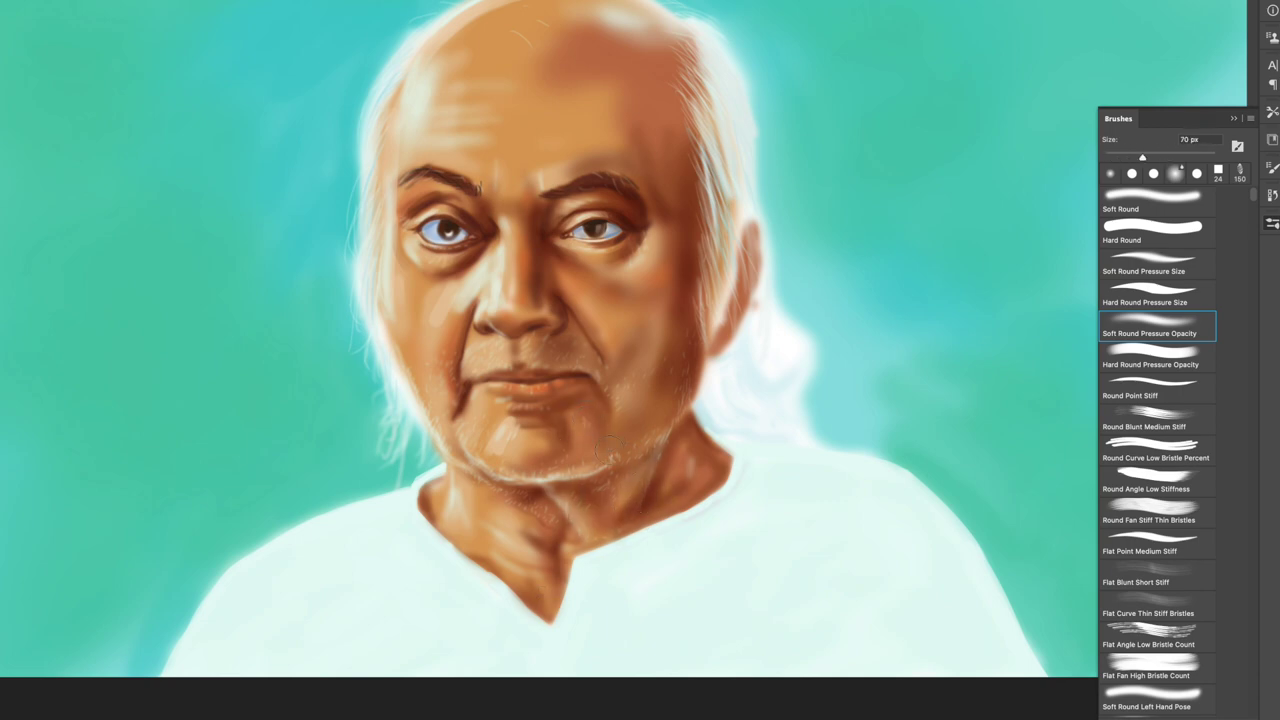
mouse_move(534, 408)
left_mouse_down()
mouse_move(572, 412)
mouse_move(545, 402)
mouse_move(555, 385)
left_mouse_up()
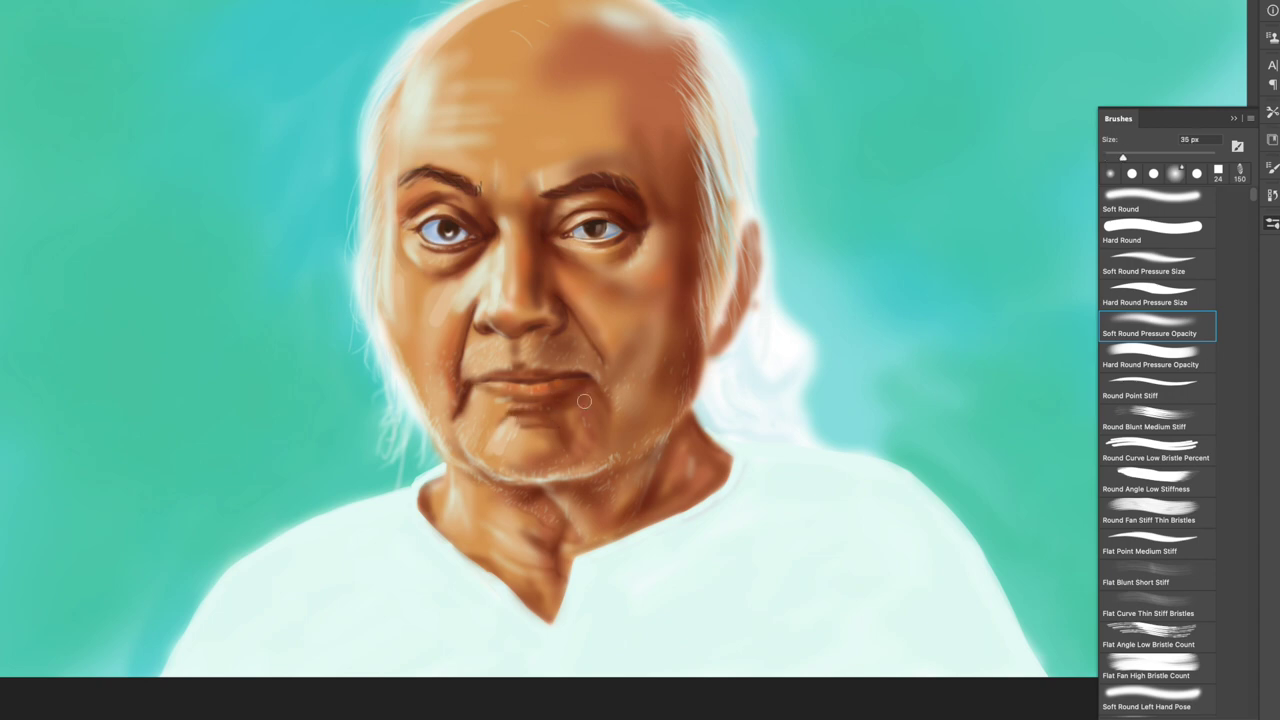
key("bracketright")
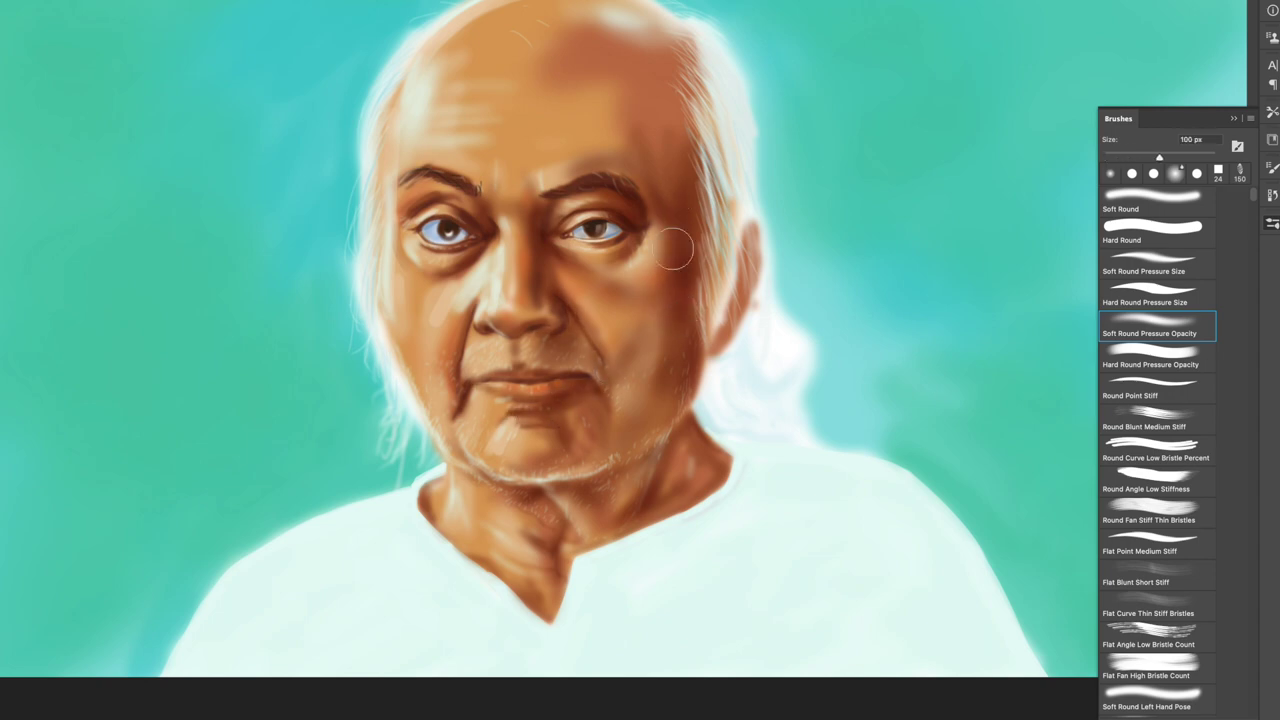
key("bracketright")
key("bracketright")
key("bracketright")
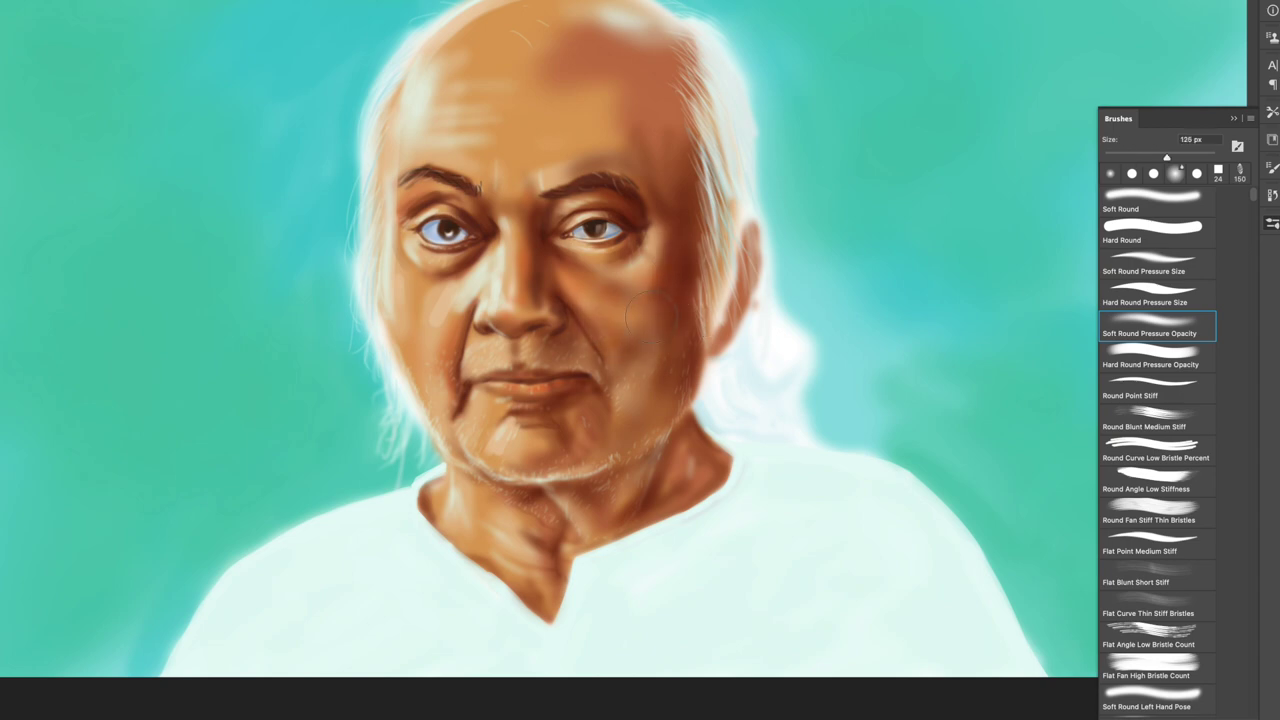
key("bracketright")
key("bracketright")
Darken both irises and upper lids, then dab a catchlight into each eye
key("bracketright")
key("bracketright")
key("bracketright")
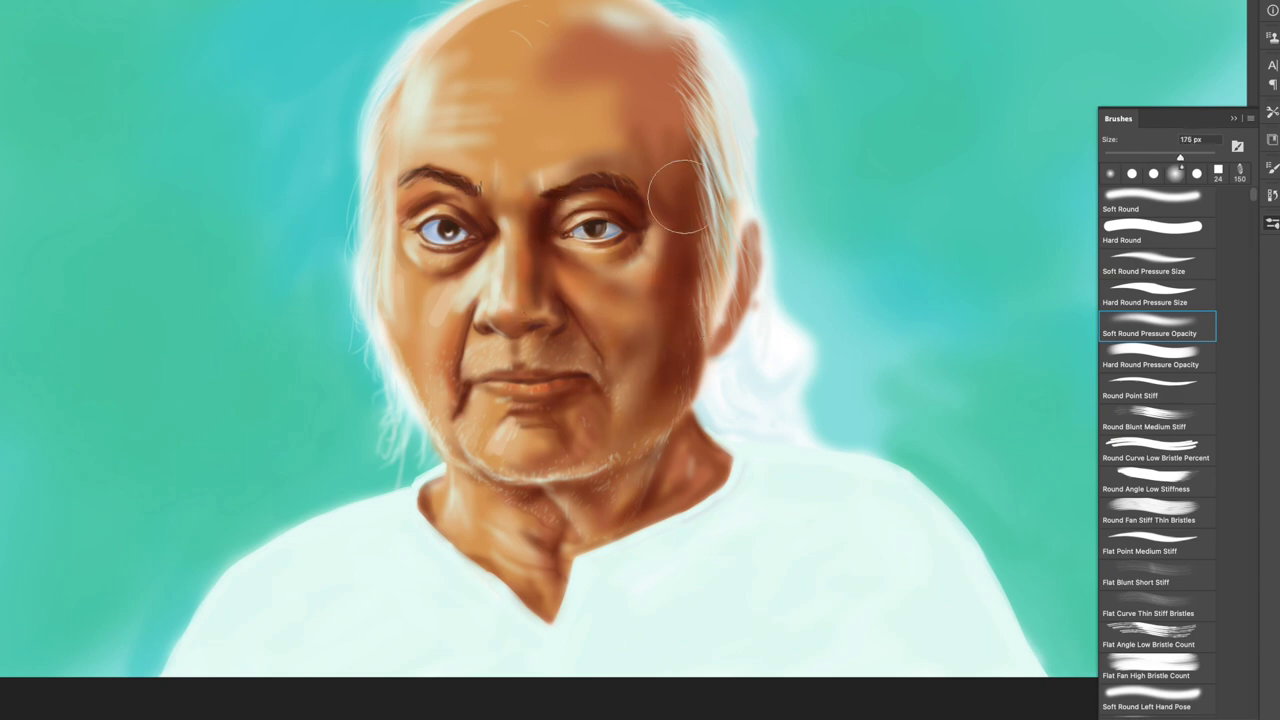
left_click_drag(690, 220, 600, 50)
left_click_drag(545, 165, 690, 90)
key("bracketleft")
key("bracketleft")
key("bracketleft")
key("bracketleft")
key("bracketleft")
key("bracketleft")
key("bracketright")
key("bracketright")
key("bracketright")
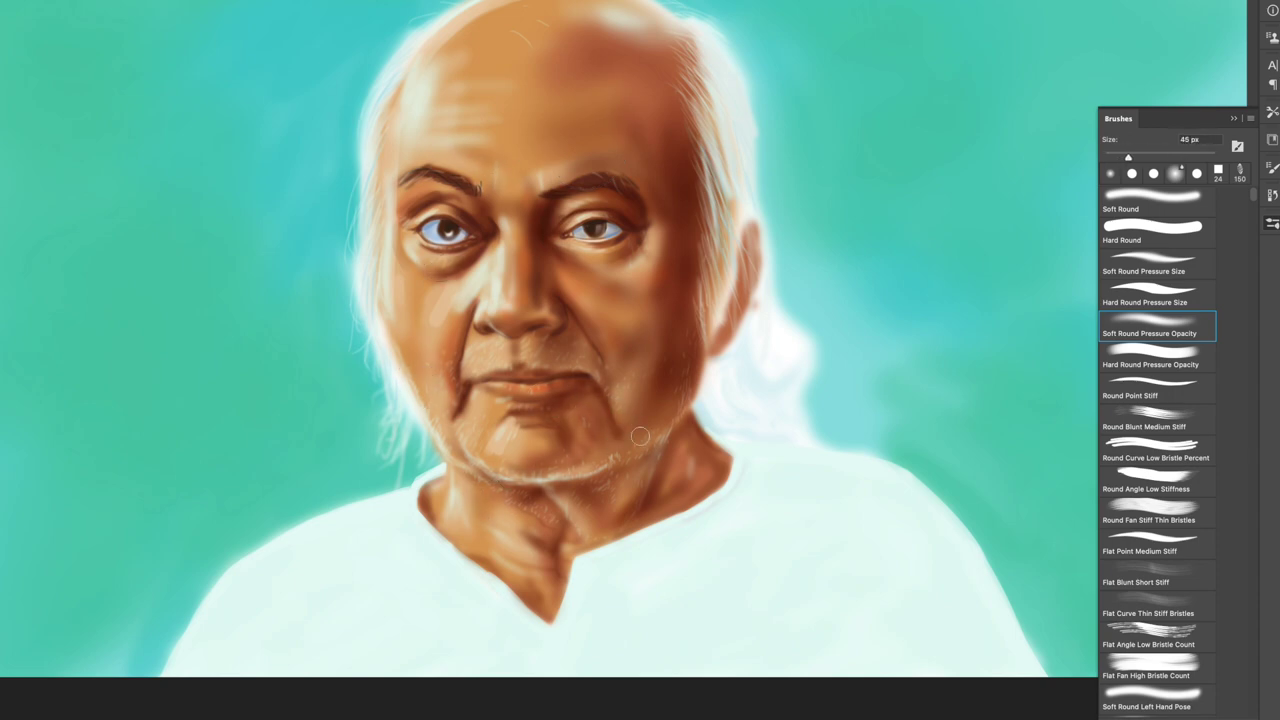
key("bracketright")
key("bracketright")
key("bracketright")
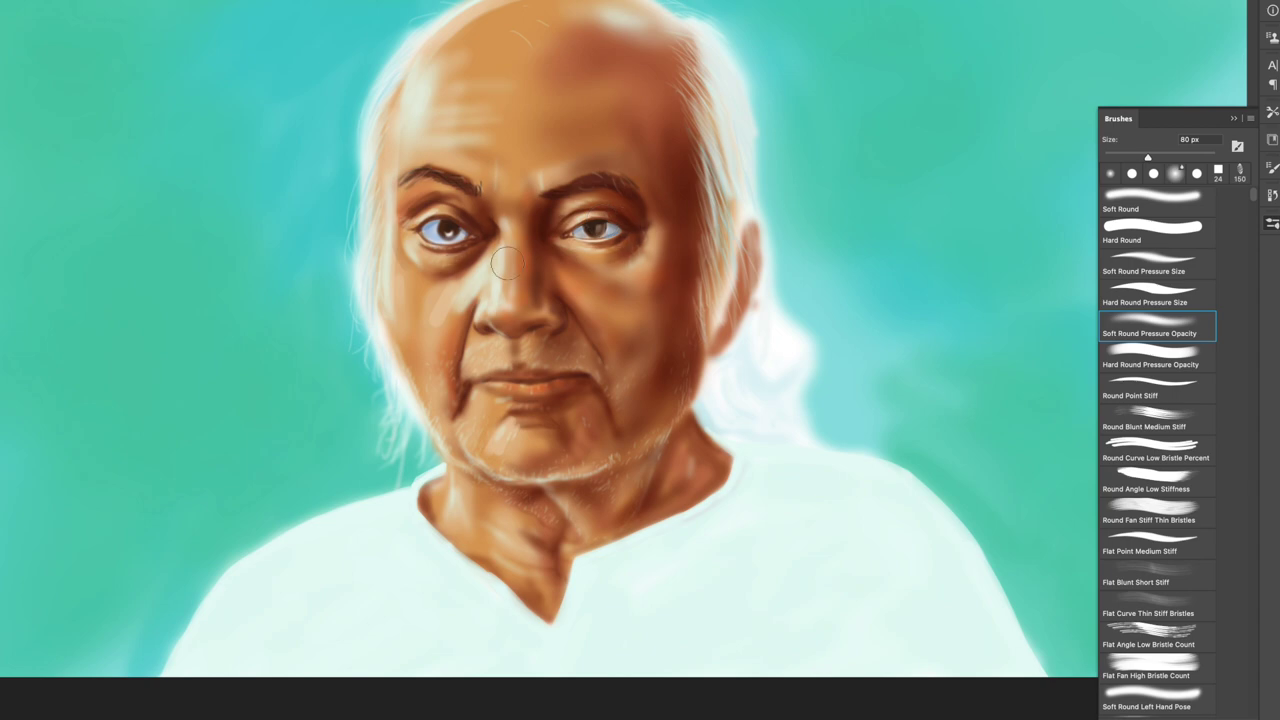
key("bracketleft")
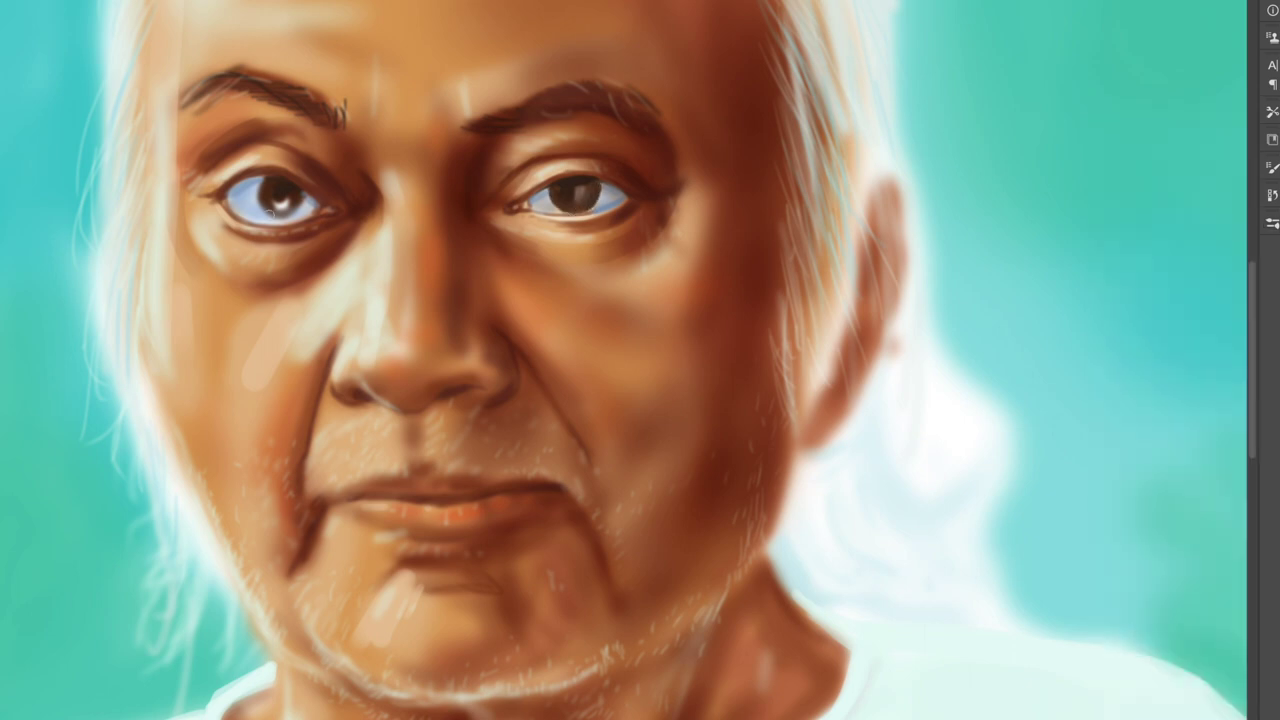
left_click_drag(283, 206, 295, 210)
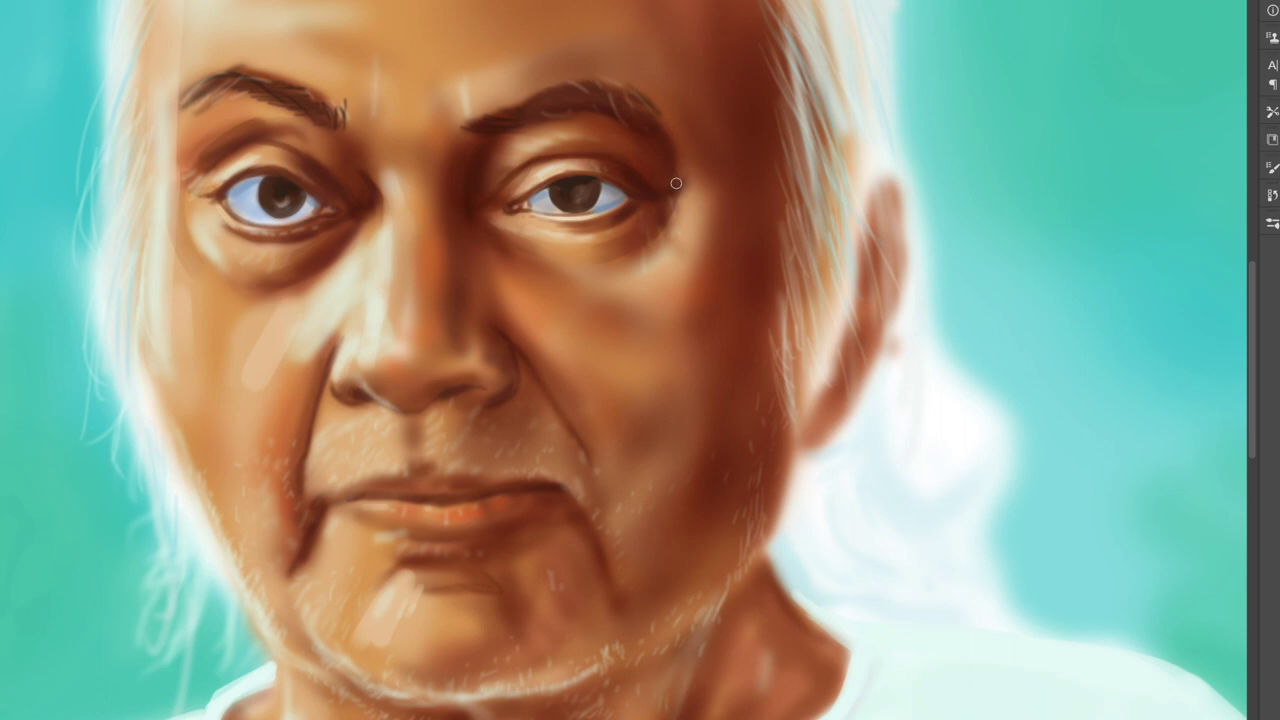
left_click_drag(576, 199, 598, 188)
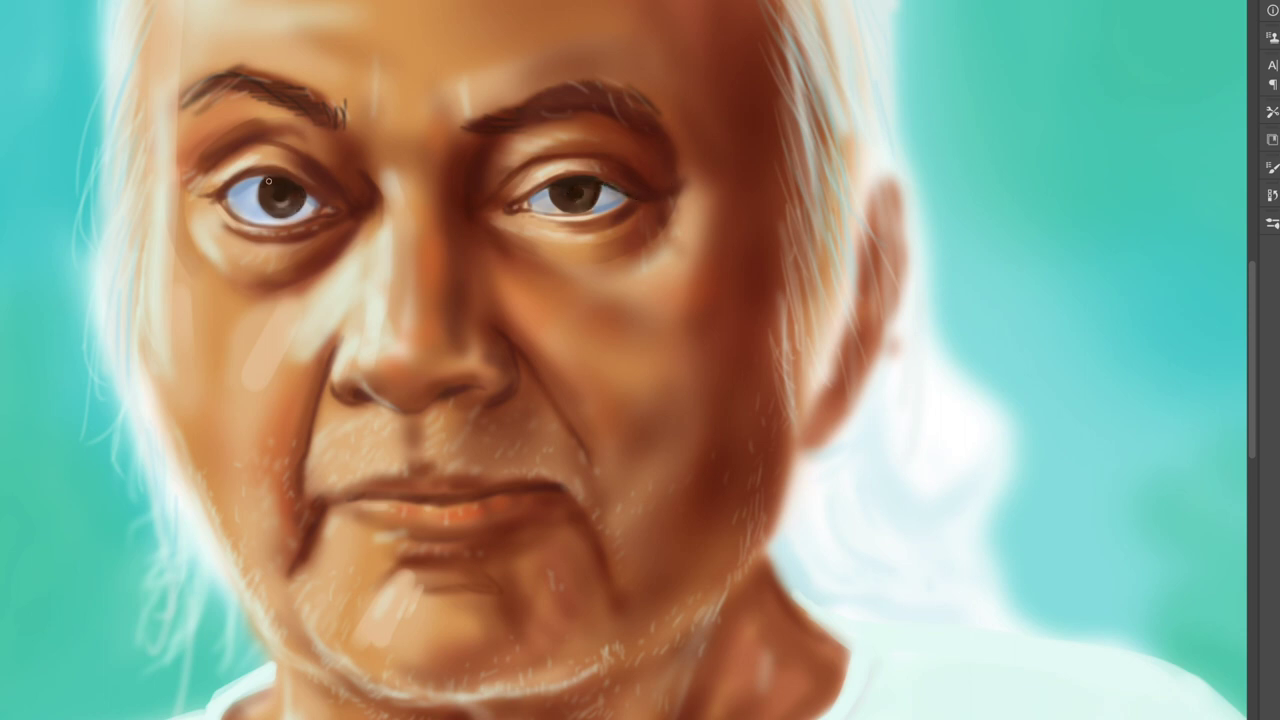
left_click_drag(221, 199, 268, 178)
mouse_move(560, 180)
left_mouse_down()
mouse_move(622, 229)
mouse_move(600, 212)
mouse_move(548, 218)
mouse_move(598, 193)
left_mouse_up()
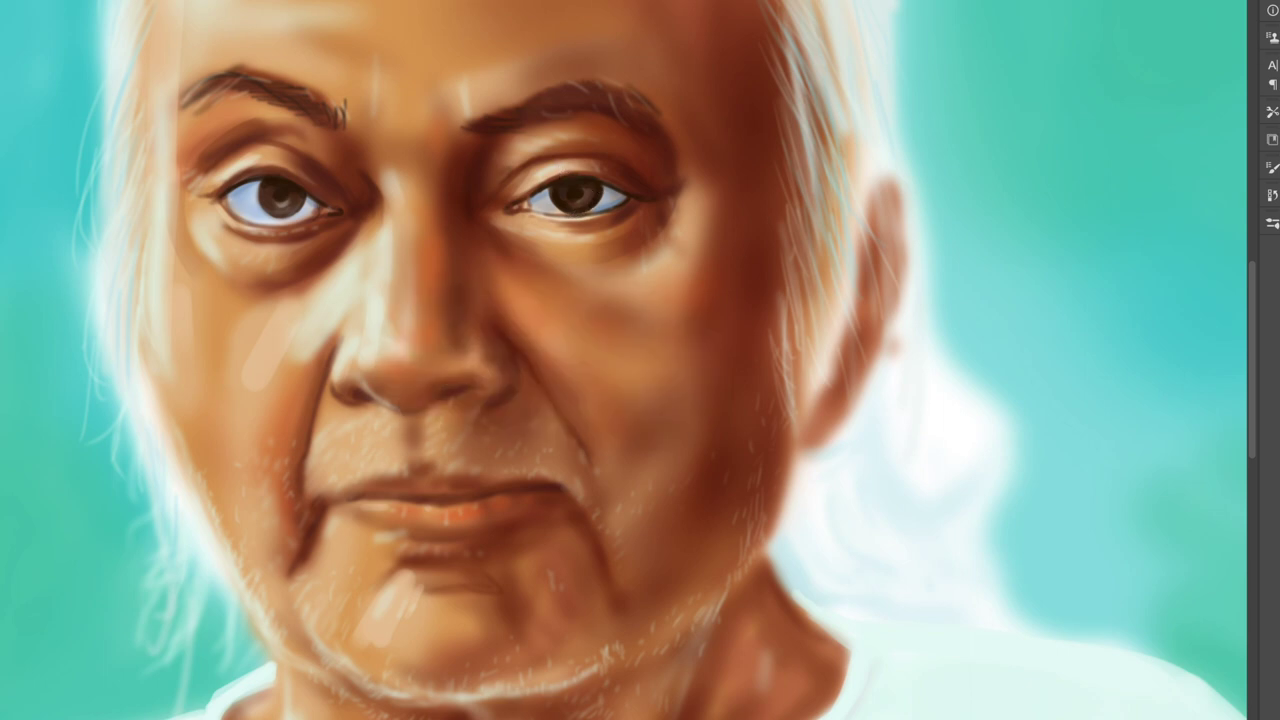
left_click(566, 193)
left_click(264, 188)
scroll(514, 210, "down", 3)
Paint a light highlight down the nose bridge, then set the brush to 9 px
scroll(503, 304, "down", 3)
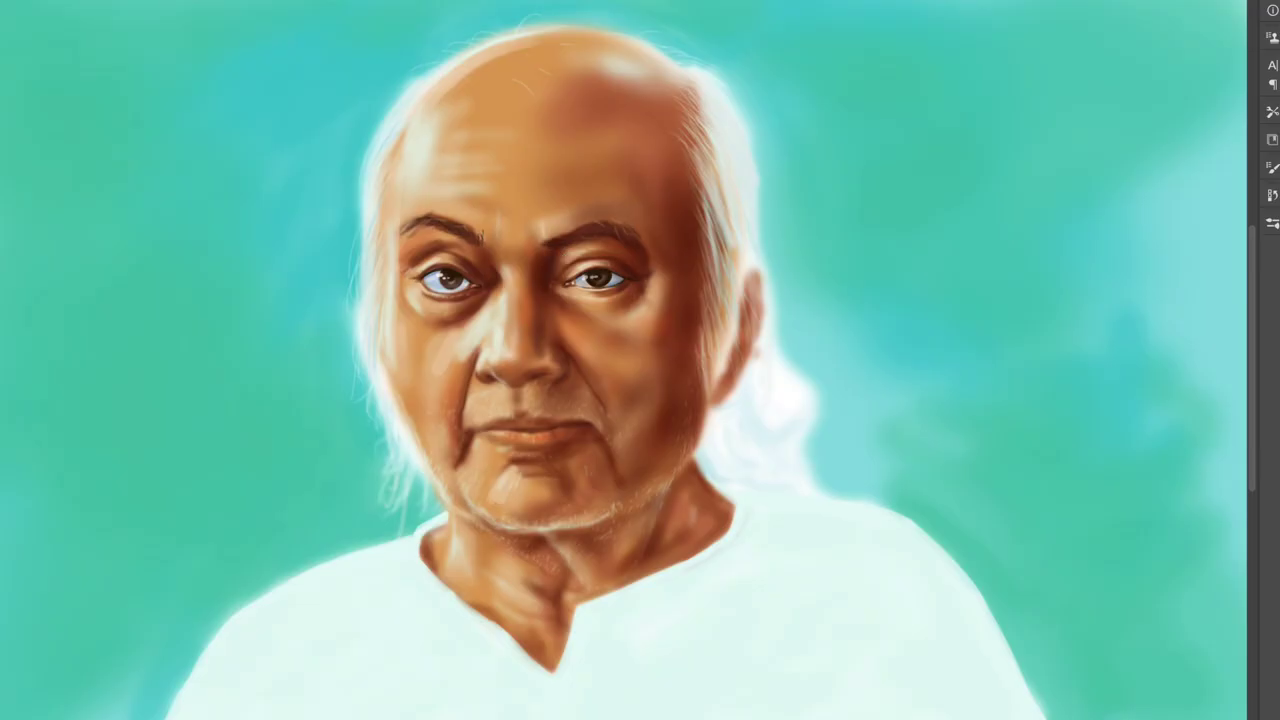
left_click_drag(502, 314, 507, 288)
key("F5")
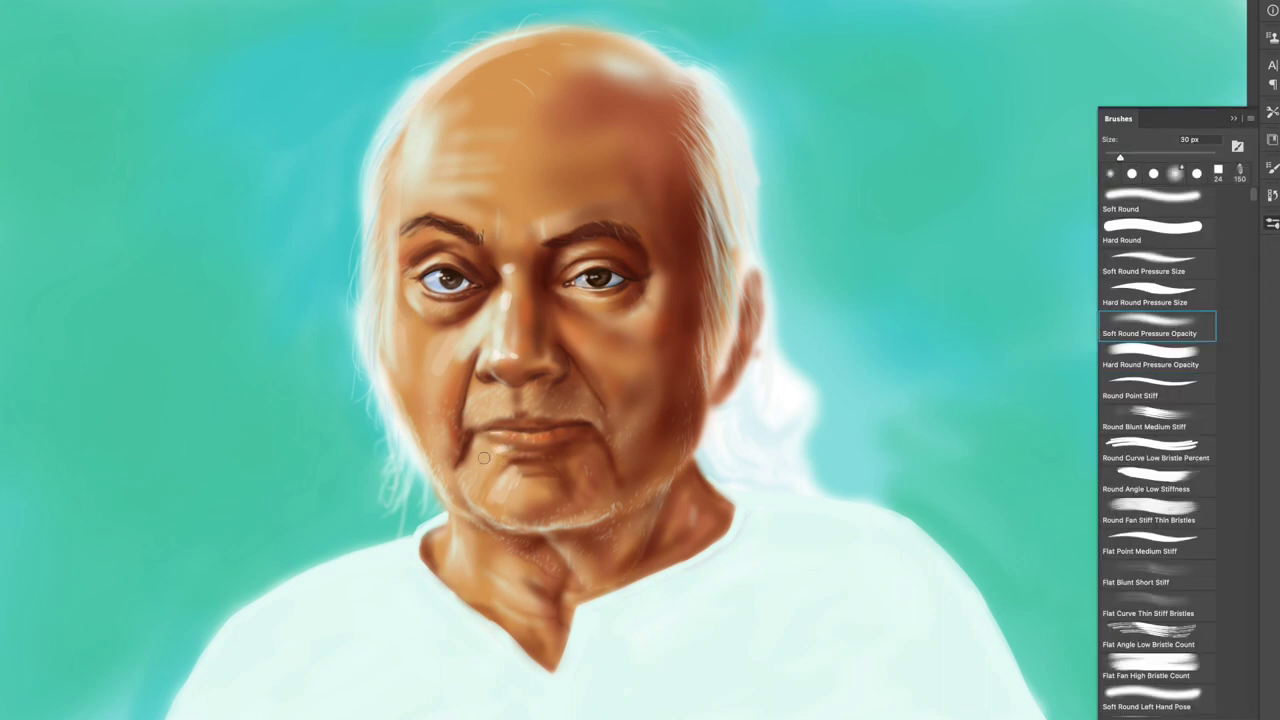
key("bracketleft")
key("bracketleft")
key("bracketleft")
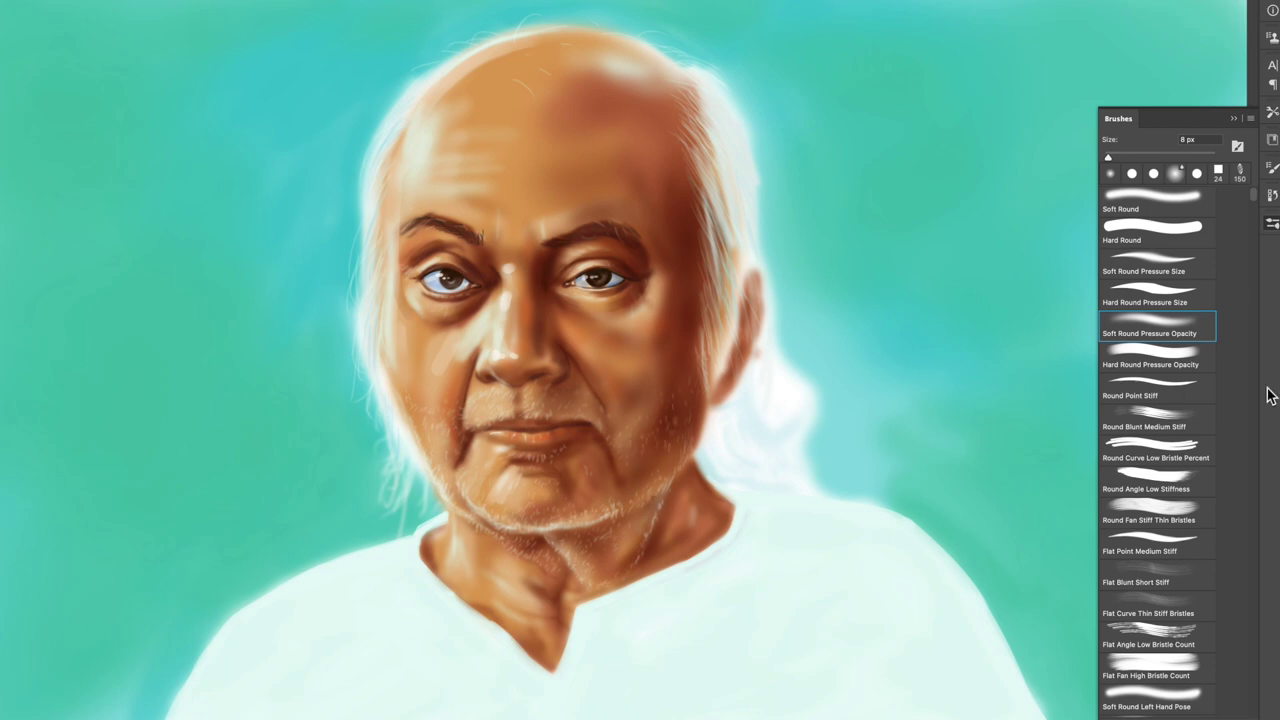
Set up the Round Blunt Medium Stiff bristle brush with 37% bristles at 2 px
left_click(1150, 415)
key("F5")
left_click_drag(1159, 340, 1171, 340)
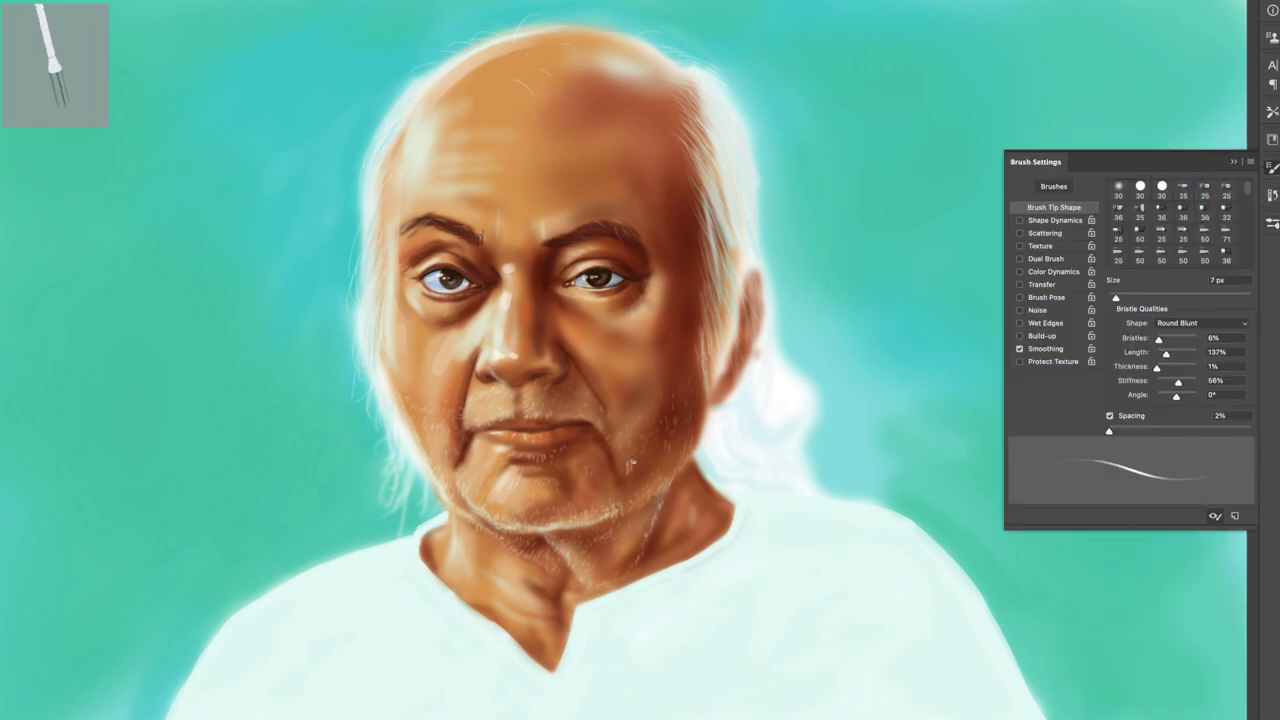
left_click(1218, 280)
type("2")
key("Return")
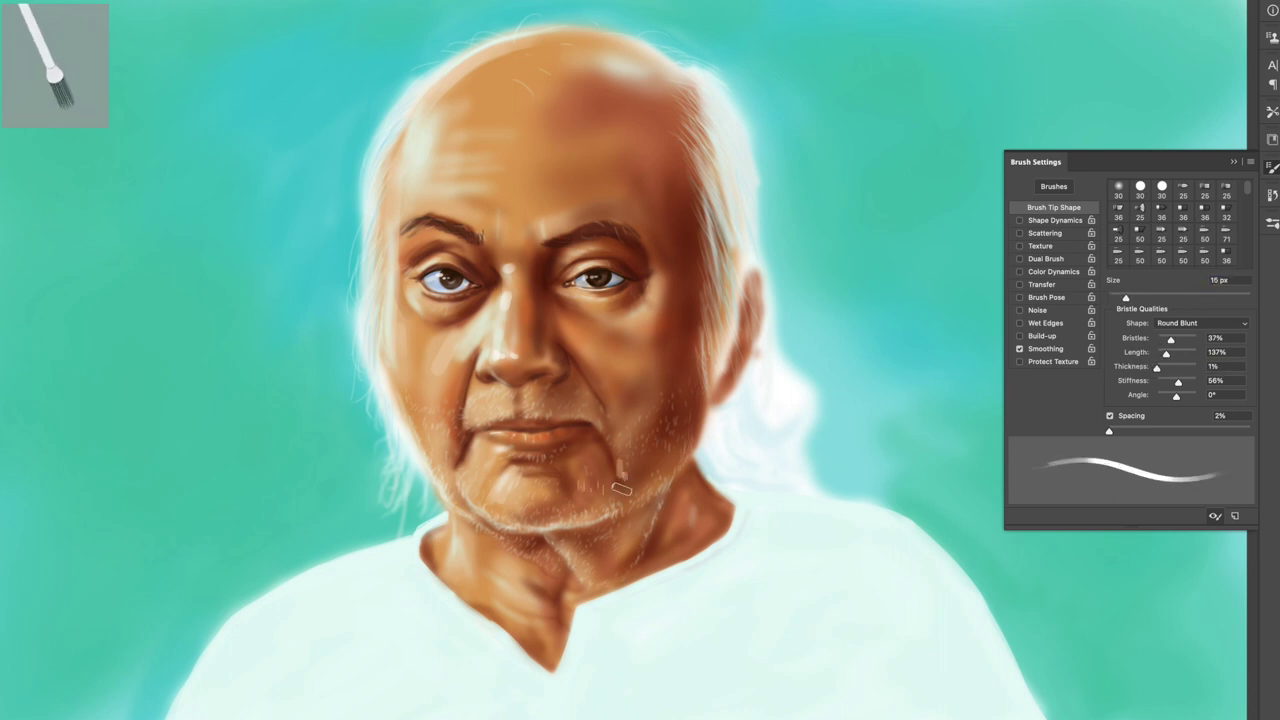
Try the Hard Round Pressure Size brush at 7 px, then settle on Soft Round Pressure Opacity
key("F5")
key("F5")
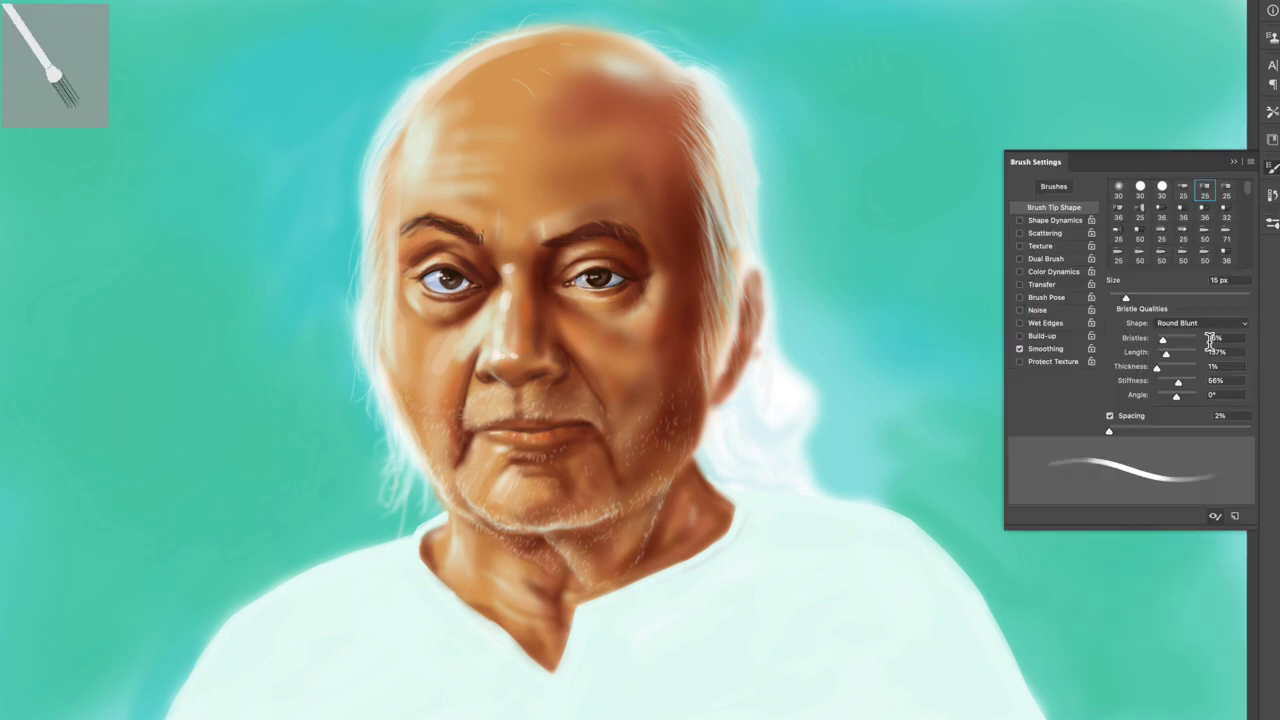
key("F5")
left_click(1150, 295)
key("bracketright")
key("bracketright")
key("bracketright")
left_click(1150, 326)
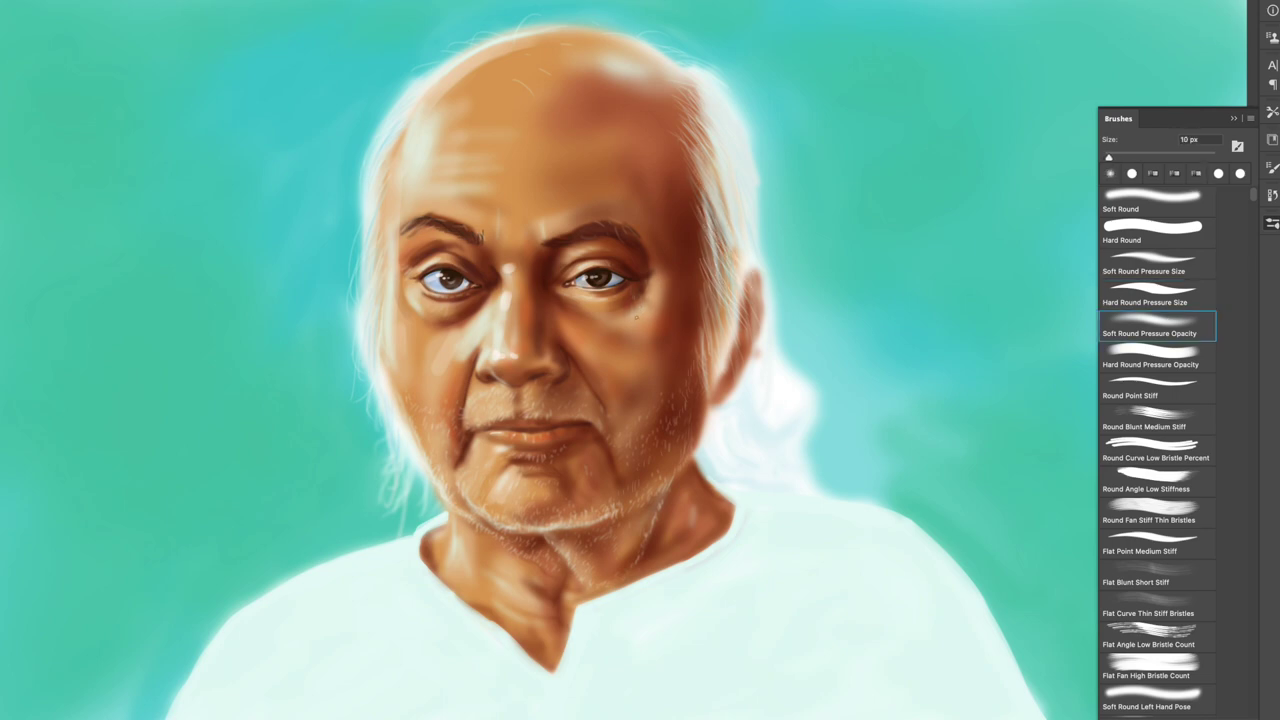
Paint bright white hair strands along the right side of the head with a 9 px brush
key("bracketright")
key("bracketleft")
key("bracketleft")
key("bracketleft")
key("bracketright")
key("bracketright")
key("bracketright")
key("bracketleft")
key("bracketleft")
key("bracketleft")
key("bracketleft")
key("bracketright")
key("bracketright")
key("bracketleft")
key("bracketleft")
key("bracketleft")
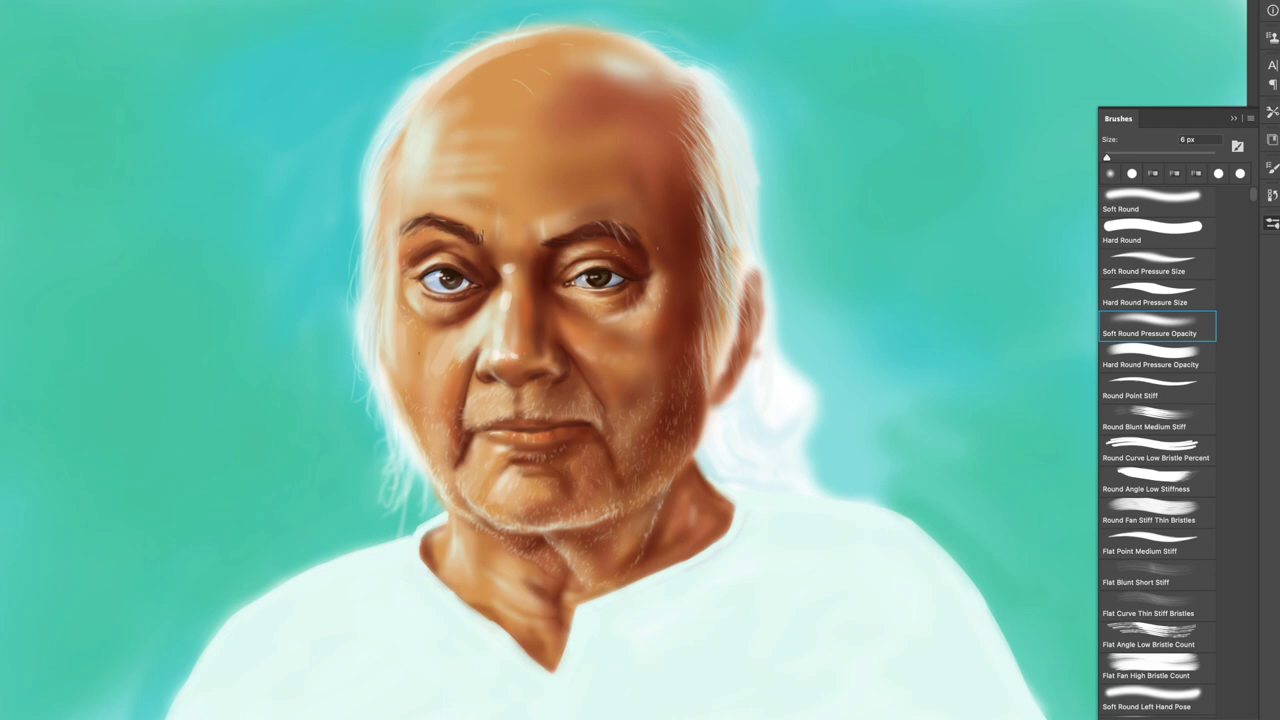
left_click_drag(700, 160, 696, 100)
left_click_drag(738, 378, 716, 244)
left_click_drag(720, 326, 700, 278)
left_click_drag(708, 260, 712, 196)
left_click_drag(750, 346, 742, 292)
left_click_drag(730, 390, 756, 274)
Add faint white hair strands along the left side of the head
left_click_drag(368, 400, 362, 362)
mouse_move(384, 456)
left_mouse_down()
mouse_move(366, 374)
mouse_move(386, 436)
left_mouse_up()
left_click_drag(428, 532, 410, 478)
key("bracketleft")
key("bracketleft")
key("bracketleft")
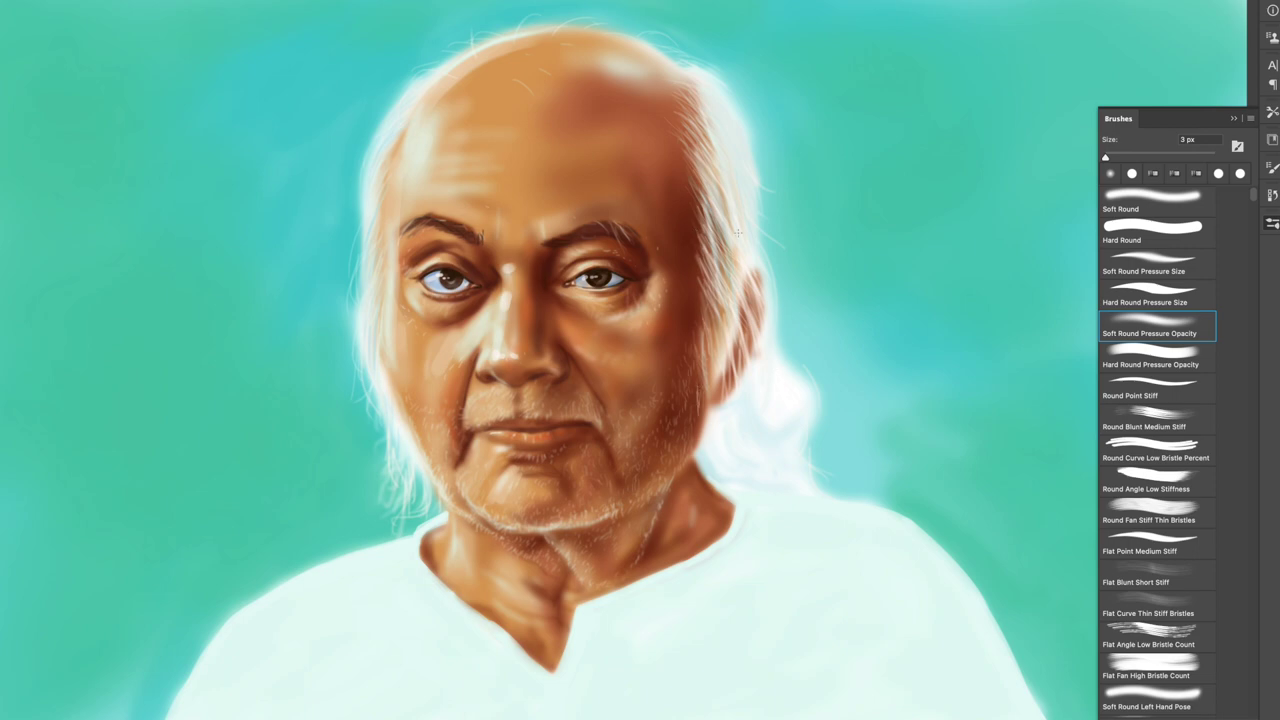
key("bracketright")
key("bracketright")
key("bracketright")
key("bracketright")
key("bracketright")
key("bracketright")
key("bracketright")
key("bracketright")
key("bracketright")
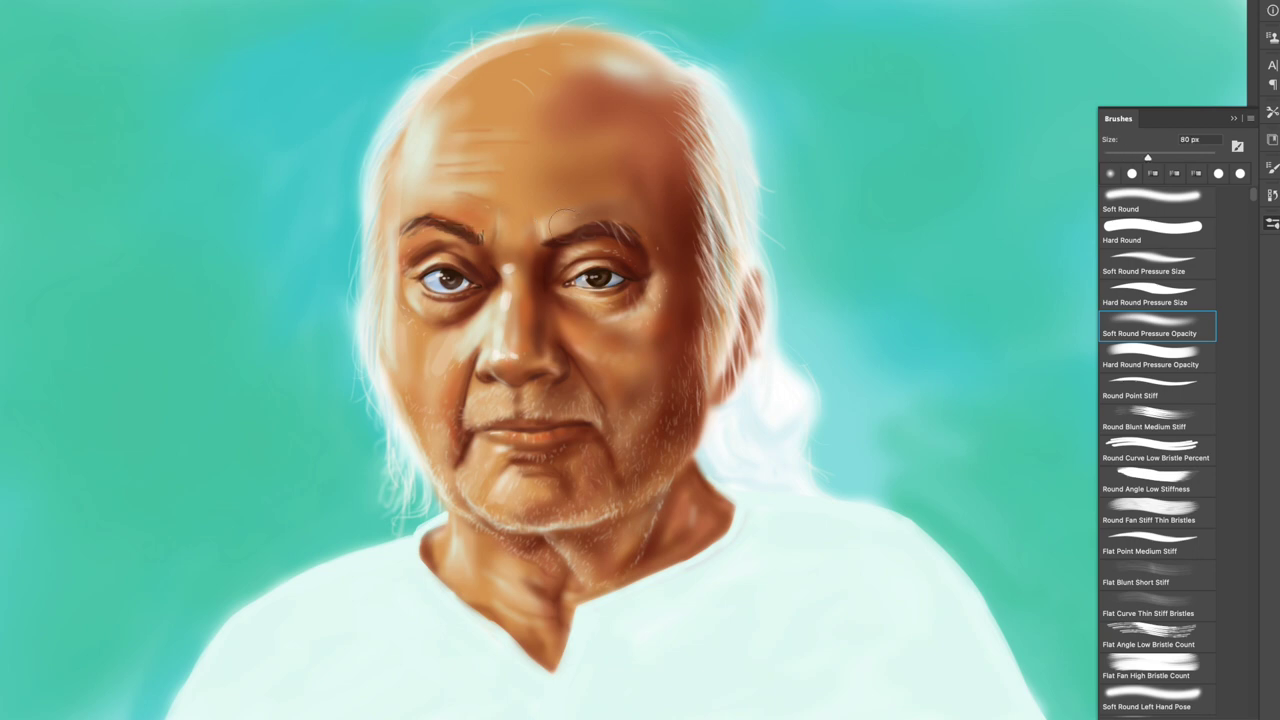
Deepen the shading over the eyebrow, eye area, nose, cheek and chin
key("bracketleft")
key("bracketleft")
key("bracketleft")
left_click_drag(486, 230, 480, 236)
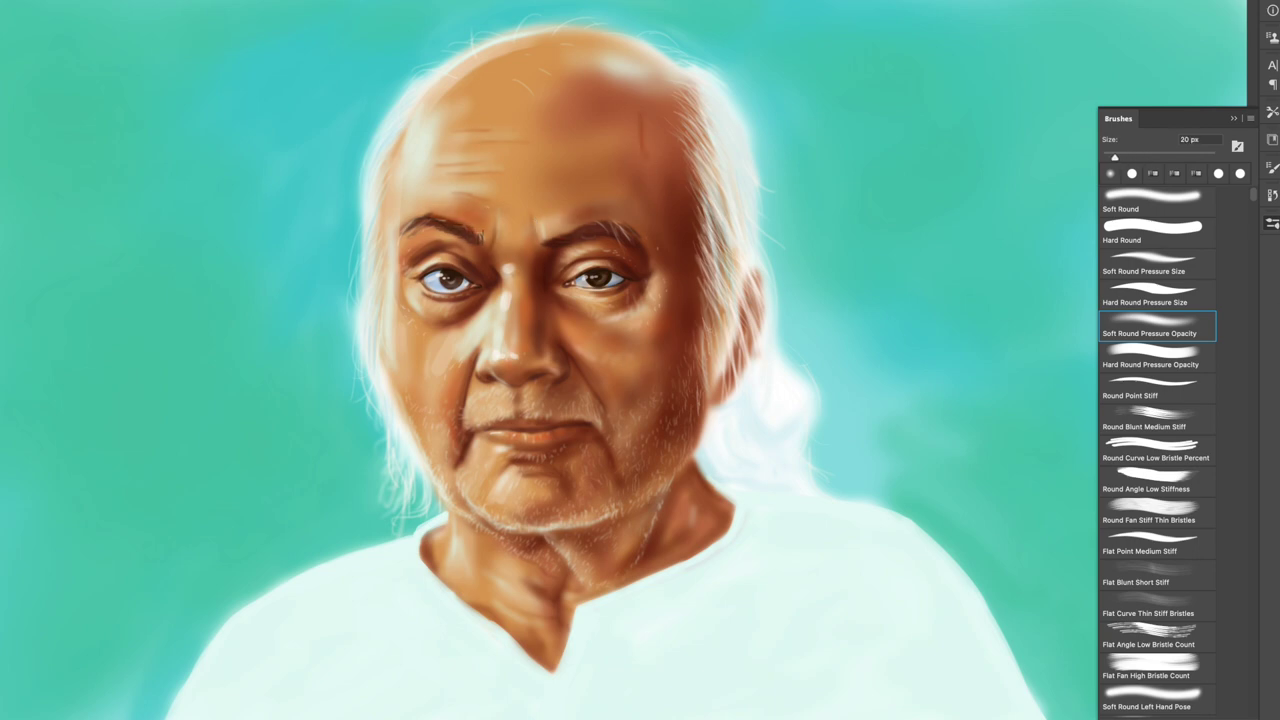
key("bracketright")
key("bracketright")
key("bracketright")
key("bracketleft")
key("bracketleft")
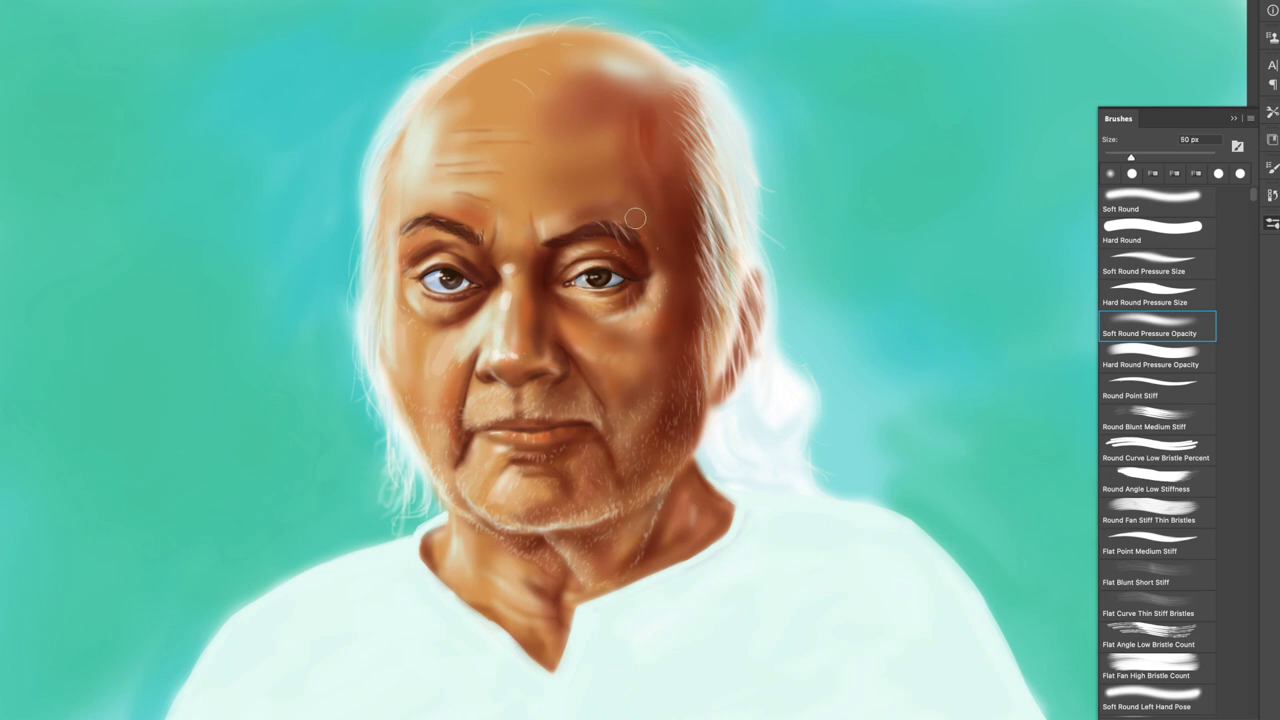
key("bracketleft")
key("bracketleft")
key("bracketleft")
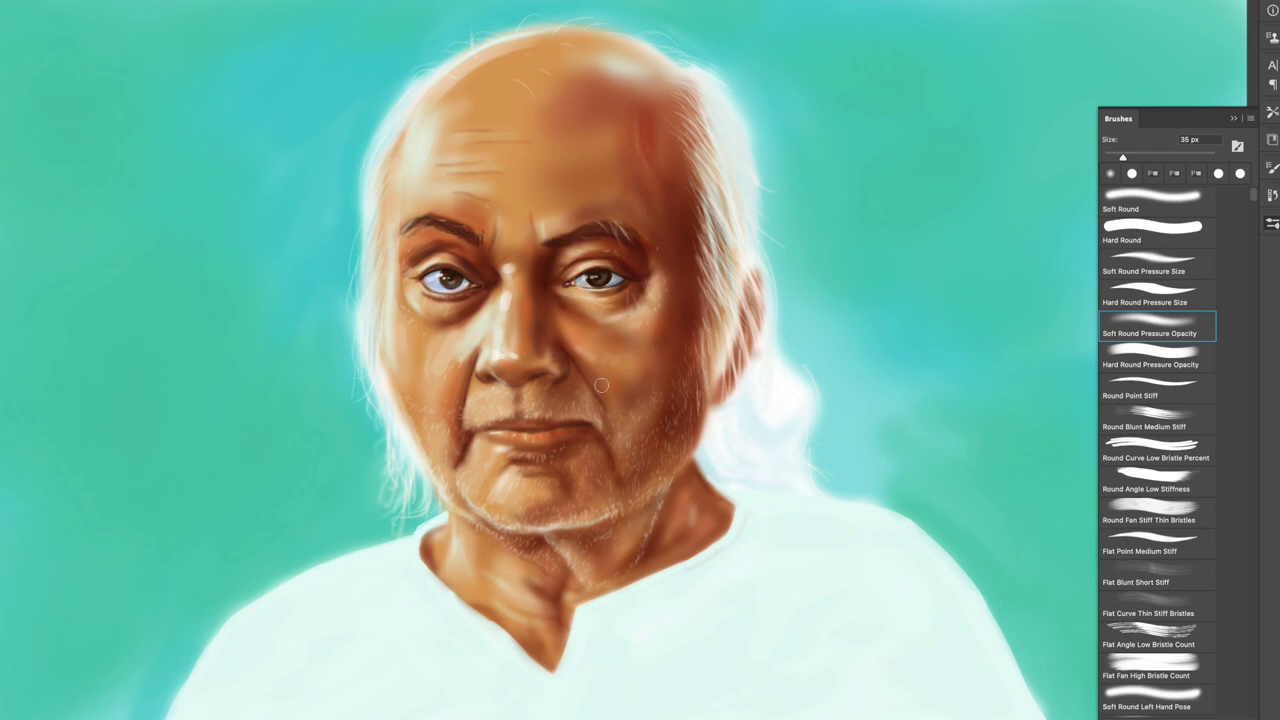
key("bracketright")
key("bracketright")
key("bracketright")
key("bracketright")
key("bracketright")
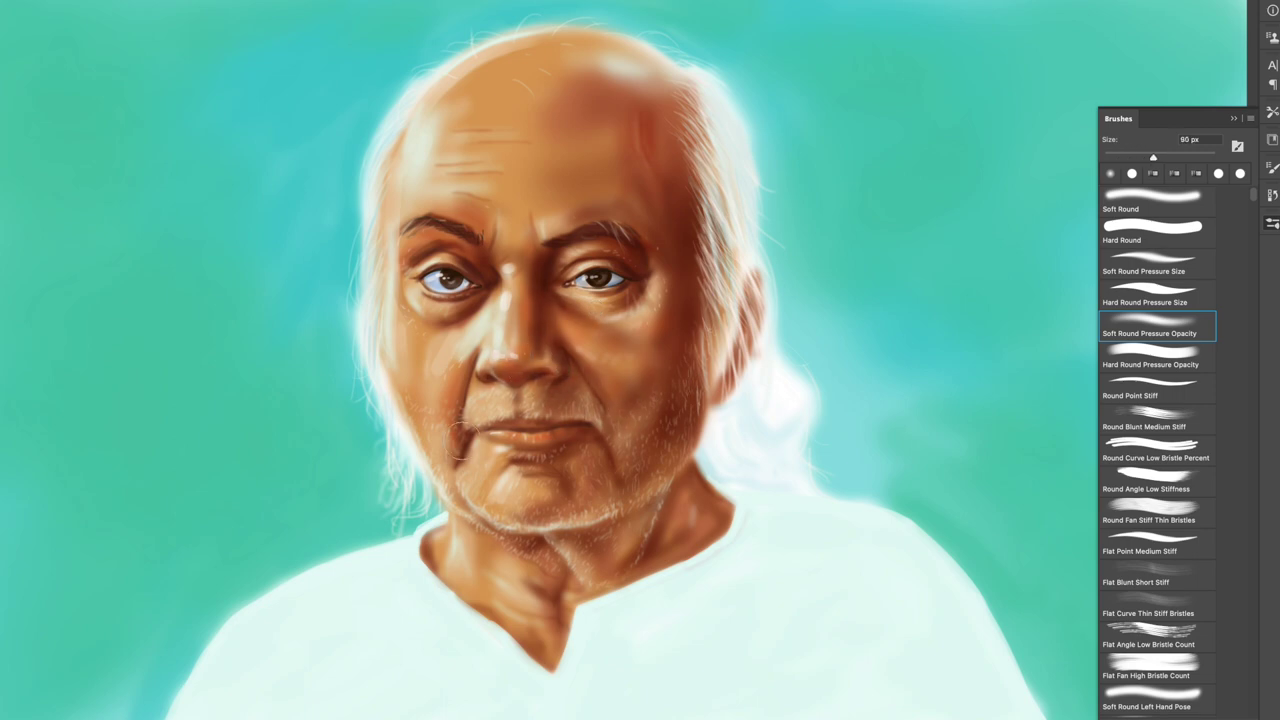
key("bracketright")
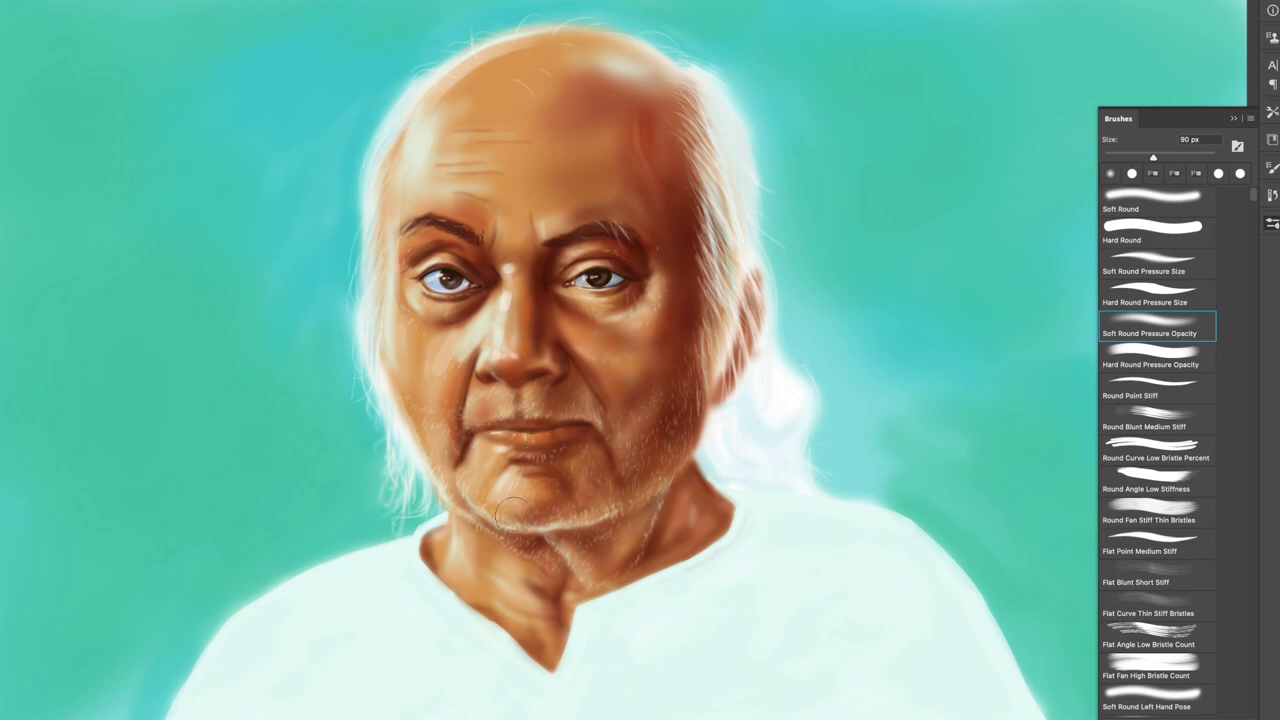
Shade the neck, forehead and crown of the head, then add a new empty layer
key("bracketright")
key("bracketright")
key("bracketright")
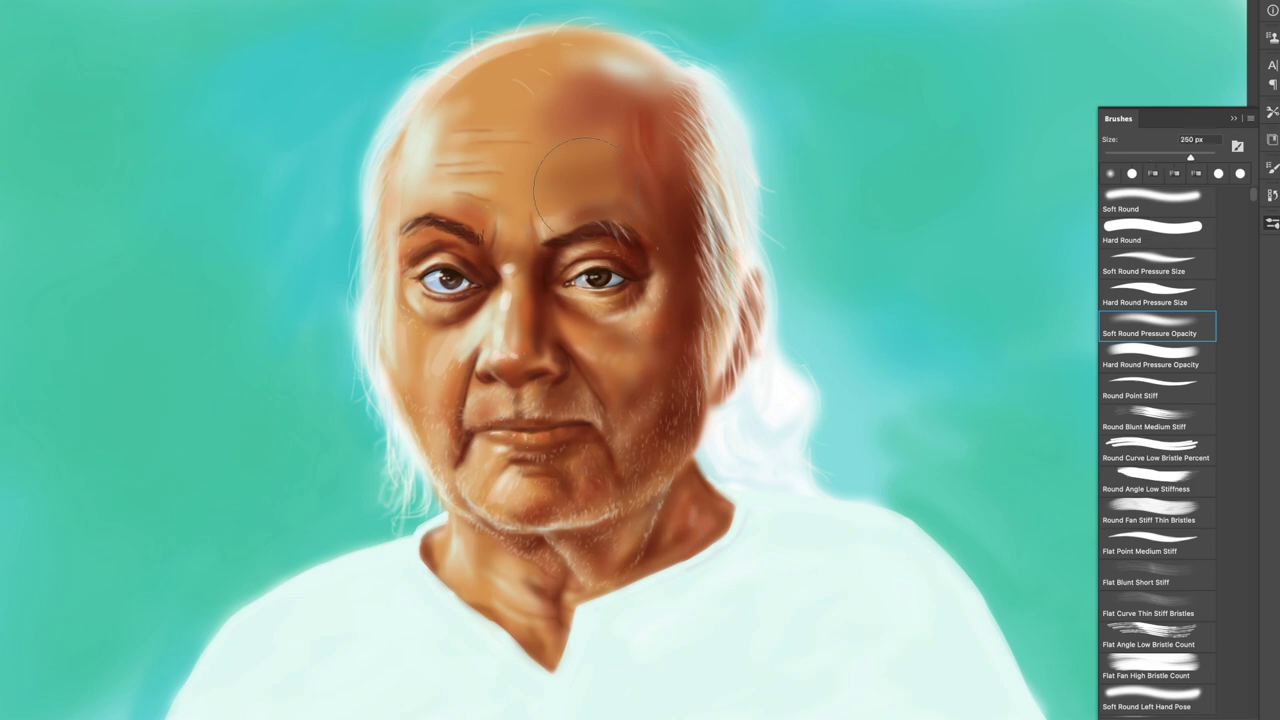
key("bracketleft")
key("bracketleft")
key("bracketleft")
key("bracketright")
key("bracketright")
key("bracketright")
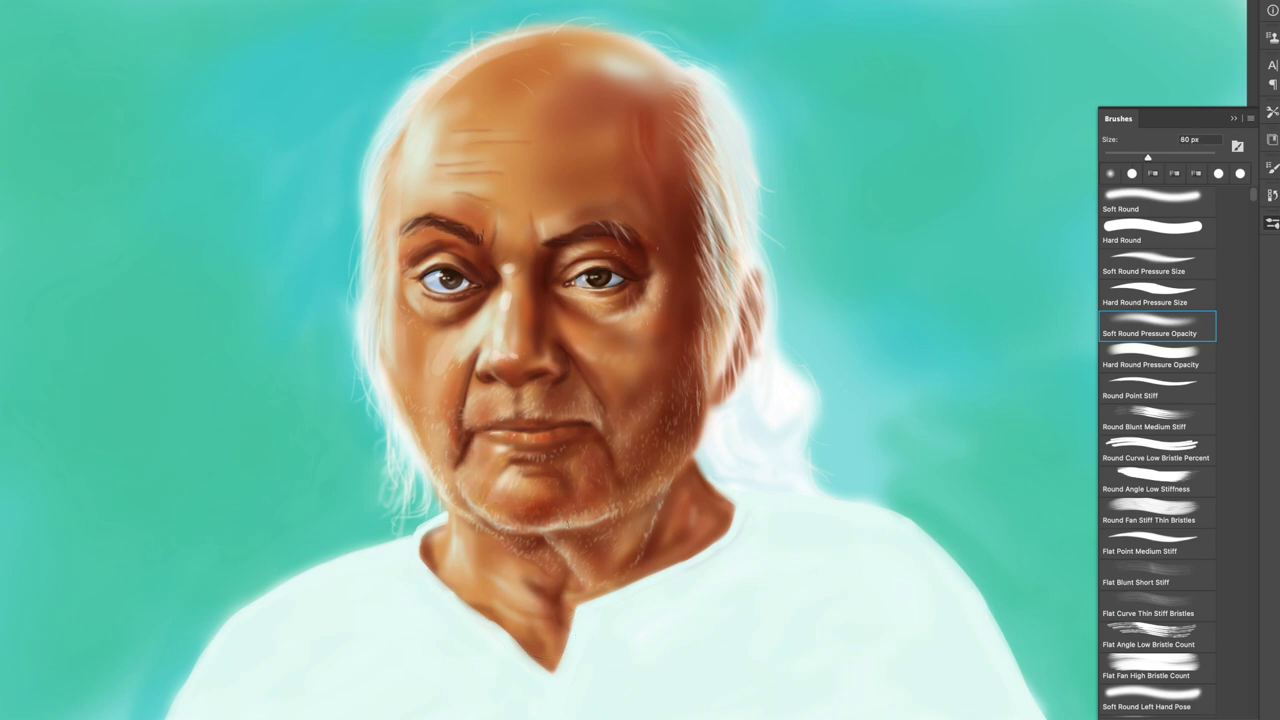
key("bracketleft")
key("bracketleft")
key("bracketleft")
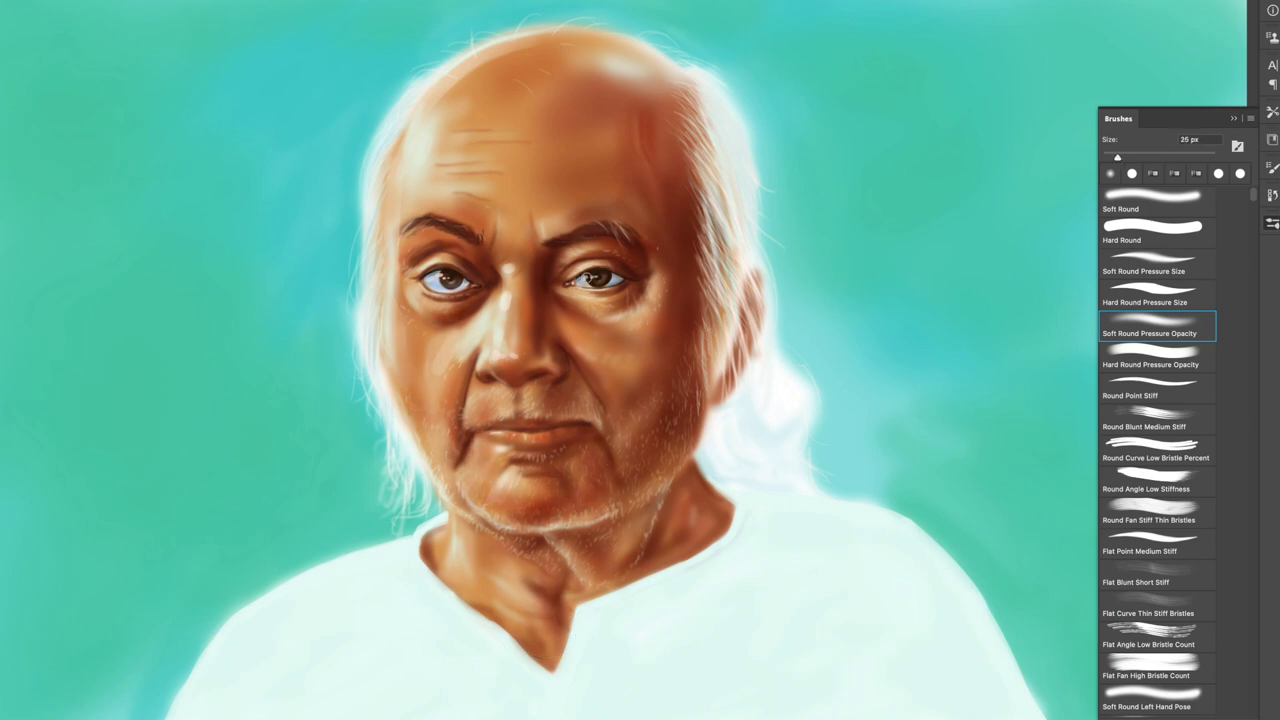
key("bracketright")
key("bracketright")
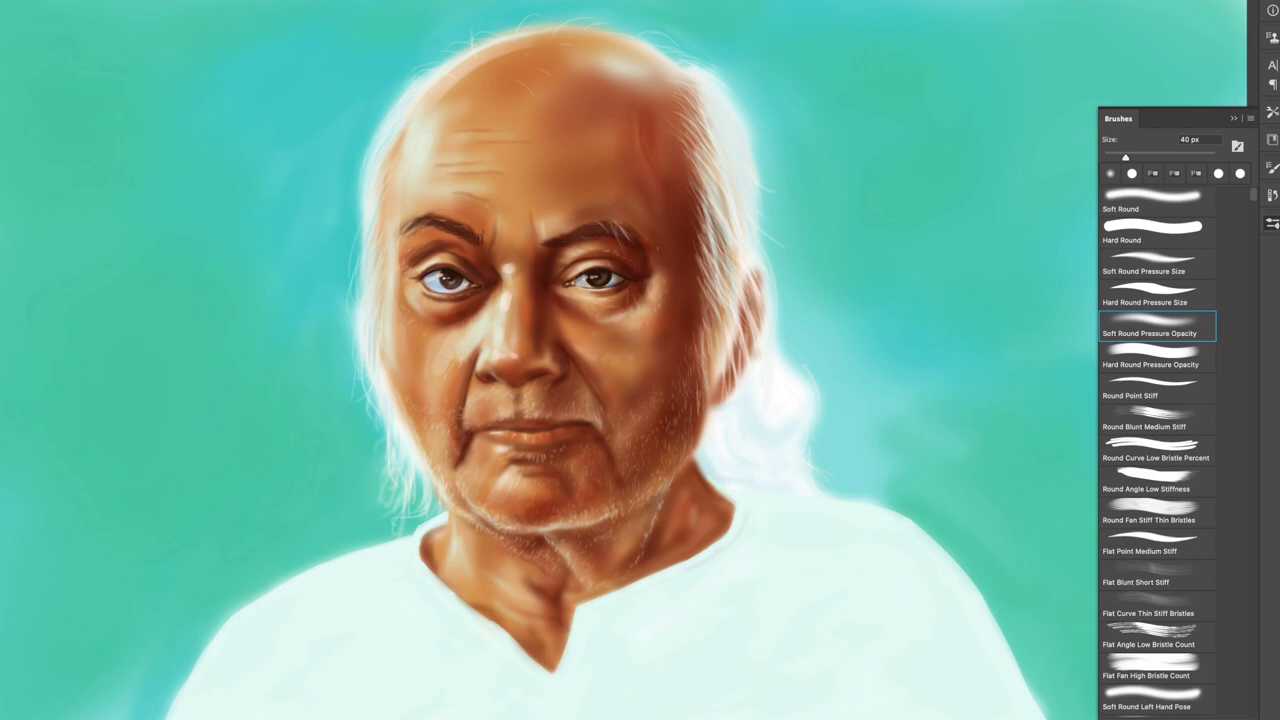
key("bracketleft")
key("bracketleft")
key("bracketleft")
key("bracketleft")
key("bracketleft")
key("bracketright")
key("bracketright")
key("bracketright")
key("bracketright")
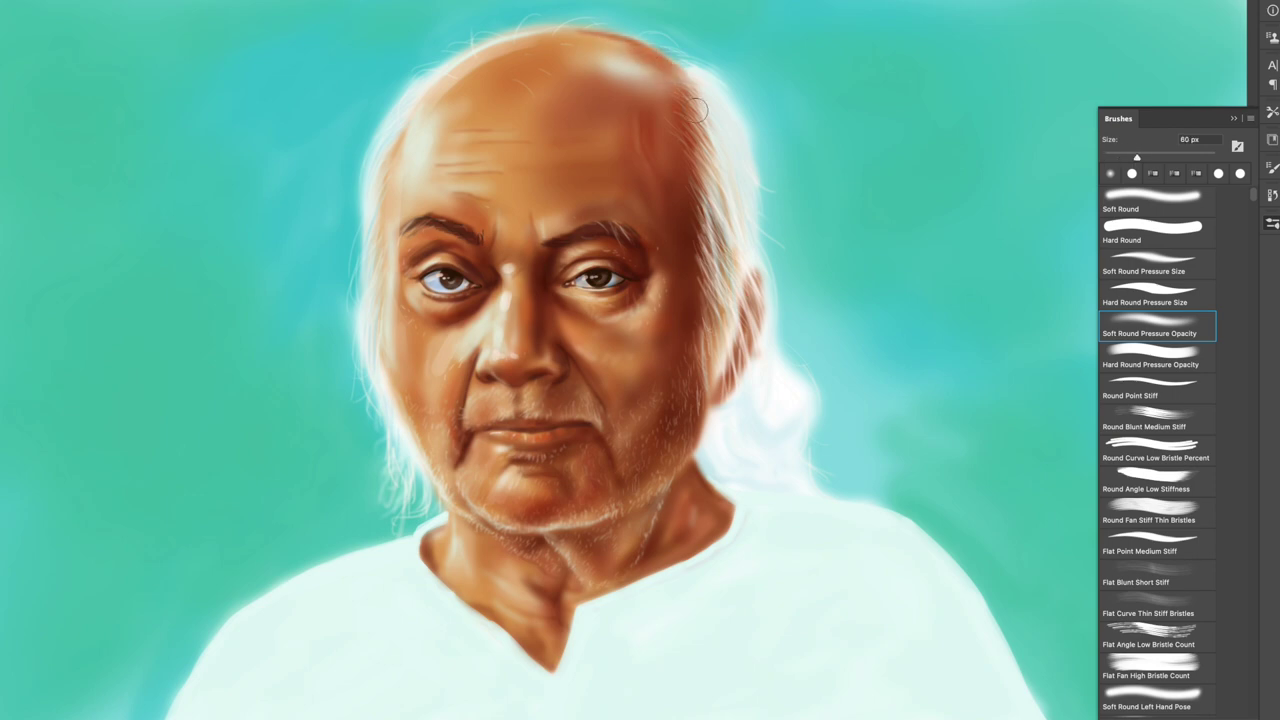
key("bracketright")
key("bracketright")
key("bracketright")
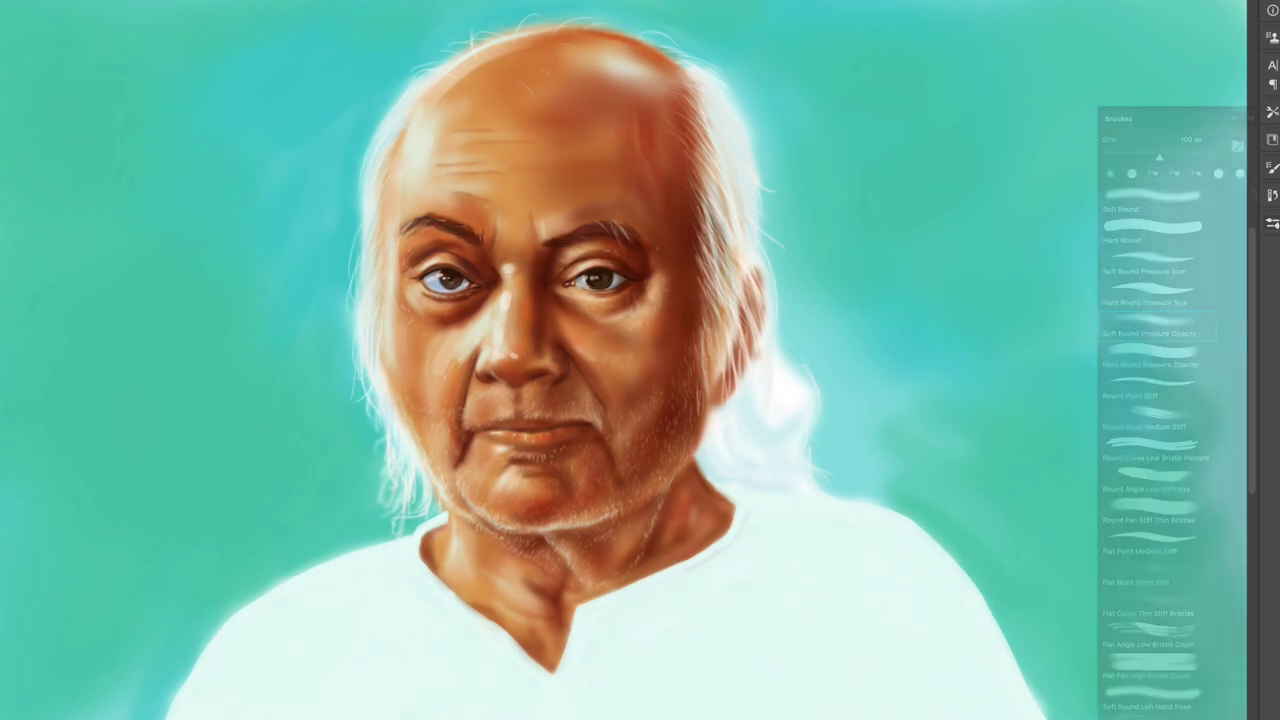
key("ctrl+shift+n")
key("Return")
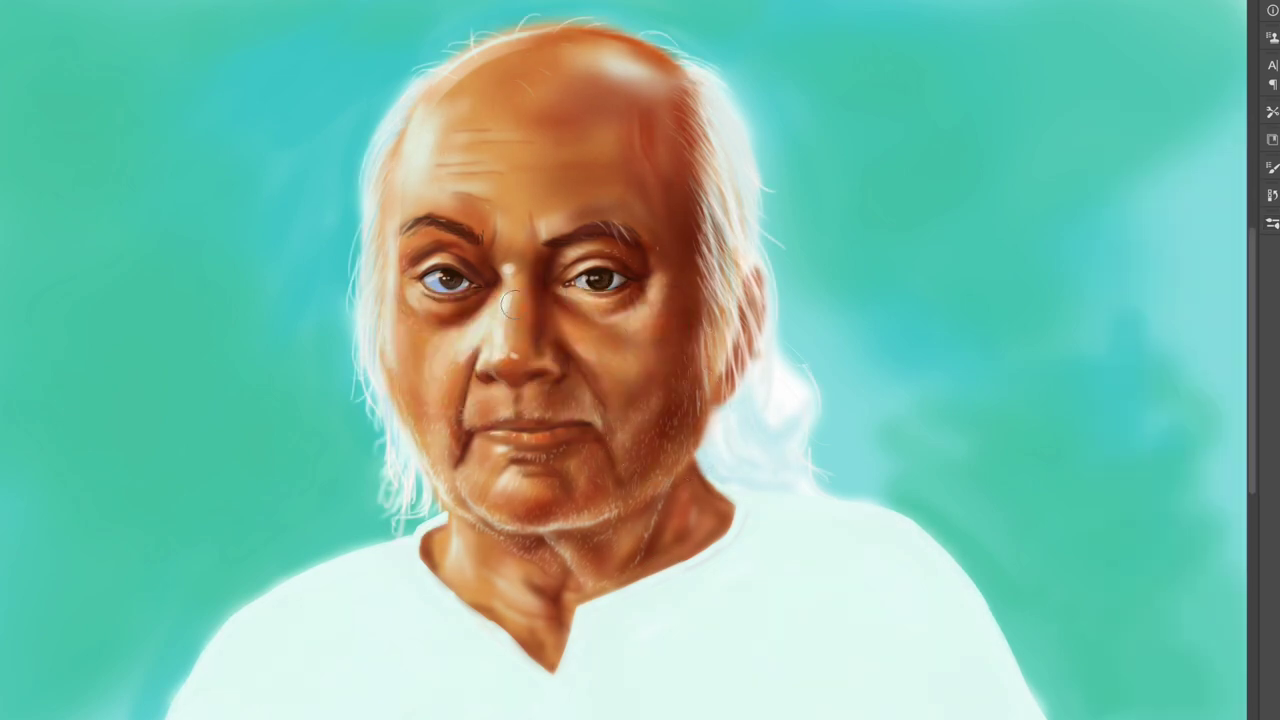
Highlight the right eye's lower eyelid and the cheek just below it
key("ctrl+plus")
key("ctrl+plus")
key("ctrl+plus")
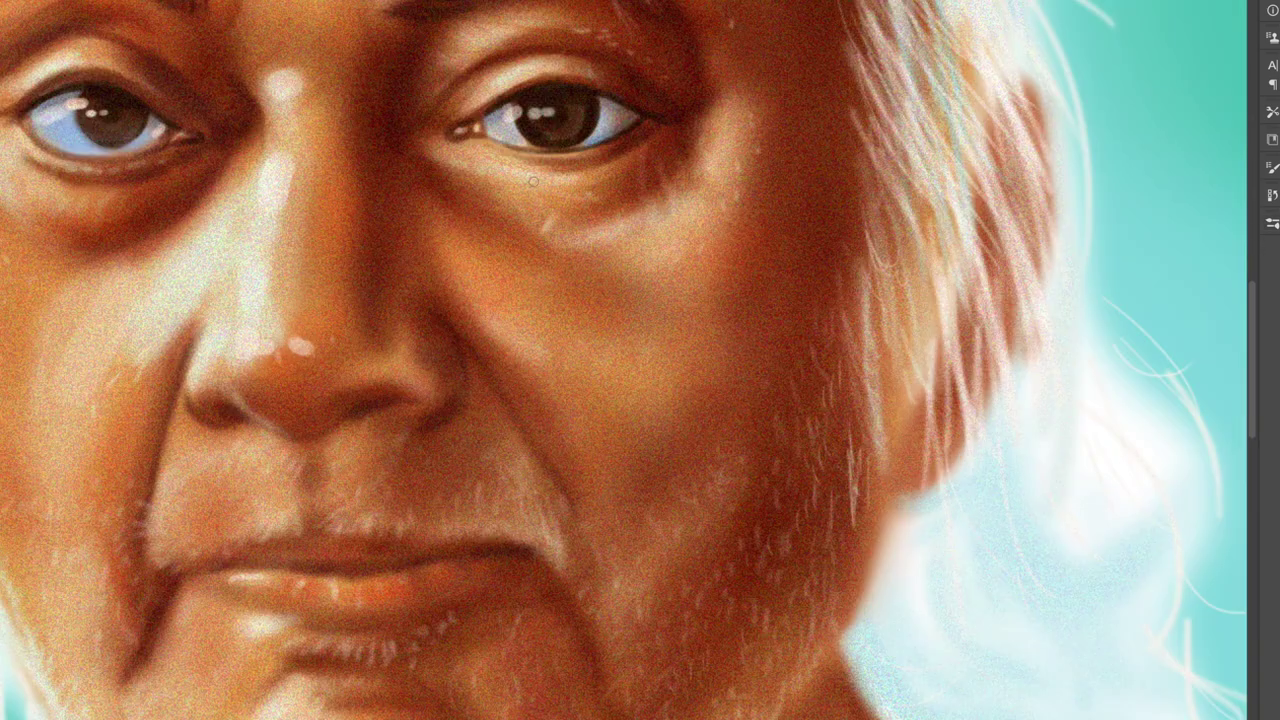
left_click_drag(512, 156, 640, 138)
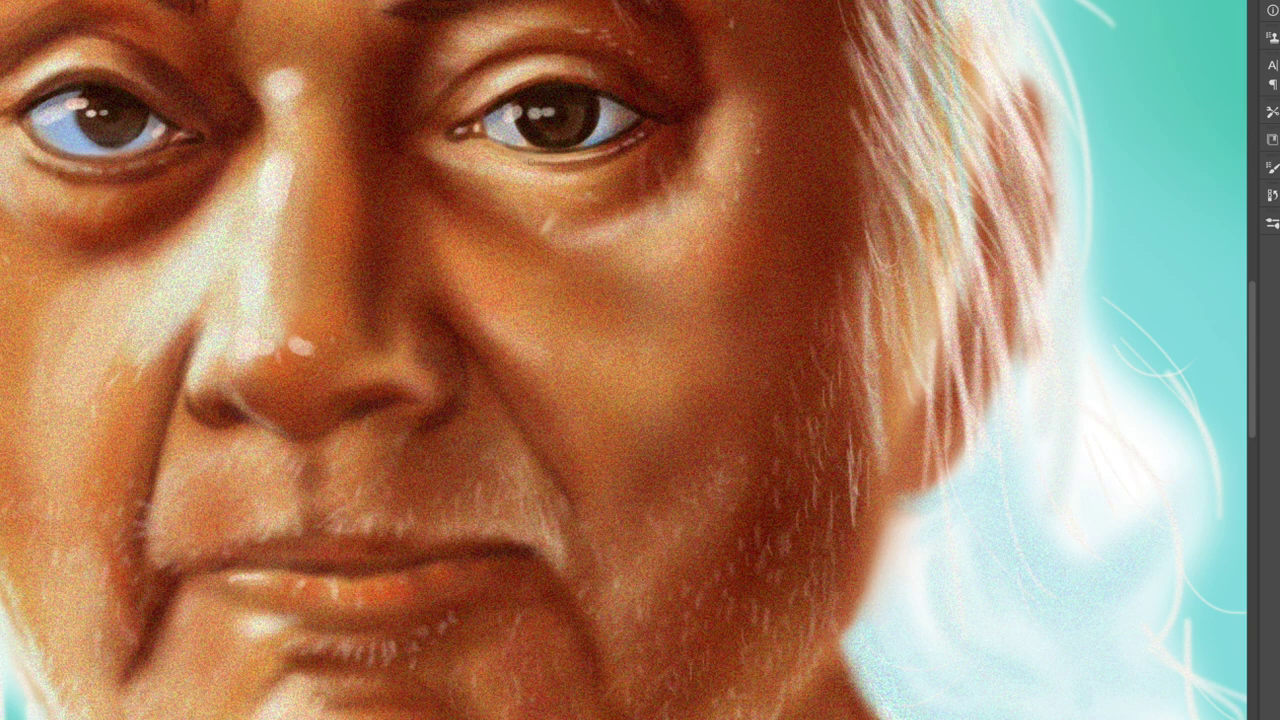
left_click_drag(555, 198, 540, 230)
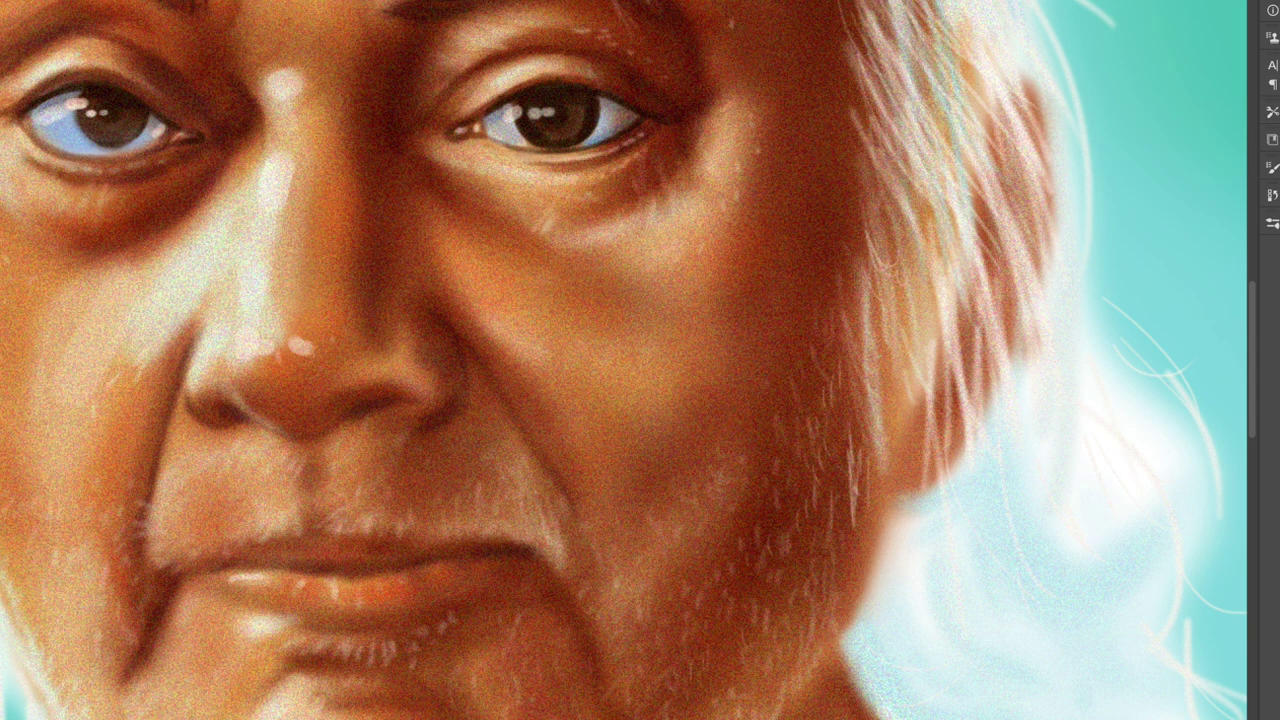
Lighten the cheek under the left eye and the left upper eyelid fold
scroll(640, 360, "up", 3)
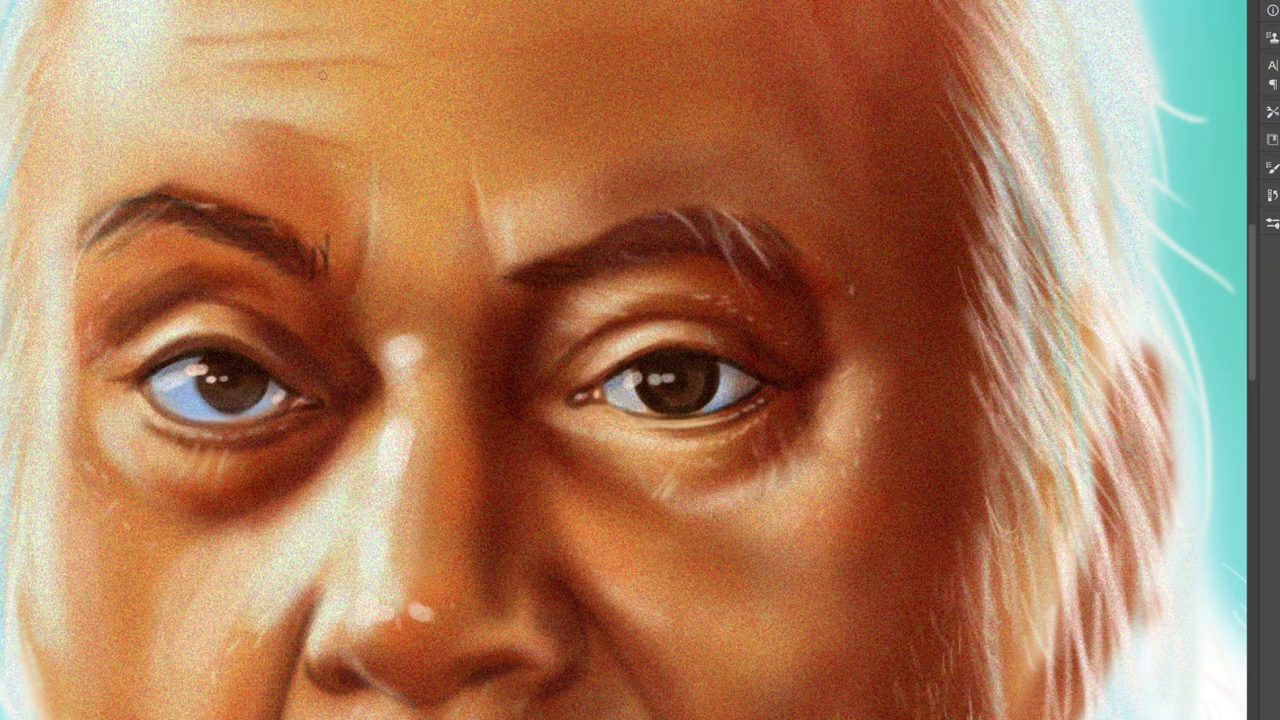
scroll(511, 126, "up", 3)
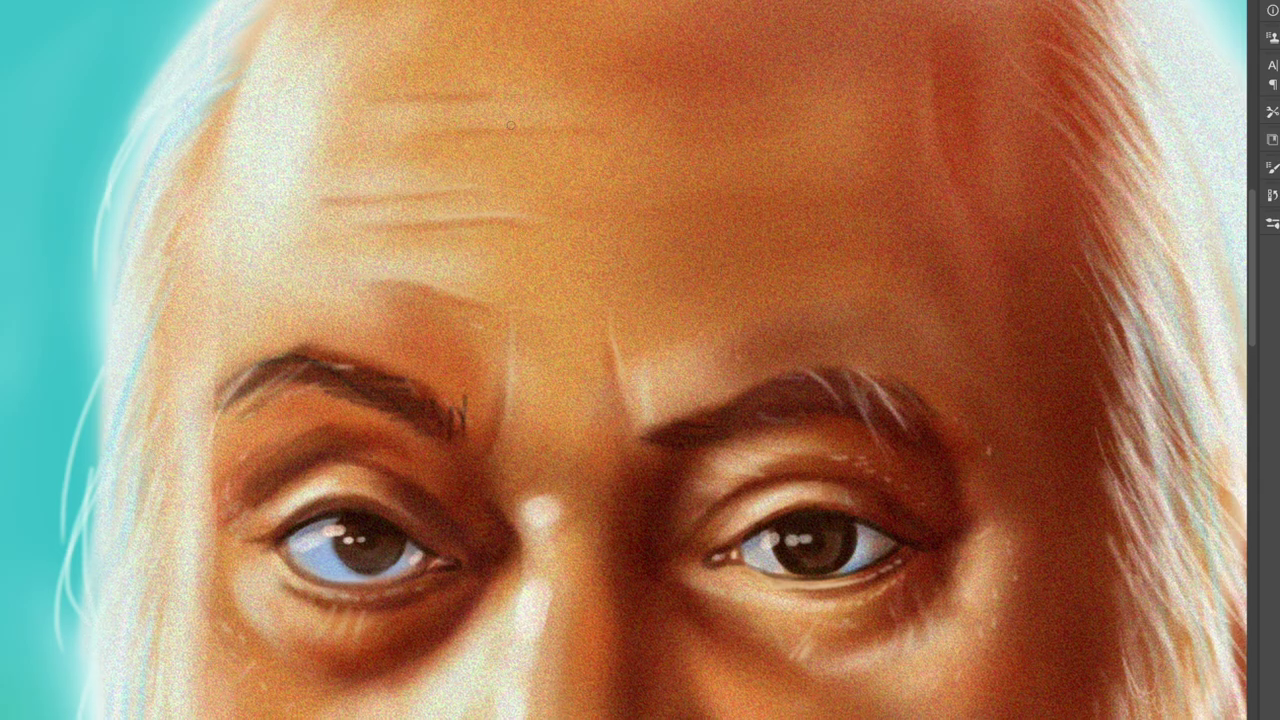
scroll(603, 397, "down", 3)
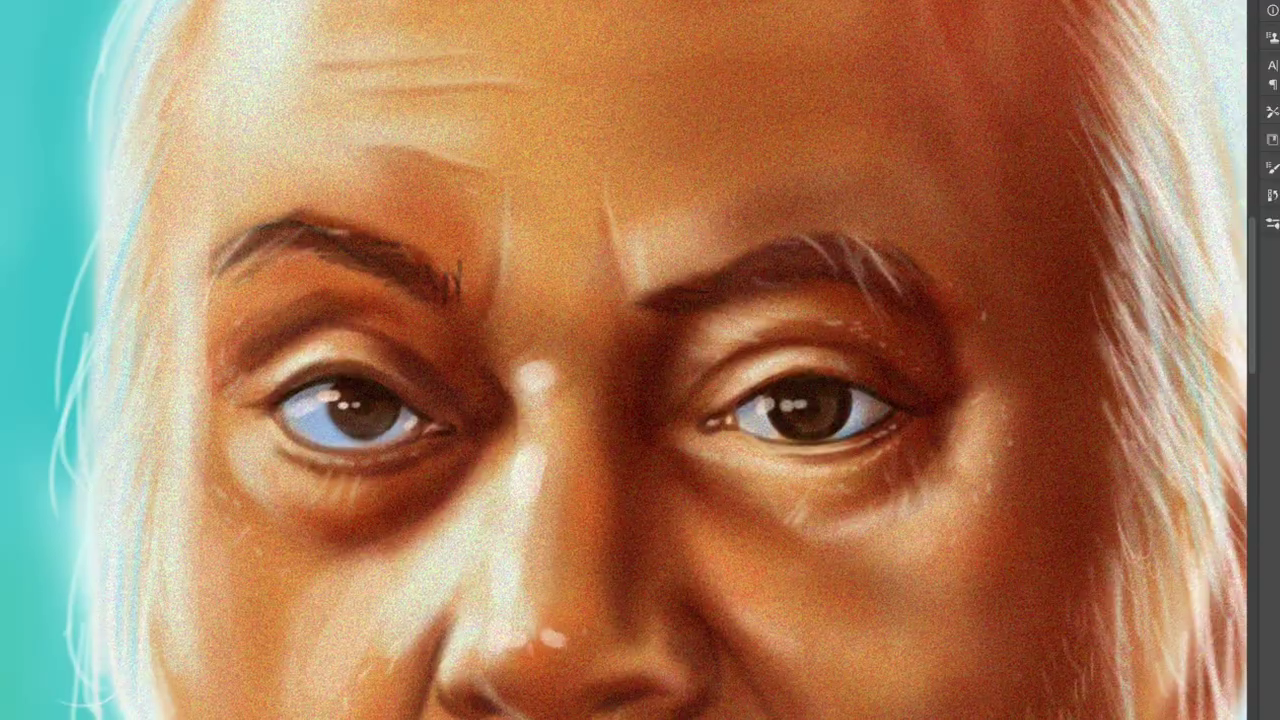
left_click_drag(440, 498, 460, 514)
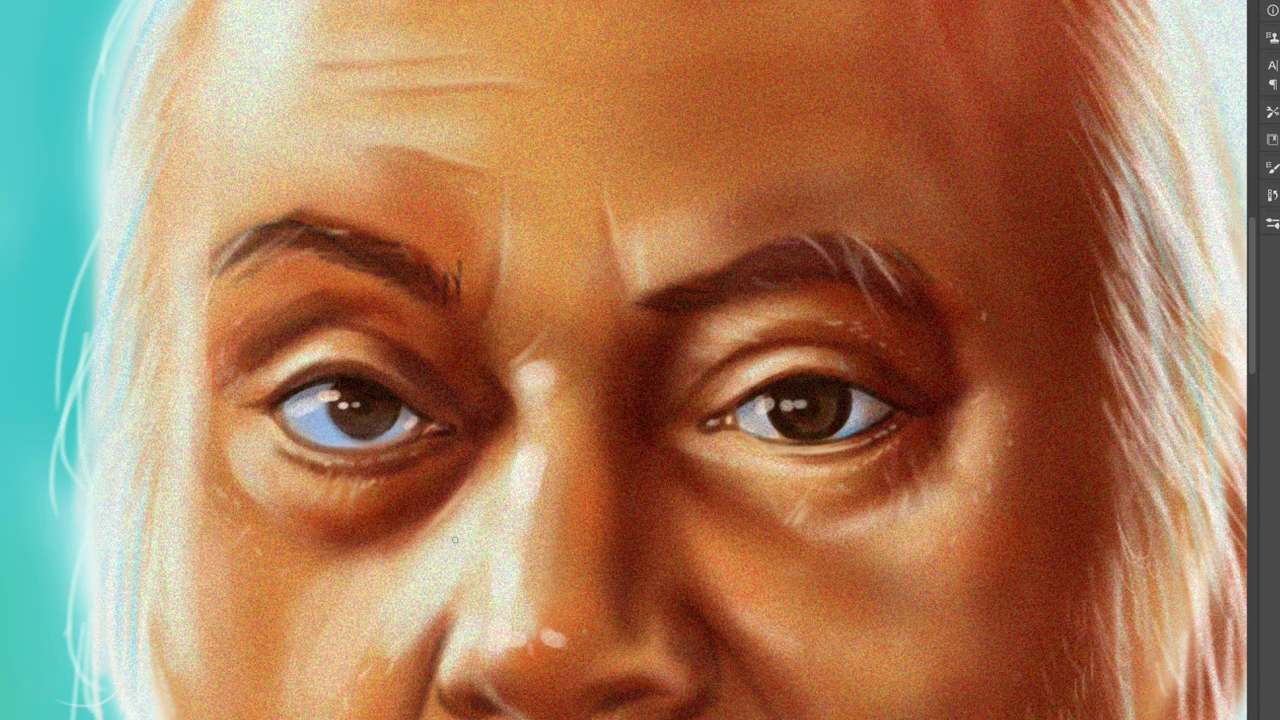
left_click_drag(418, 326, 372, 330)
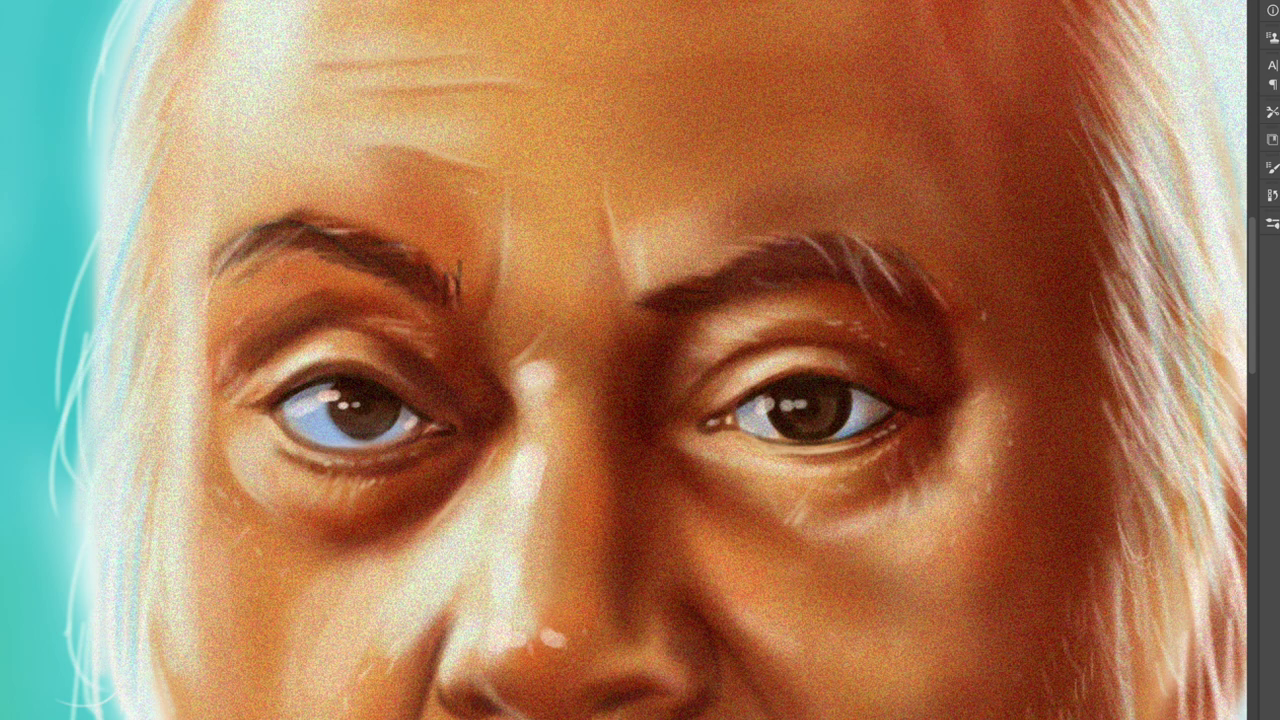
key("ctrl+minus")
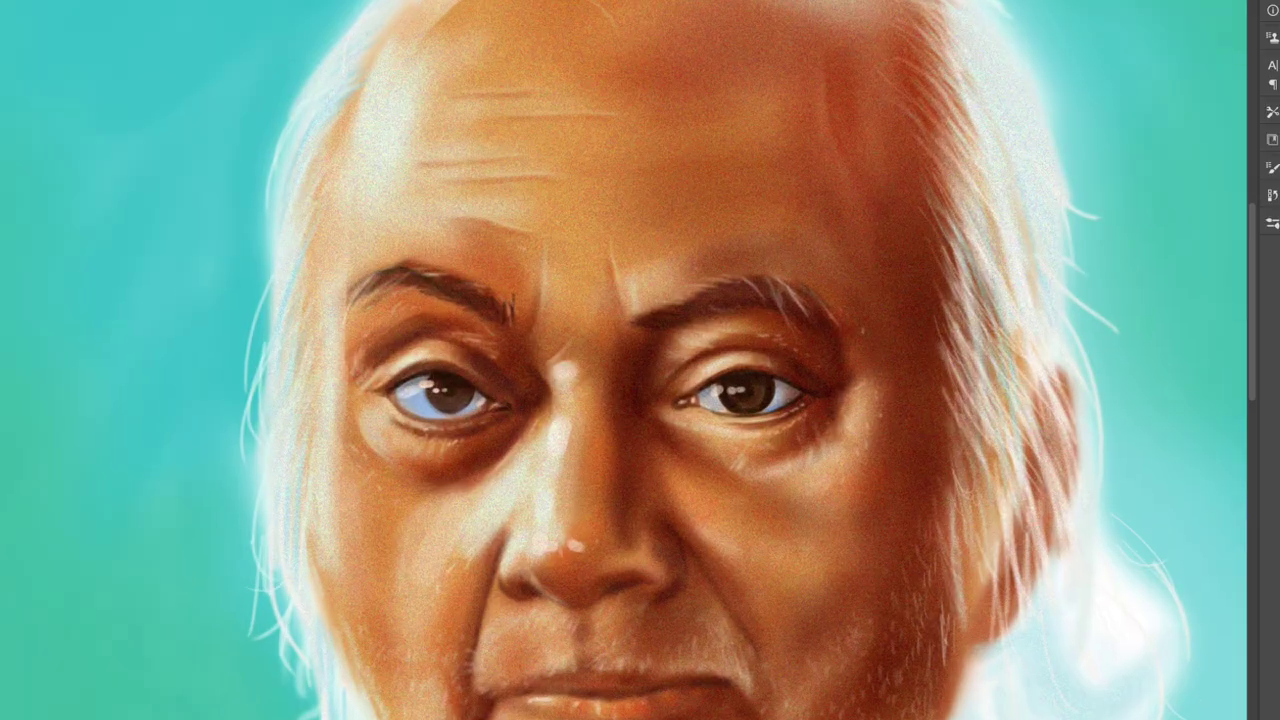
Darken both lower eyelids, the right eye's outer corner and the shadow beneath it
left_click_drag(692, 408, 780, 420)
left_click_drag(414, 420, 488, 410)
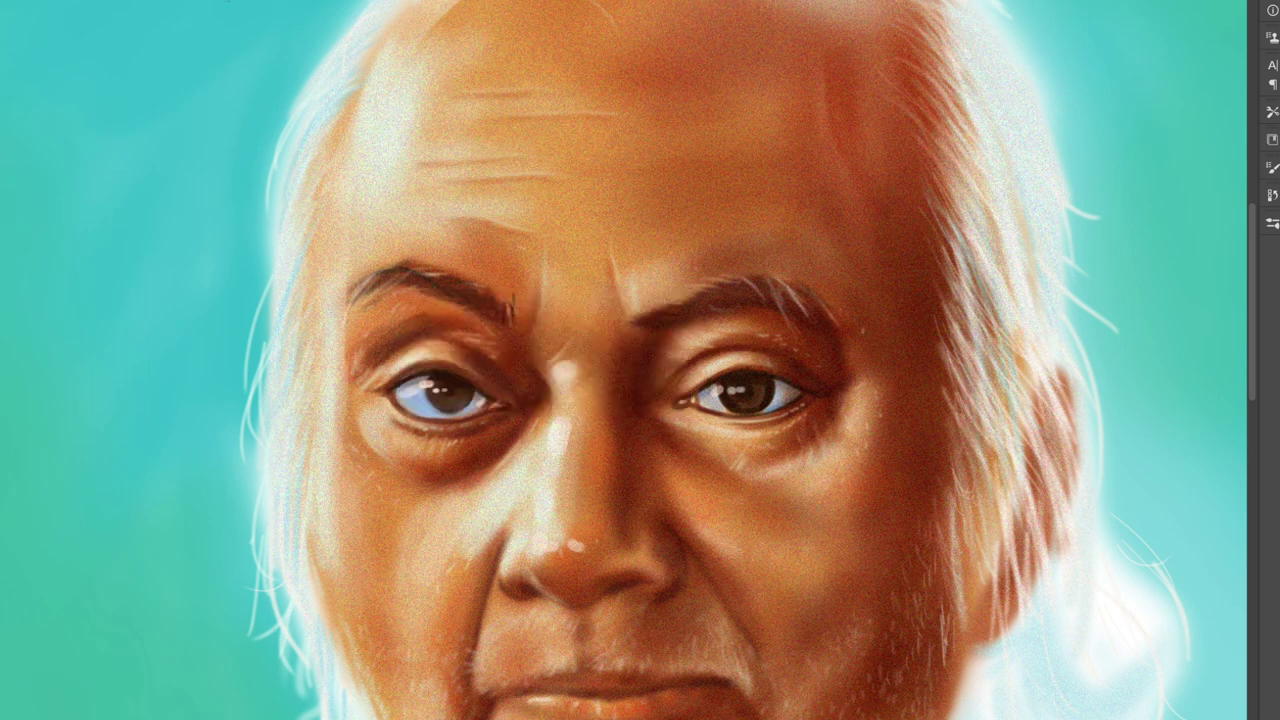
left_click_drag(822, 386, 840, 406)
left_click_drag(708, 454, 687, 443)
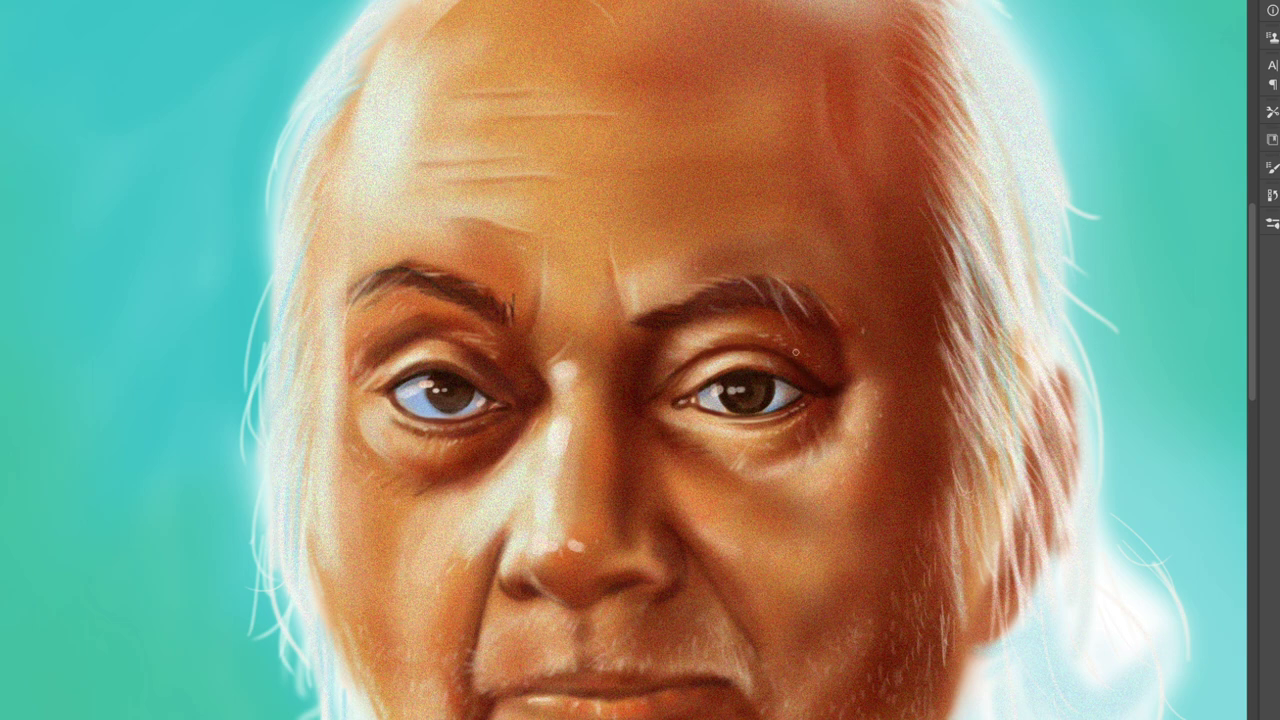
Darken the right and left eyebrows, then view the head and shoulders
left_click_drag(704, 320, 860, 325)
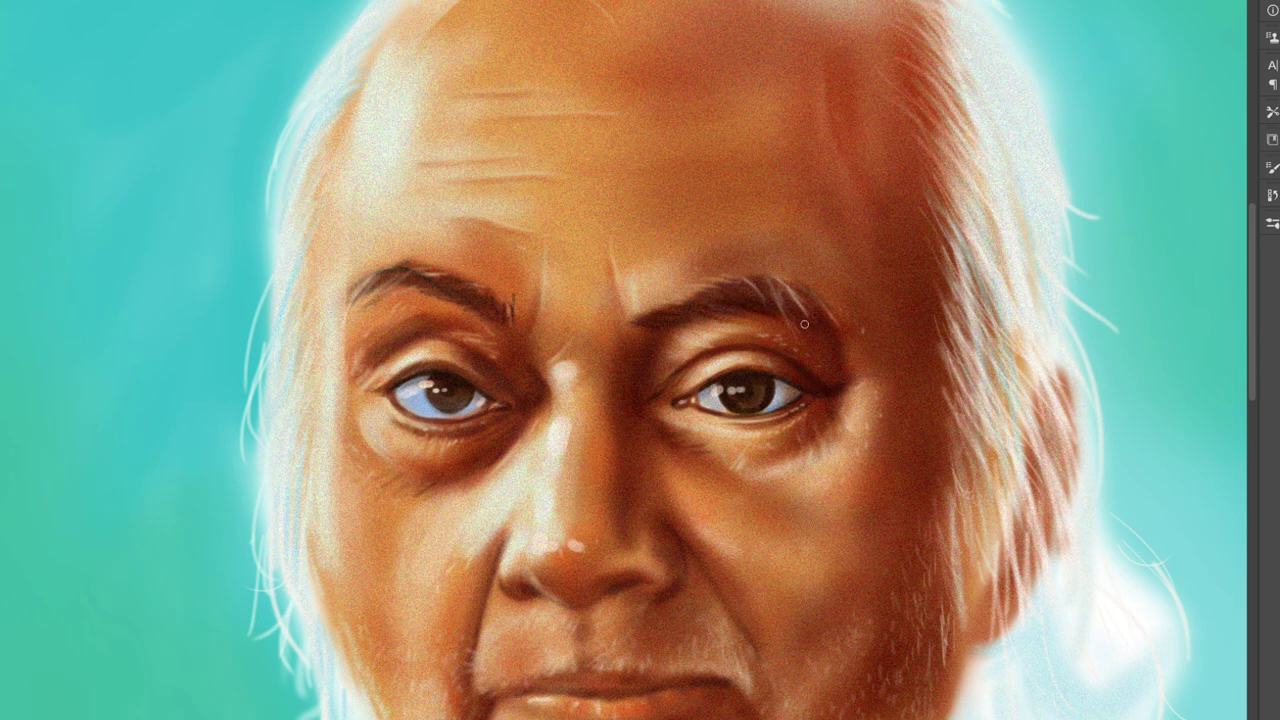
left_click_drag(476, 291, 398, 286)
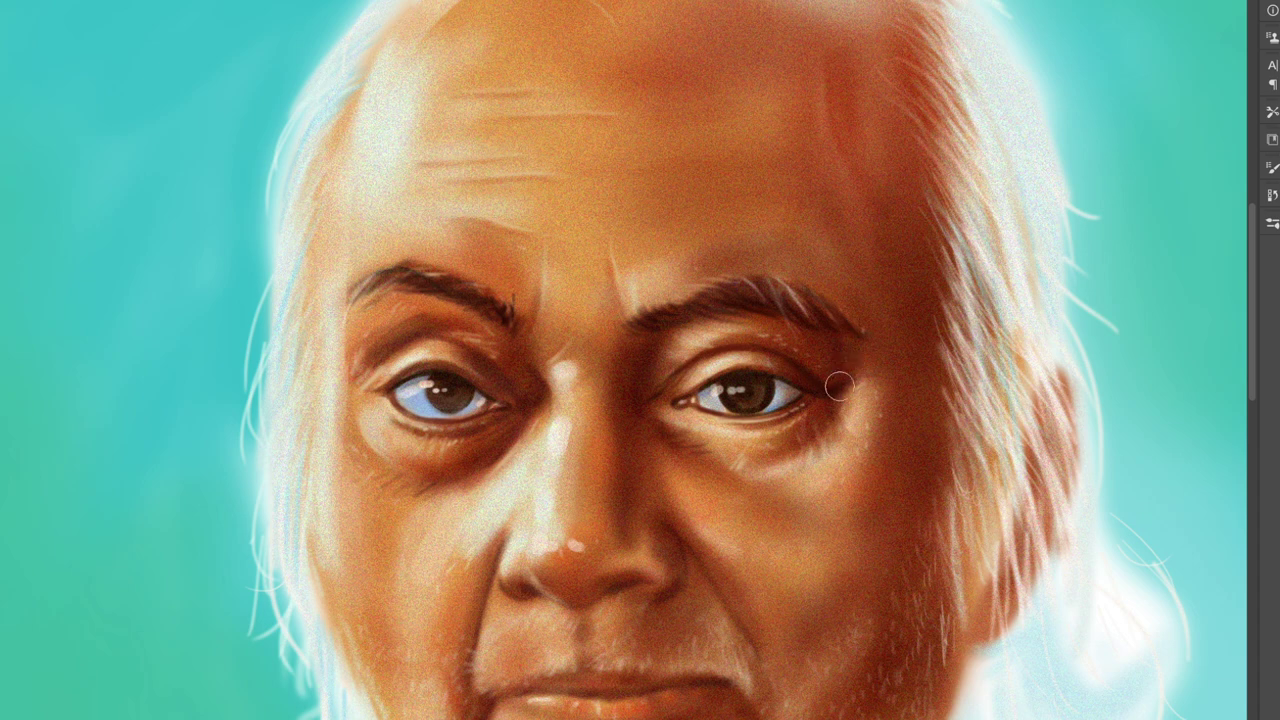
scroll(789, 300, "right", 5)
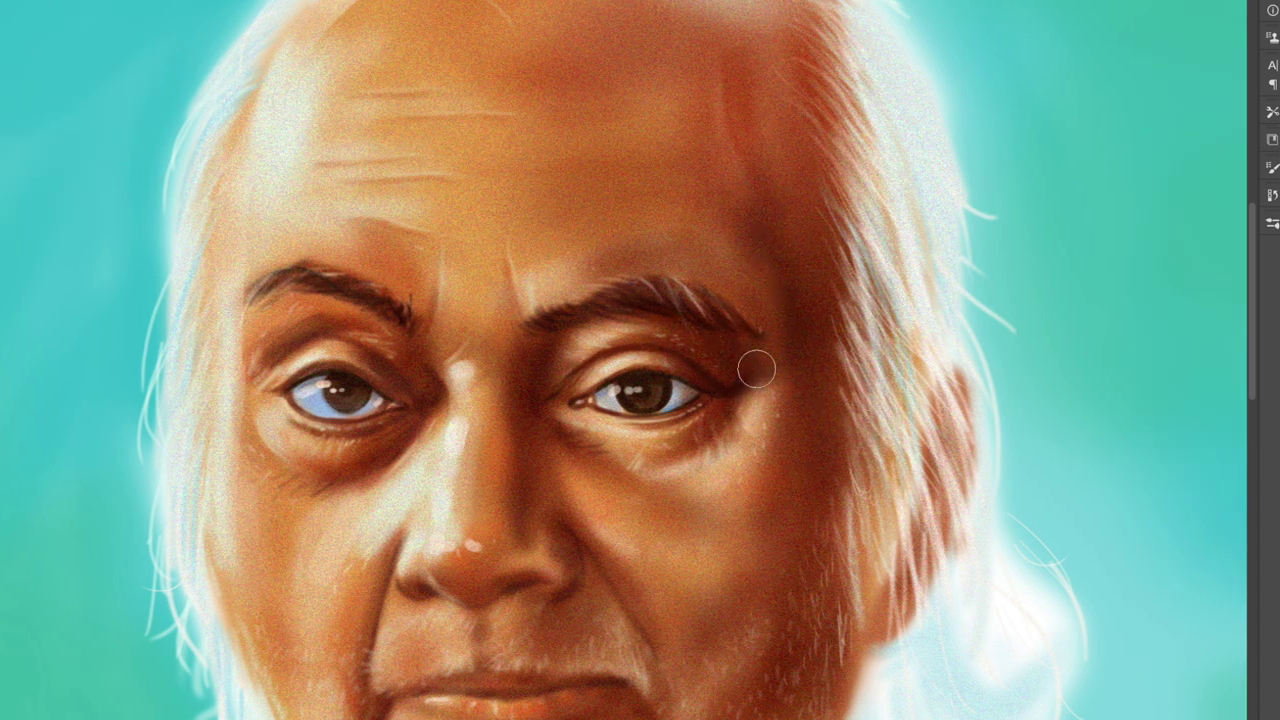
key("ctrl+minus")
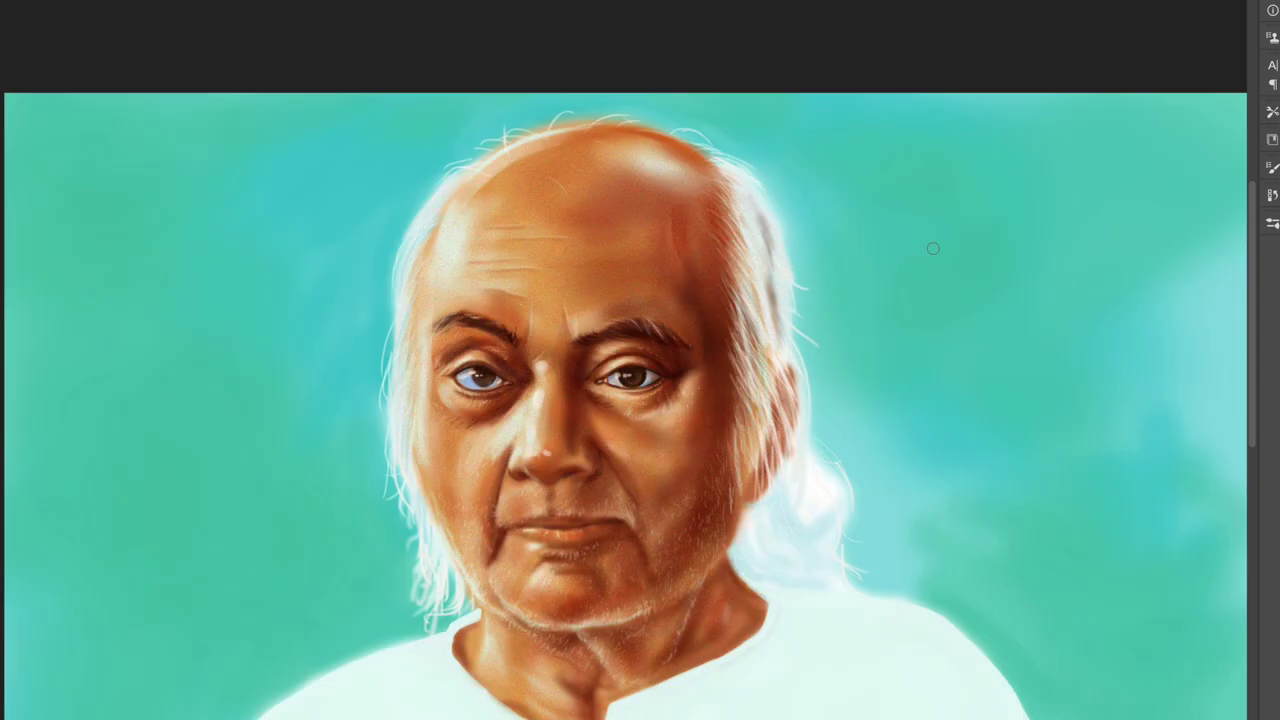